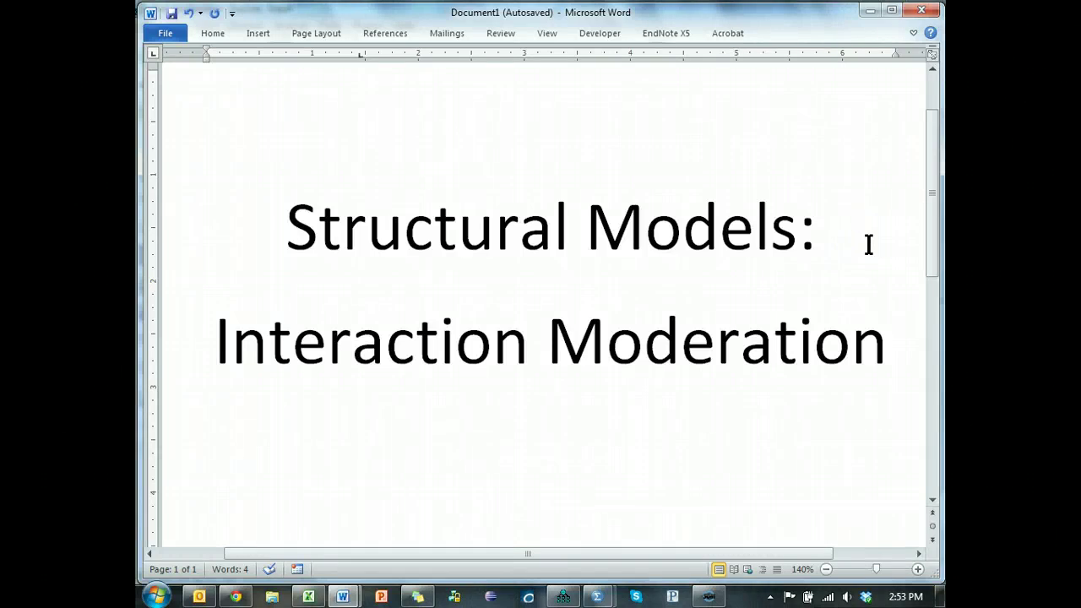
Step: Select 'Interaction' in the Word title, then switch to the Amos 'Sem moderation' window
left_click(825, 211)
double_click(394, 341)
left_click(683, 318)
key("alt+Tab")
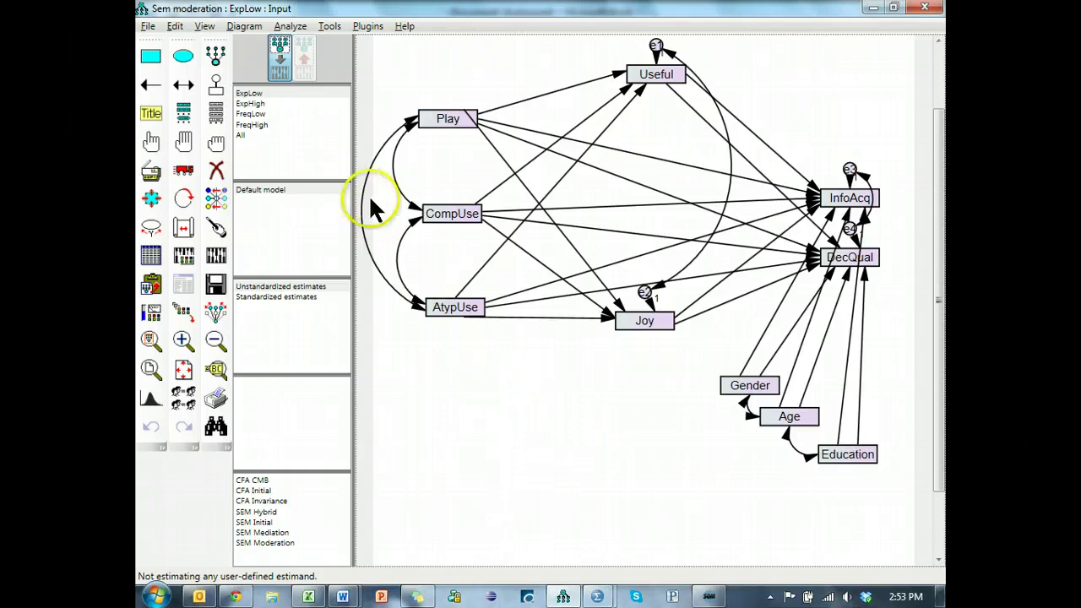
left_click(260, 103)
left_click(261, 113)
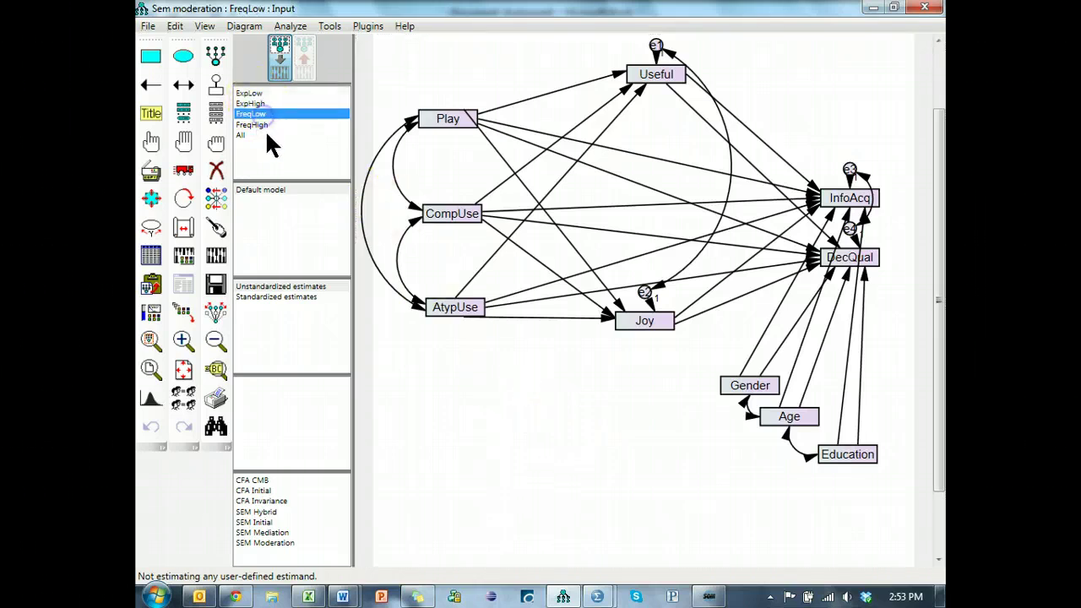
left_click(261, 92)
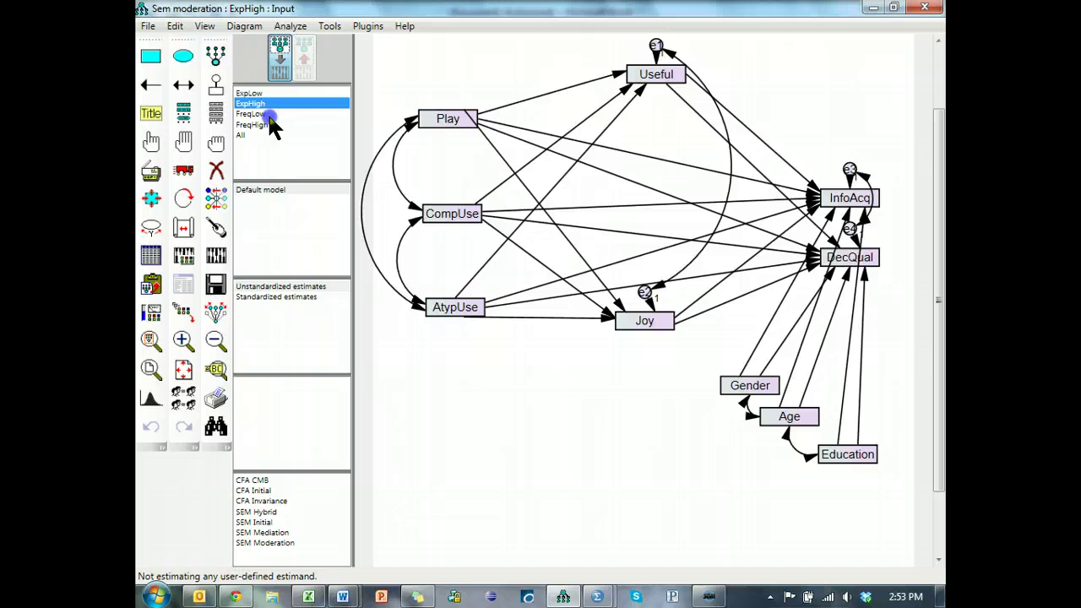
left_click(267, 113)
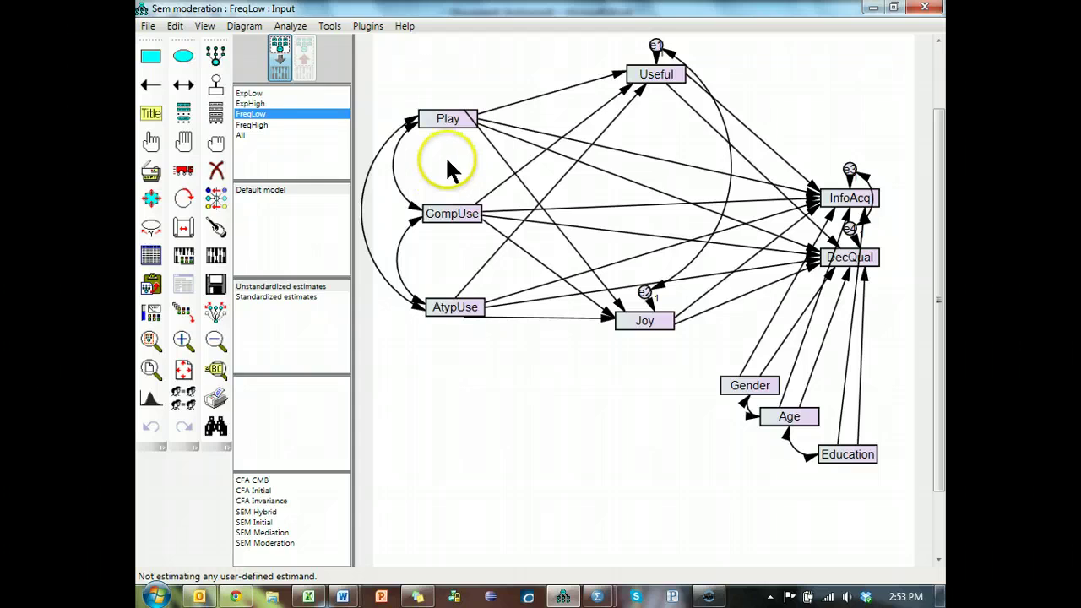
left_click(254, 102)
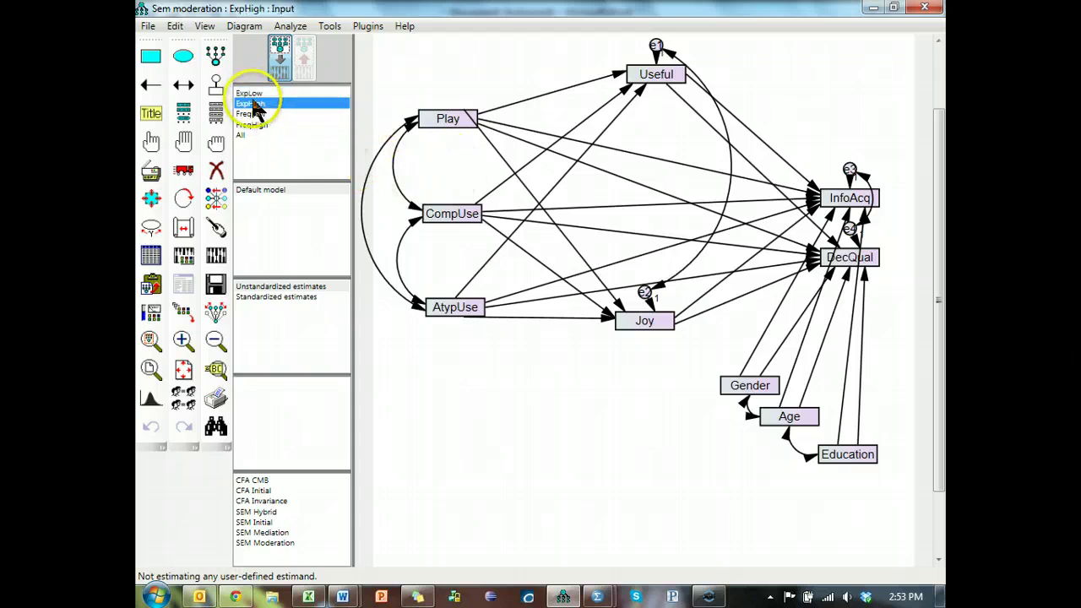
left_click(267, 115)
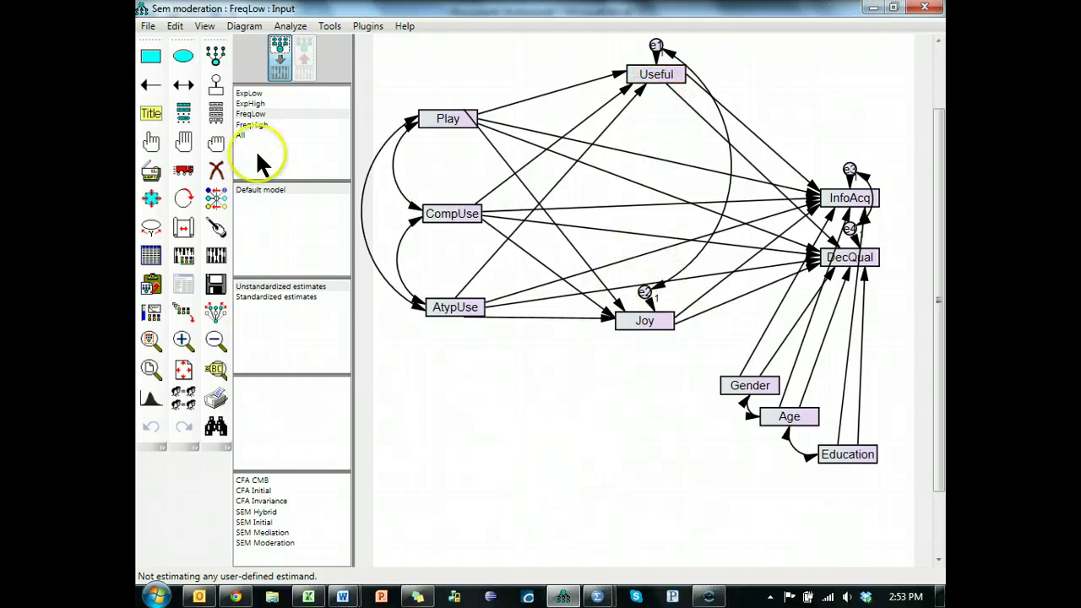
Step: Save the model as a new file named 'SEM Interaction'
left_click(254, 94)
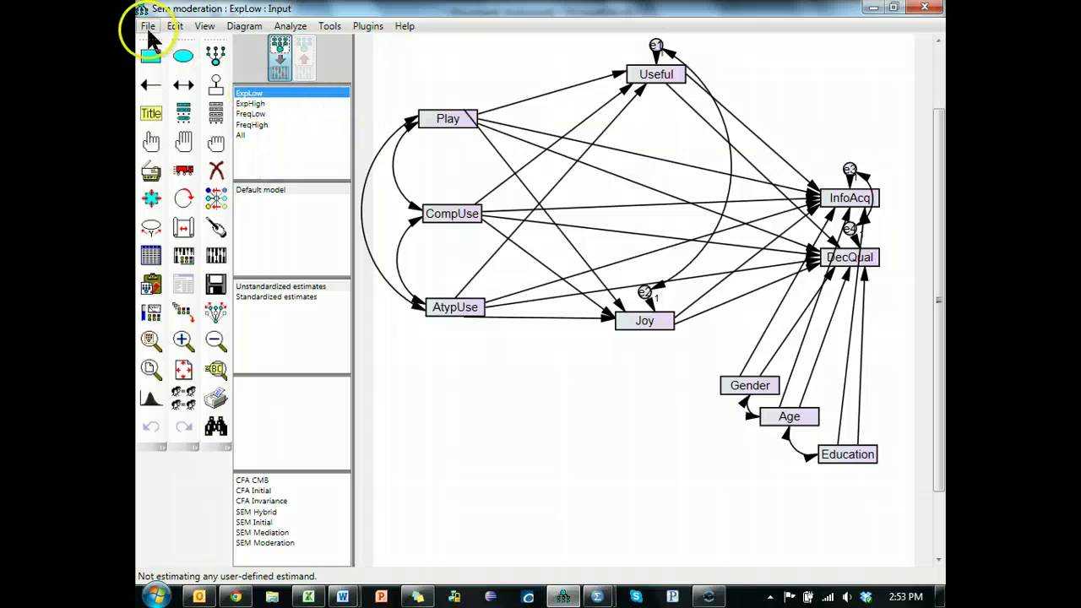
left_click(148, 30)
left_click(188, 138)
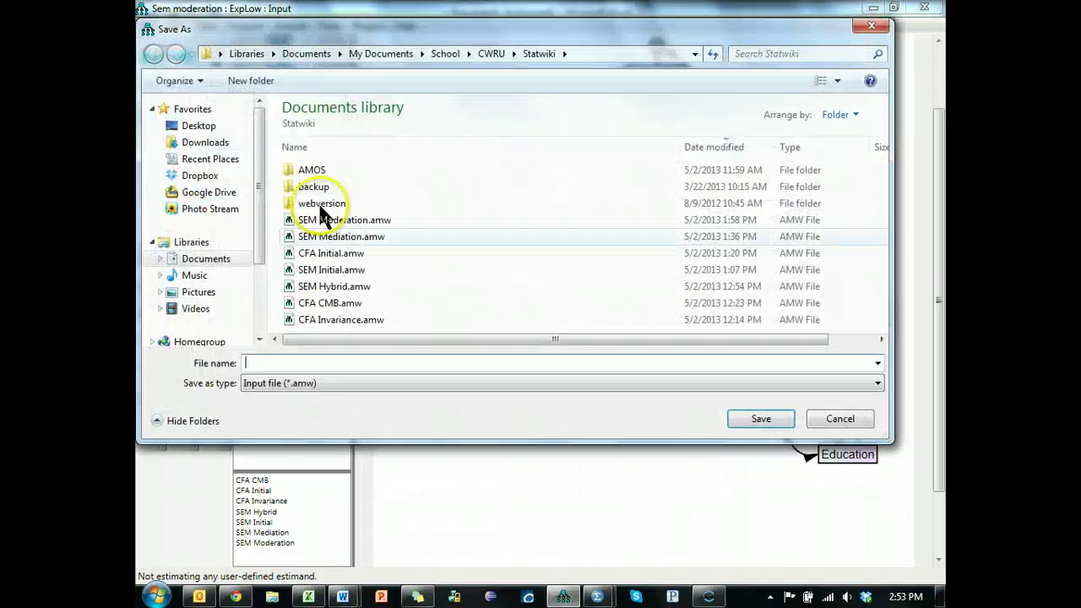
type("SEM")
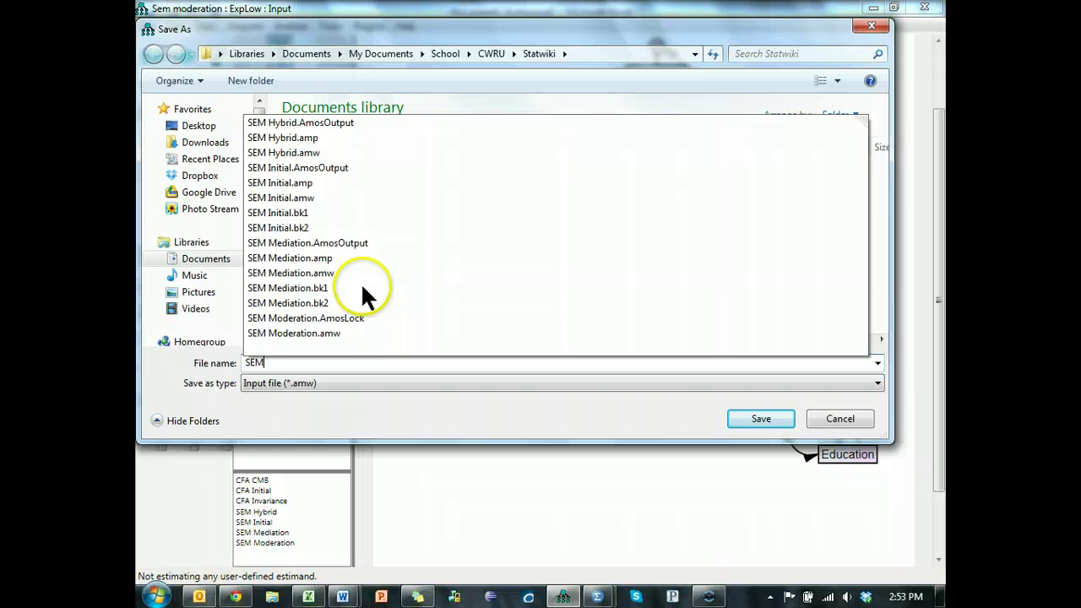
type(" Interaction")
key("Return")
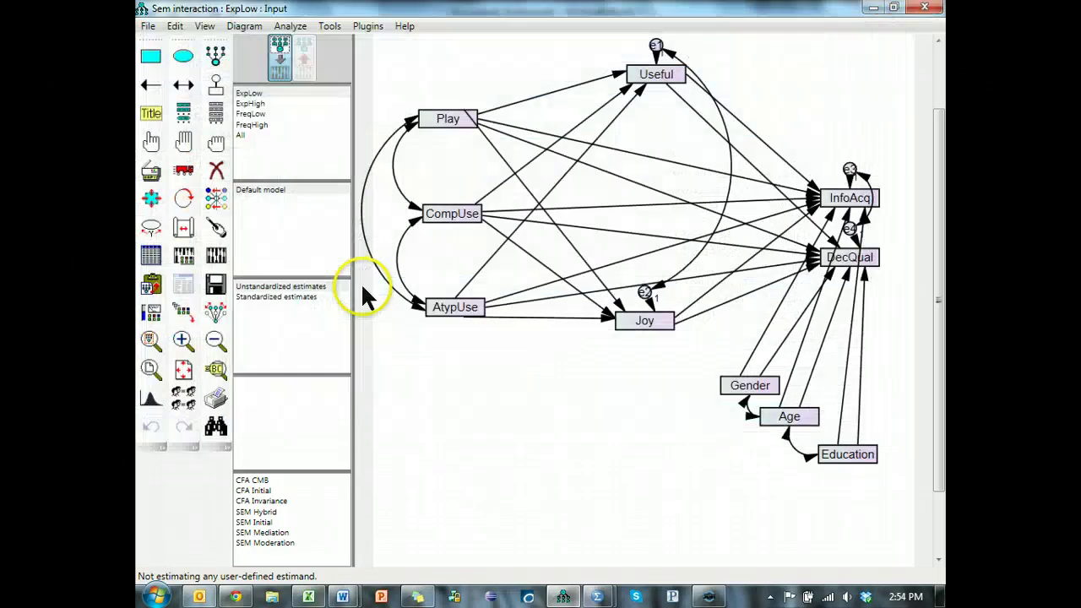
Step: Delete the ExpHigh and FreqHigh groups, leaving only the All group current
double_click(268, 91)
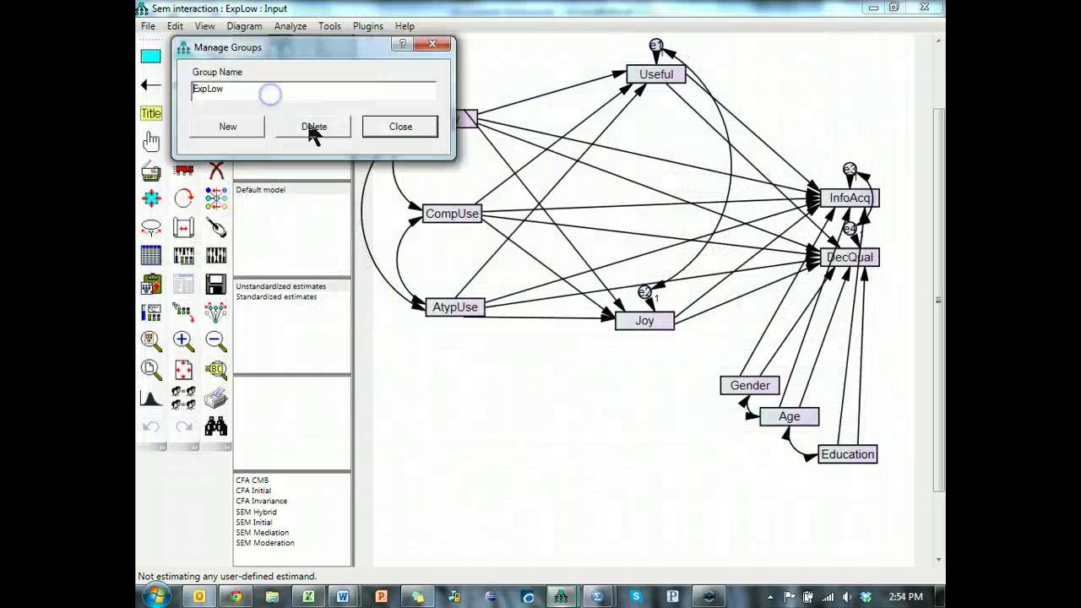
left_click(400, 126)
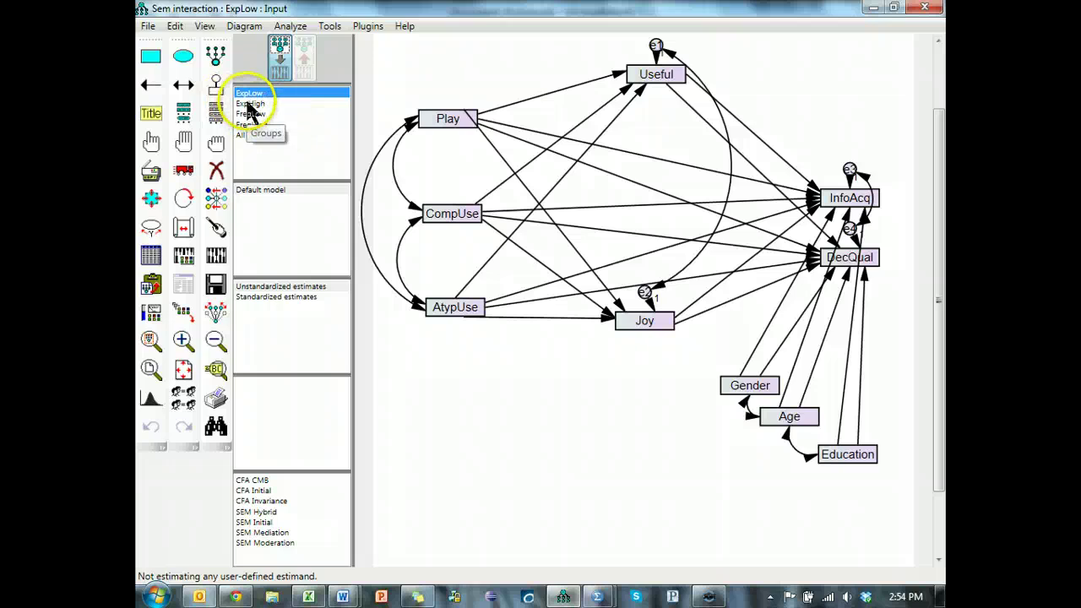
double_click(248, 103)
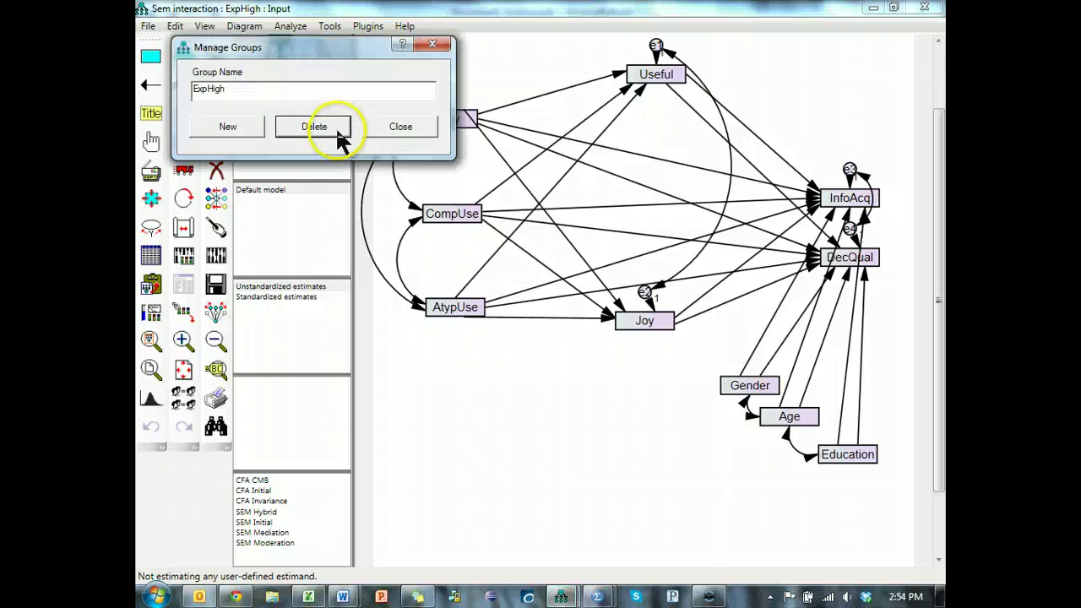
left_click(314, 127)
left_click(314, 126)
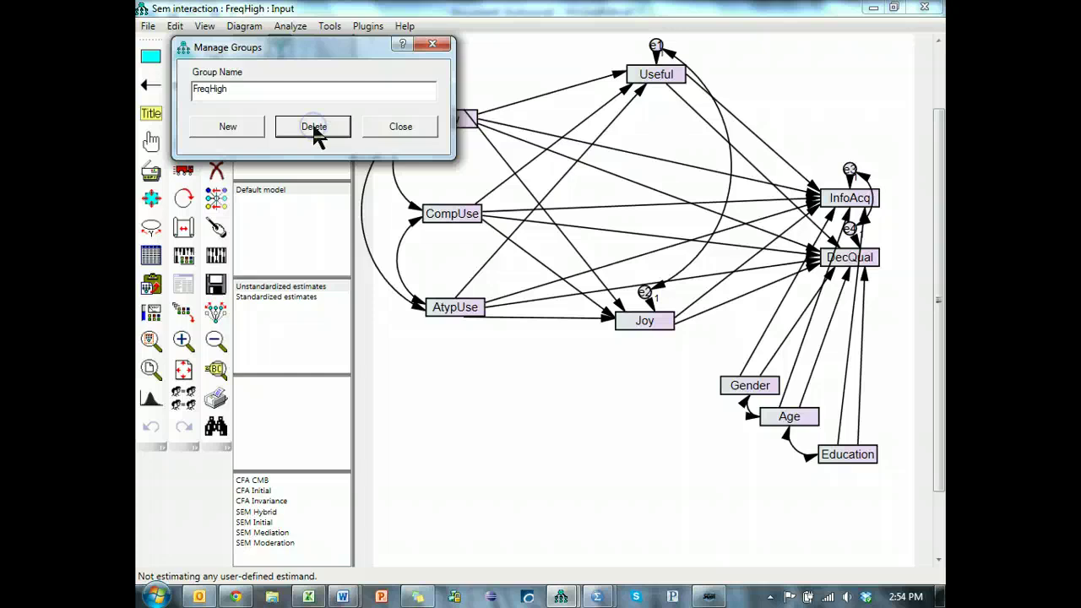
left_click(381, 126)
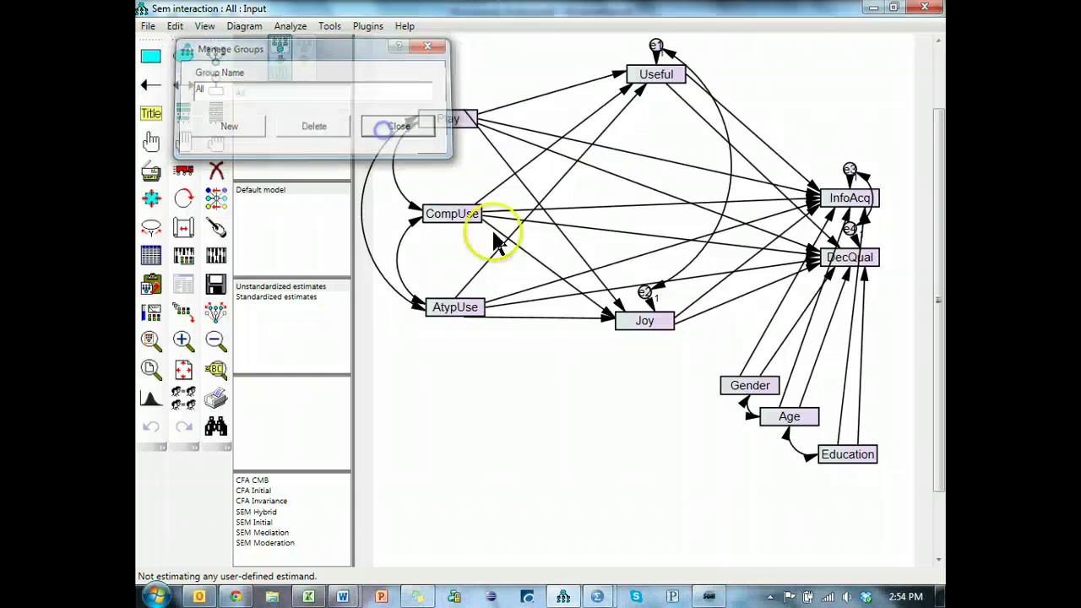
left_click(272, 92)
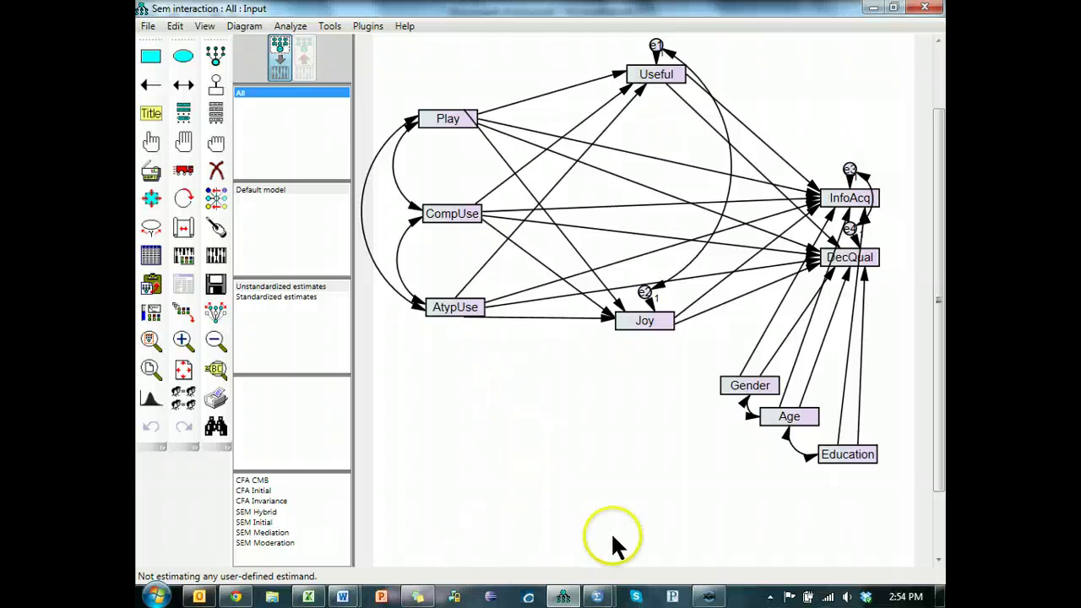
Step: Switch to the SPSS data file and bring up the Descriptives dialog, briefly rechecking the Amos model
left_click(597, 597)
left_click(651, 528)
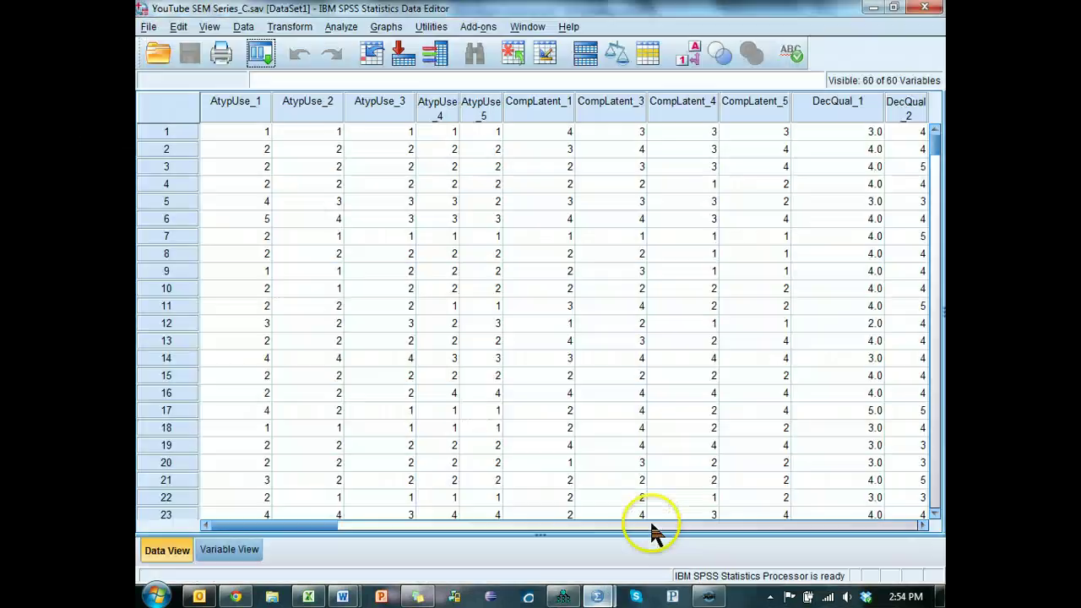
left_click(347, 30)
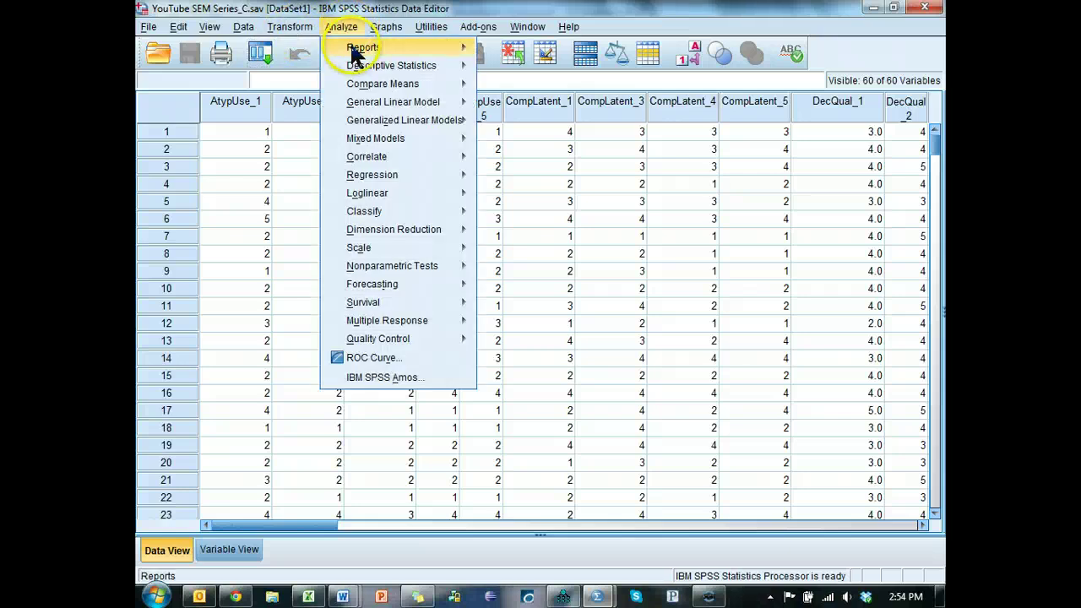
mouse_move(392, 66)
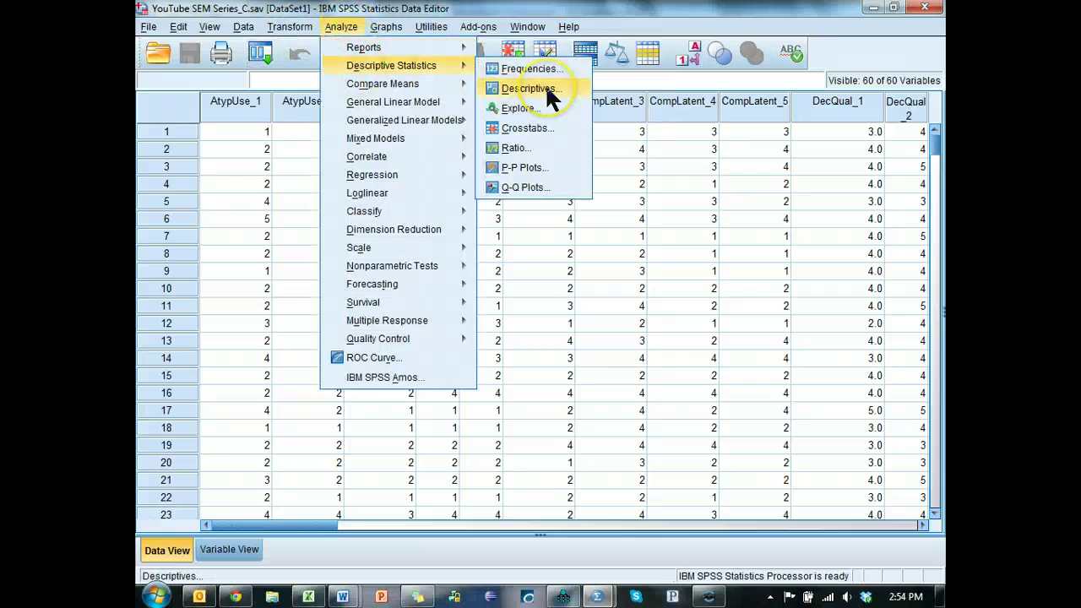
left_click(530, 89)
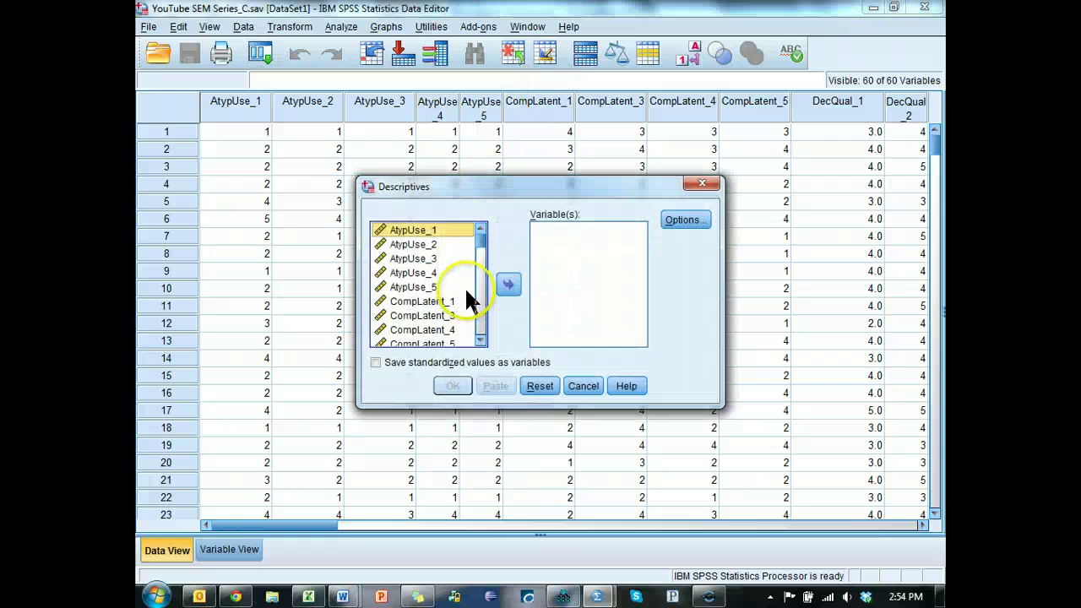
left_click_drag(479, 245, 479, 344)
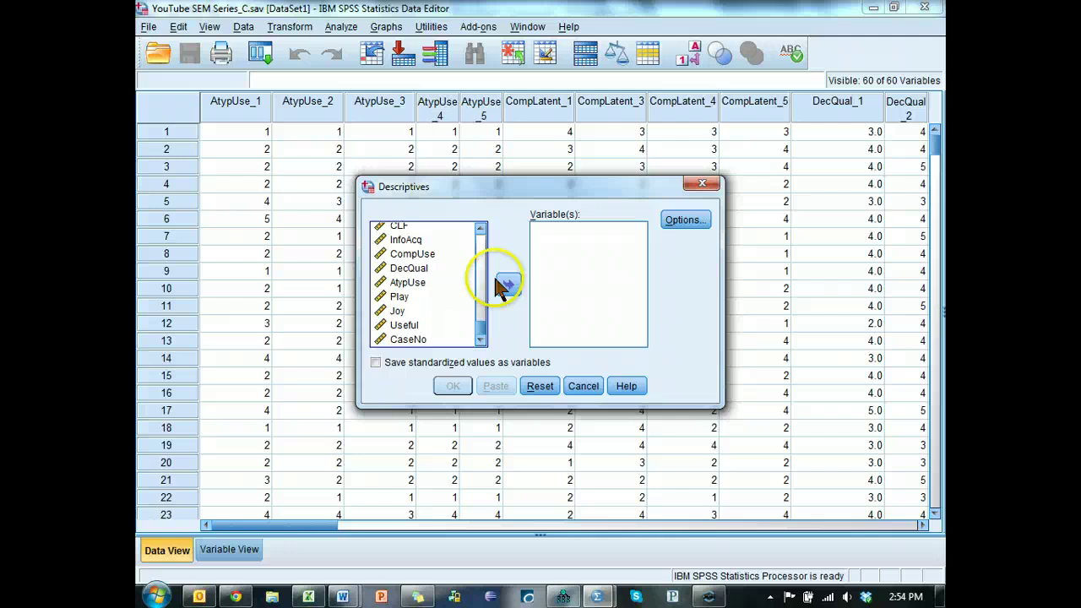
key("alt+Tab")
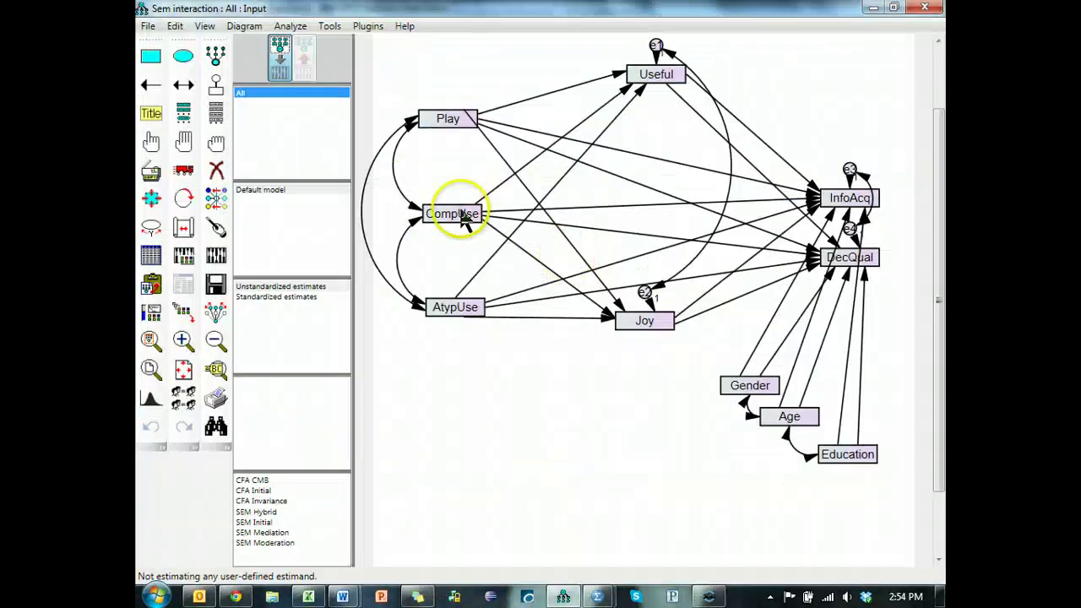
key("alt+Tab")
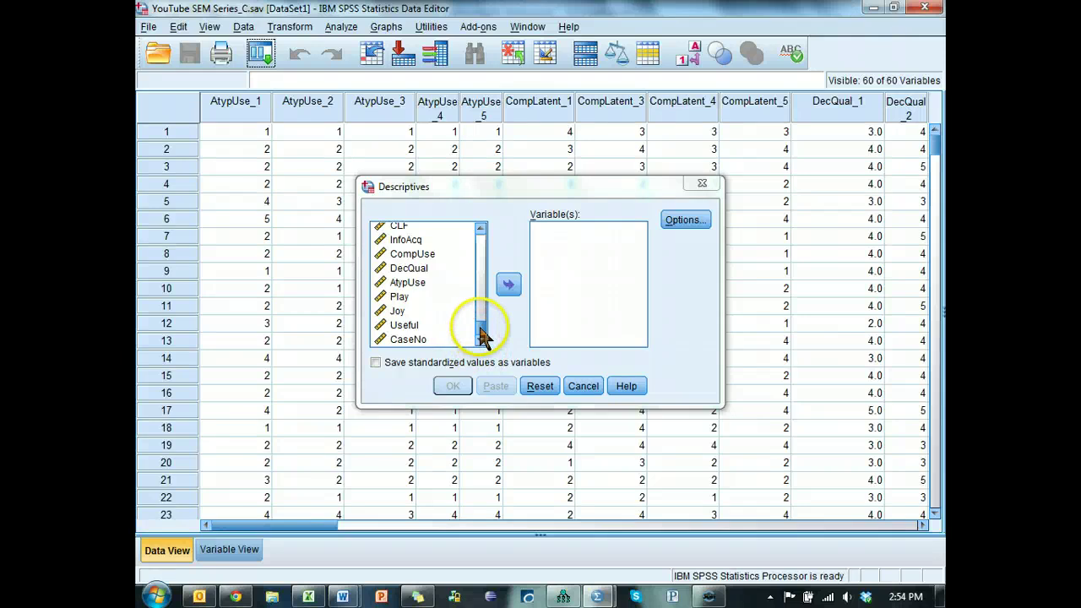
Step: Run Descriptives on CompUse, AtypUse and Play, saving their standardized values as variables
left_click(398, 297)
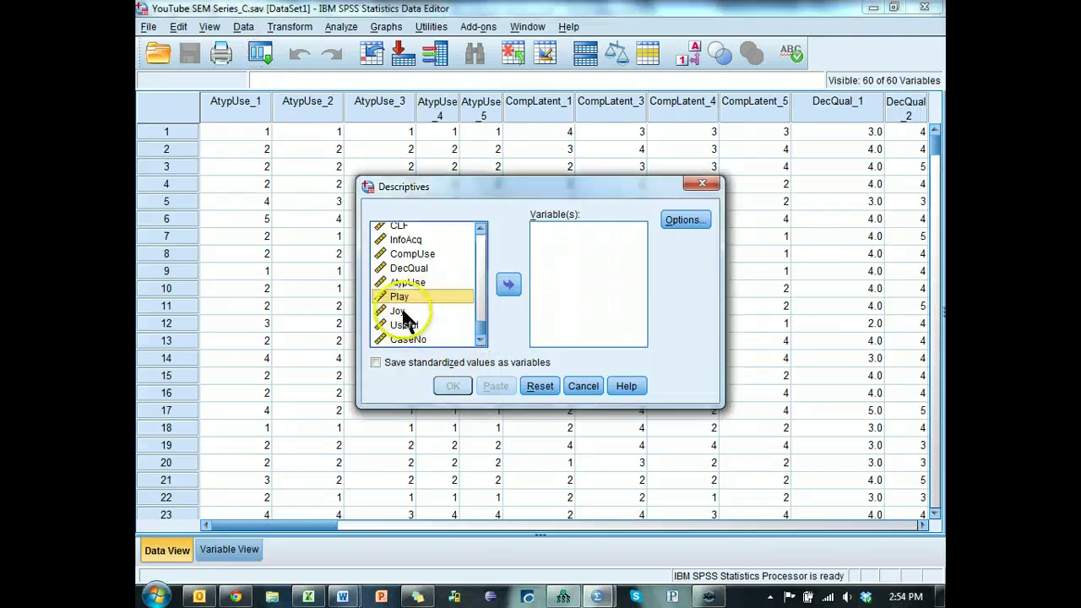
left_click(402, 312, "shift")
left_click(416, 291)
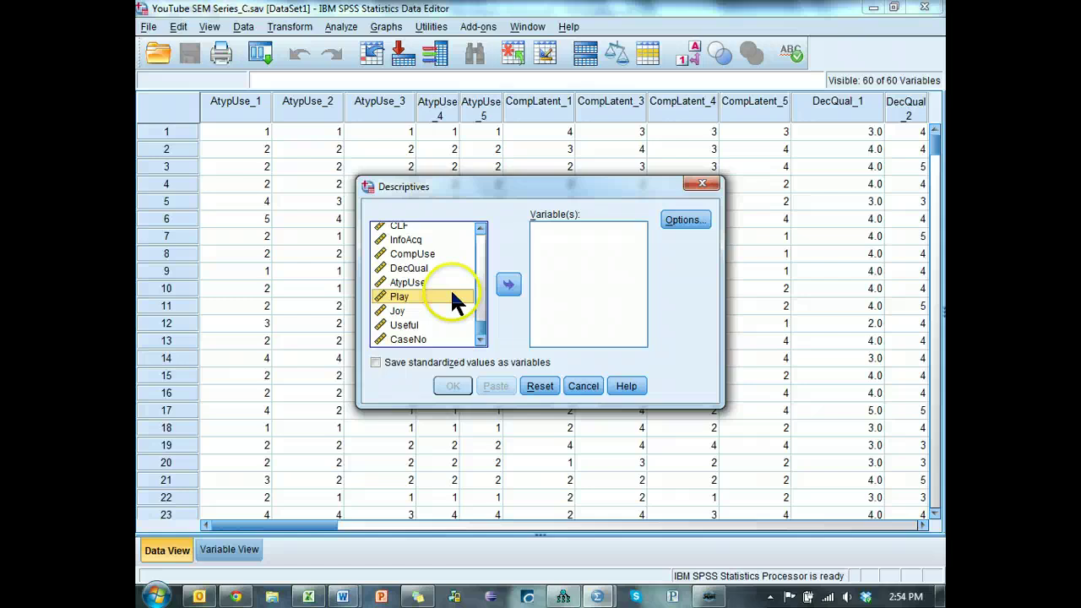
left_click(420, 282, "ctrl")
left_click(412, 254, "ctrl")
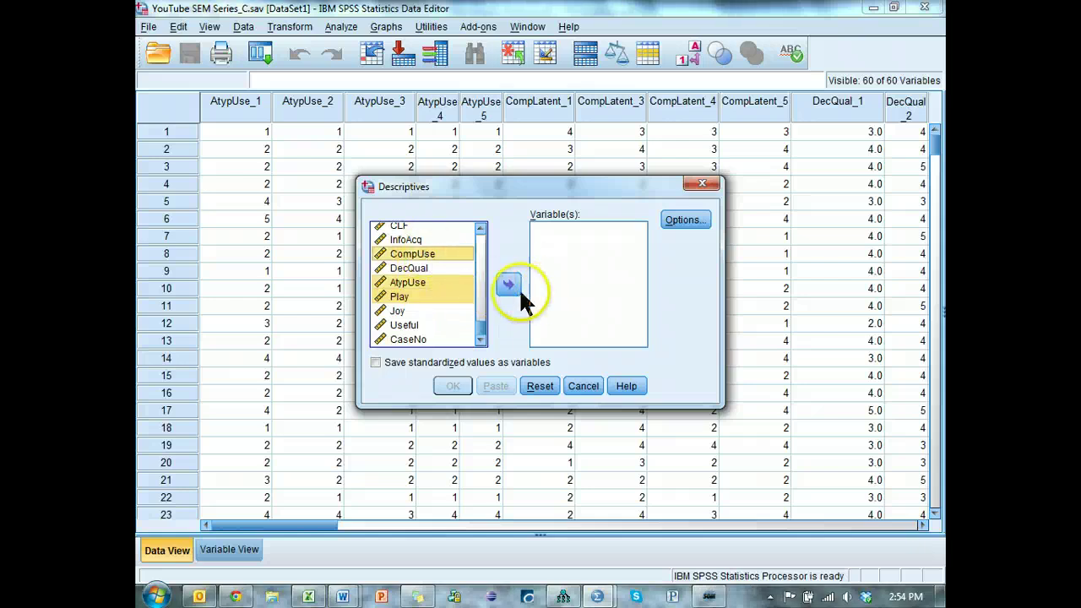
left_click(508, 285)
left_click(393, 362)
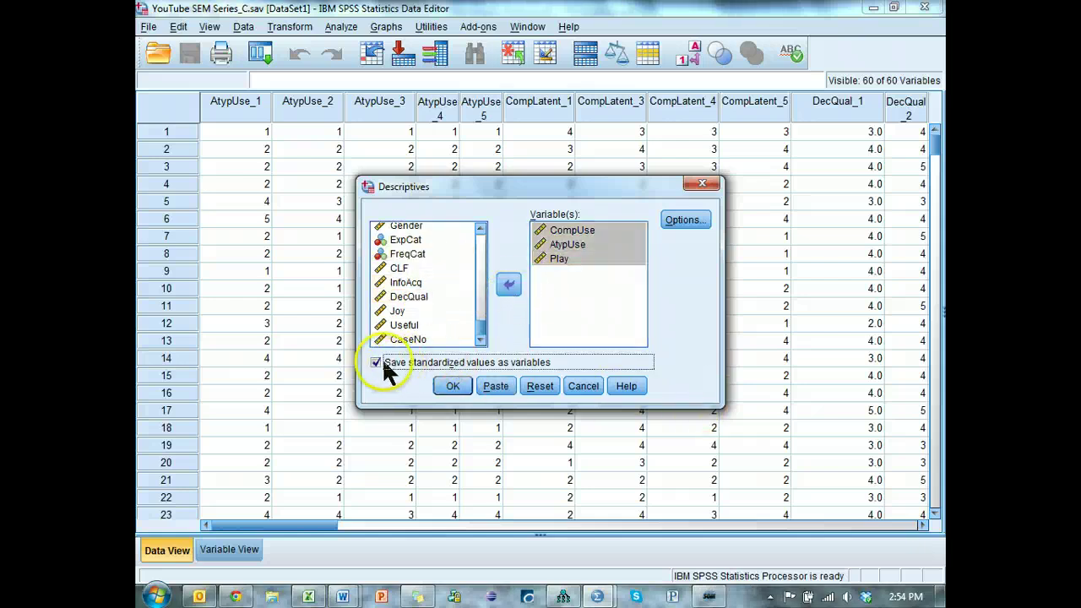
left_click(451, 384)
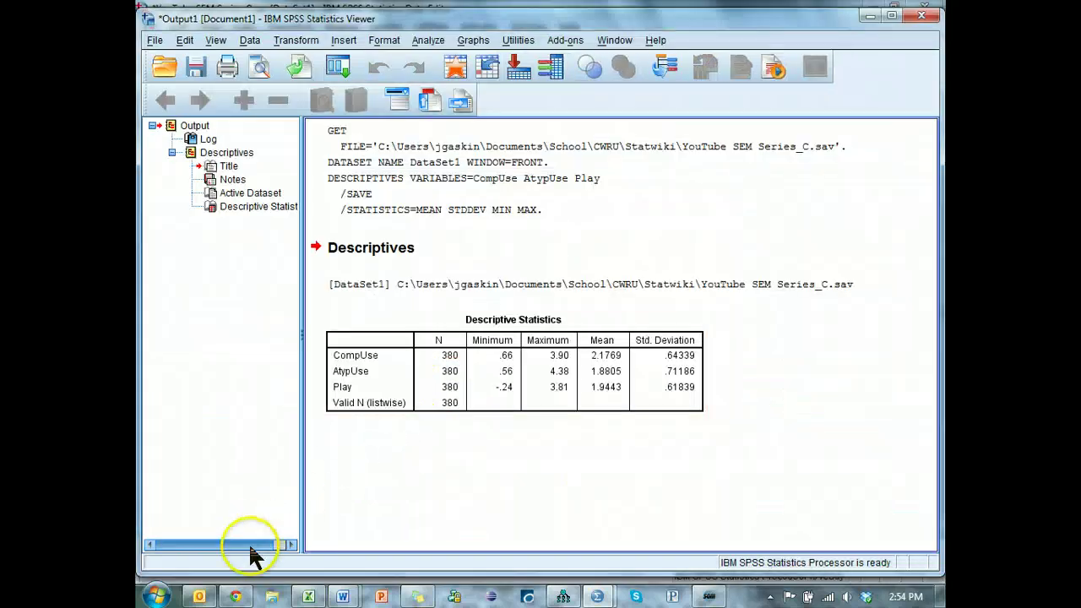
Step: Check the new ZCompUse, ZAtypUse and ZPlay columns and save the SPSS data file
left_click(389, 8)
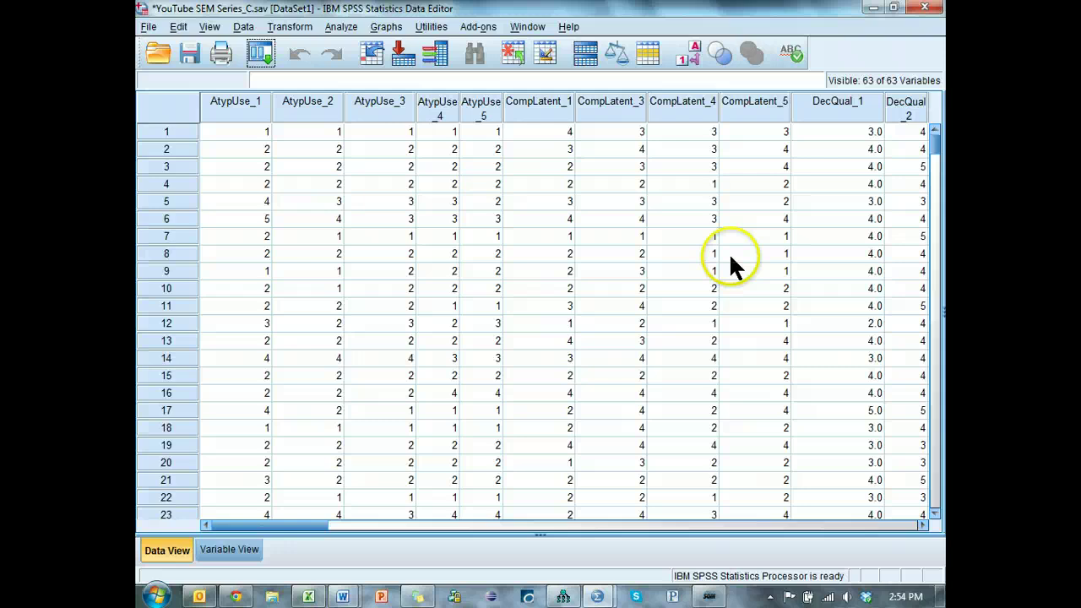
left_click_drag(272, 532, 806, 535)
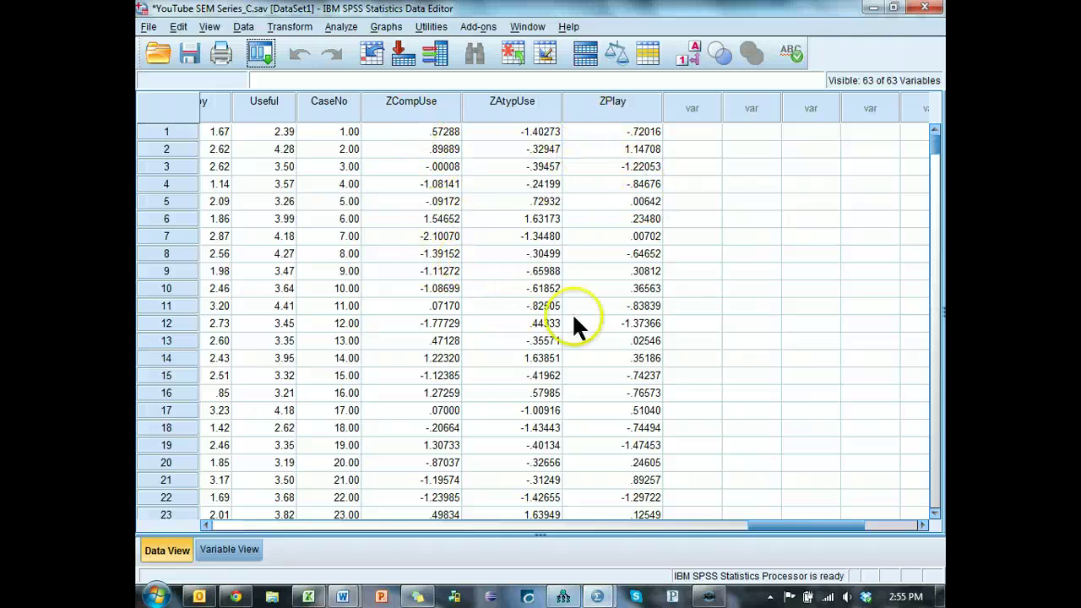
left_click(183, 57)
Step: Estimate the Sem interaction model, view its standardized estimates, then return to the input diagram
key("alt+Tab")
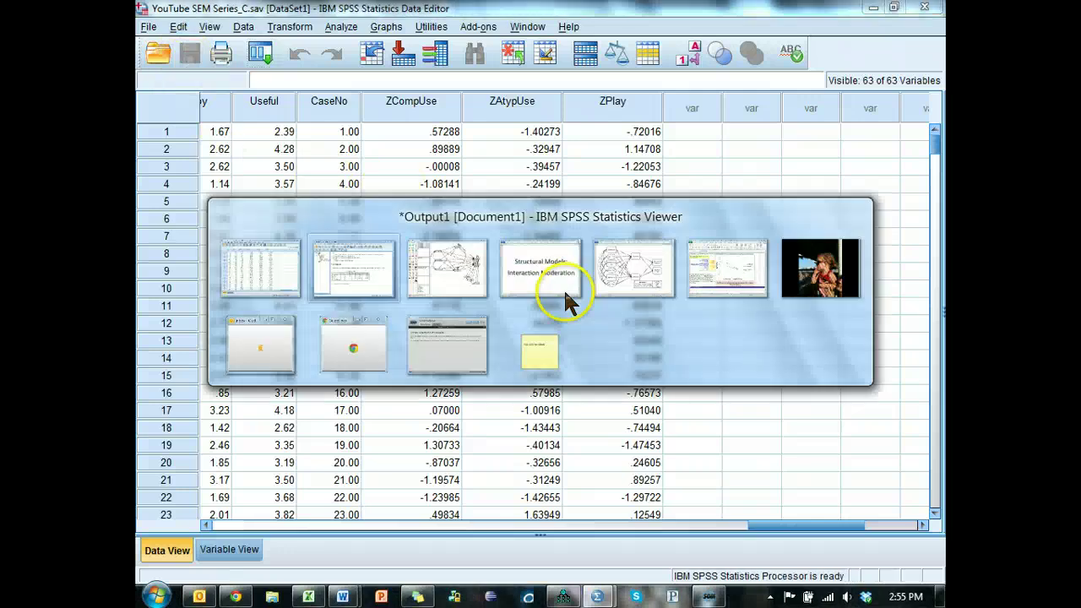
key("alt+Tab")
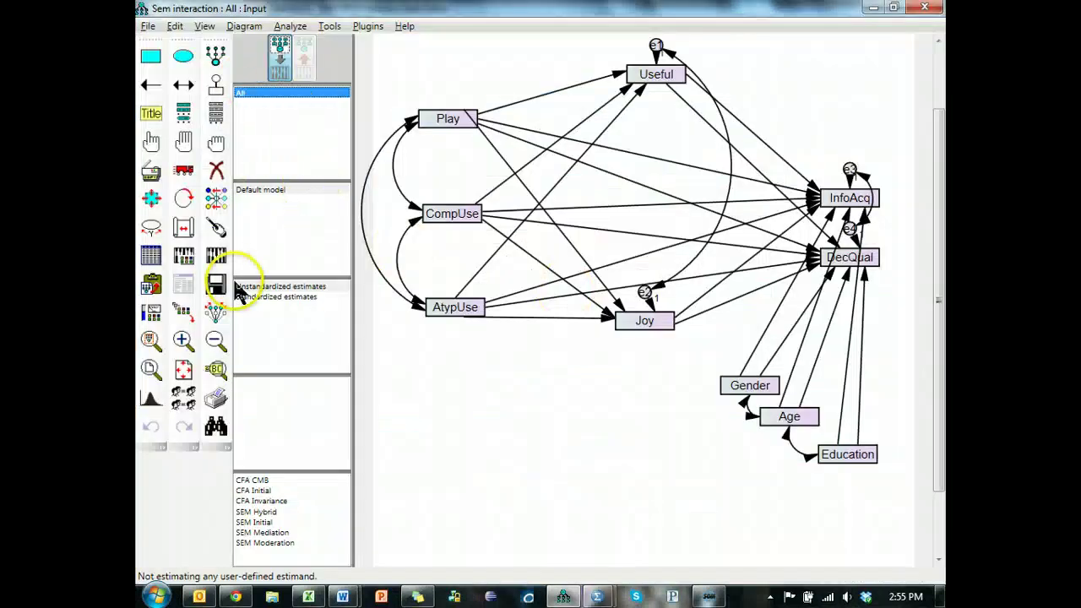
left_click(216, 258)
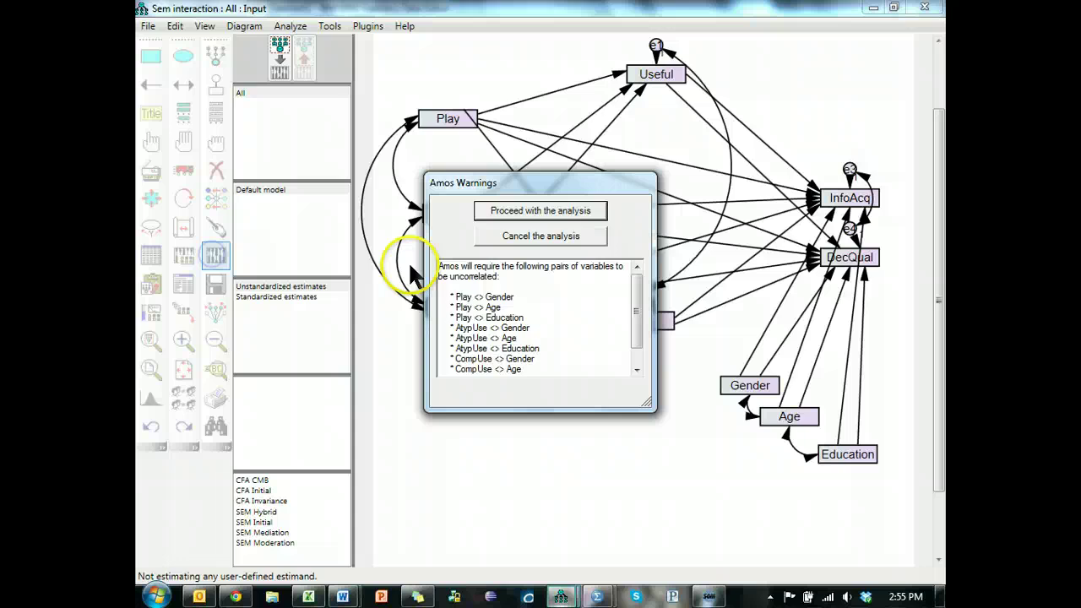
left_click(568, 213)
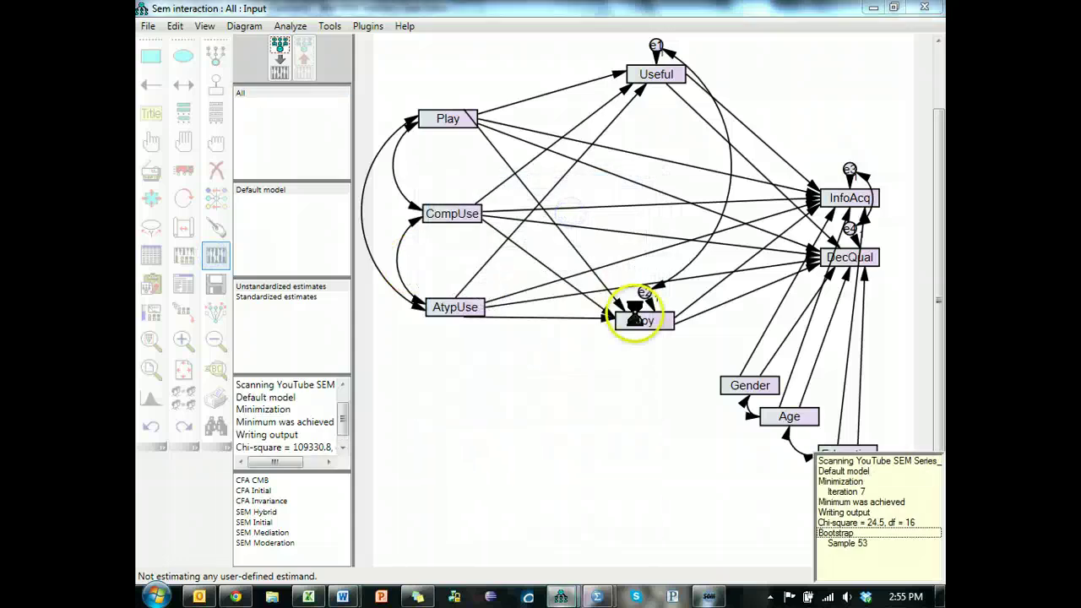
left_click(284, 297)
left_click(304, 57)
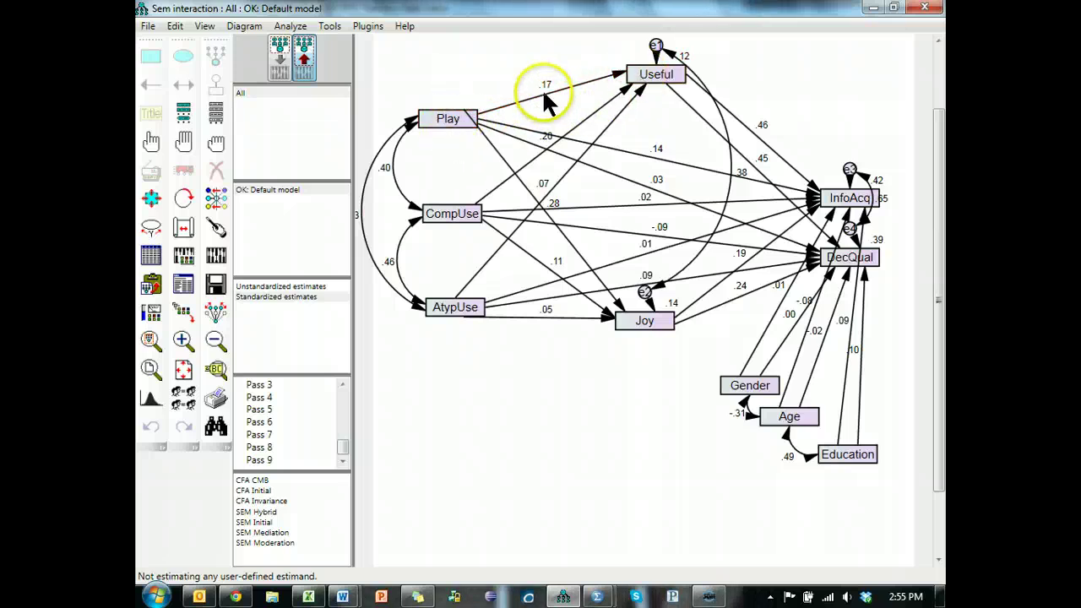
left_click(280, 58)
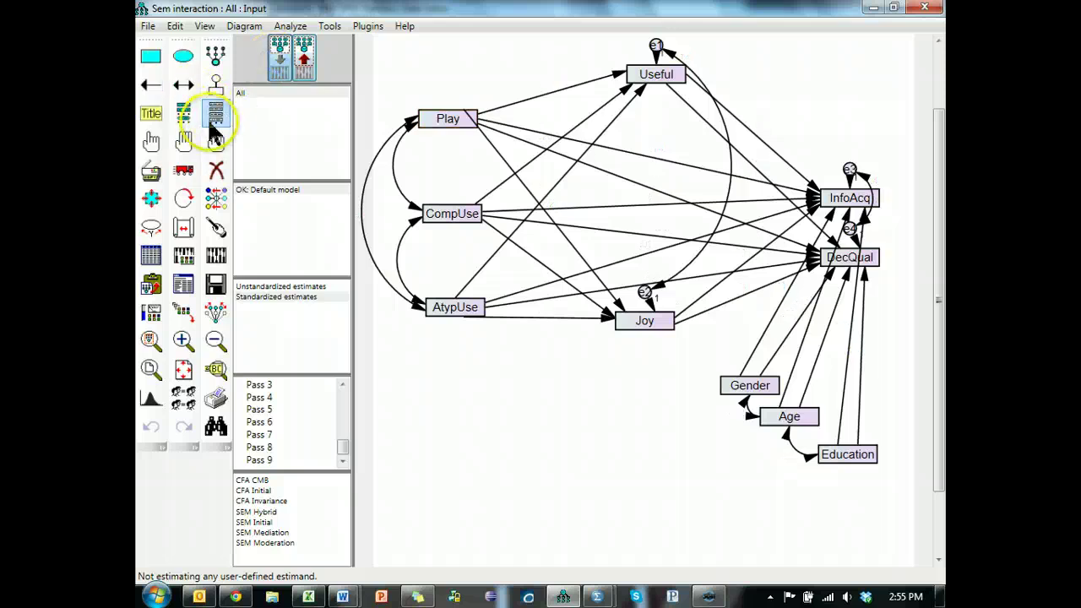
Step: Reload the group's data file as YouTube SEM Series_C.sav
left_click(151, 254)
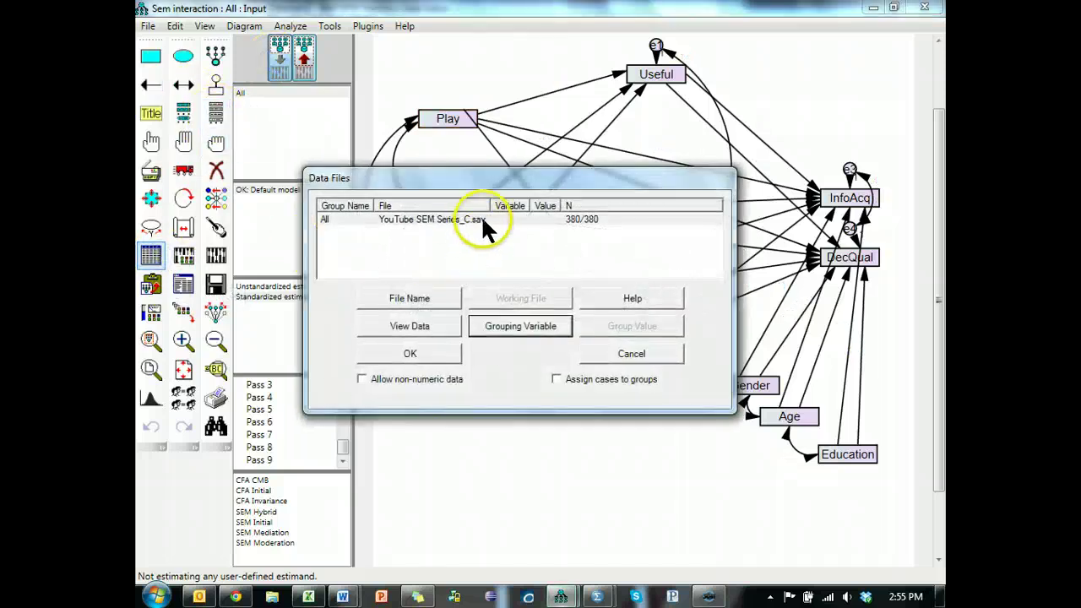
left_click(482, 221)
left_click(410, 300)
left_click(412, 360)
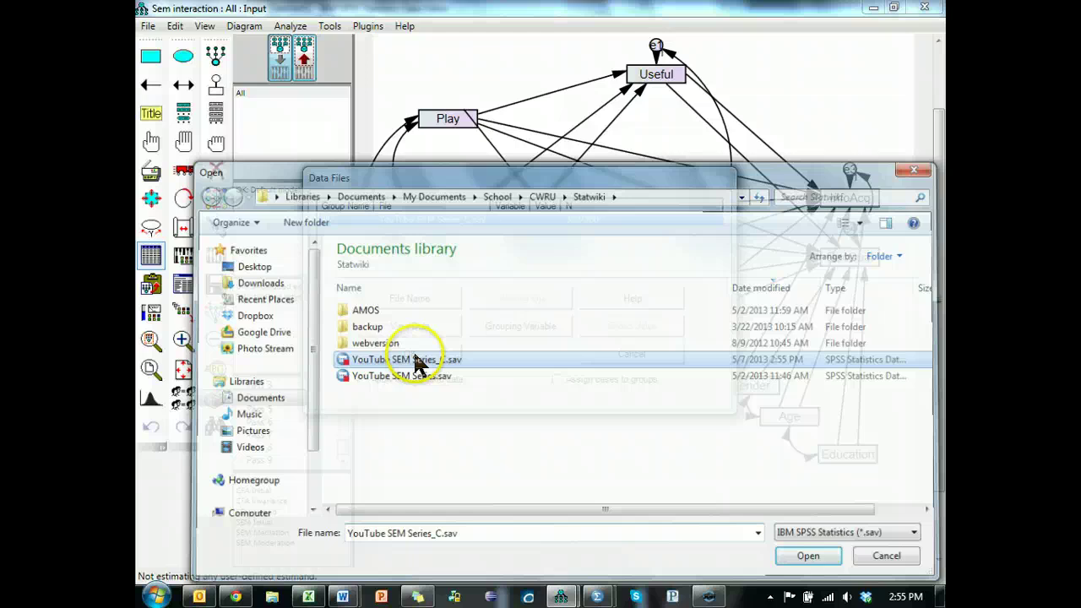
double_click(414, 362)
left_click(408, 355)
Step: Bind the Play box to the standardized ZPlay variable from the dataset list
left_click(217, 113)
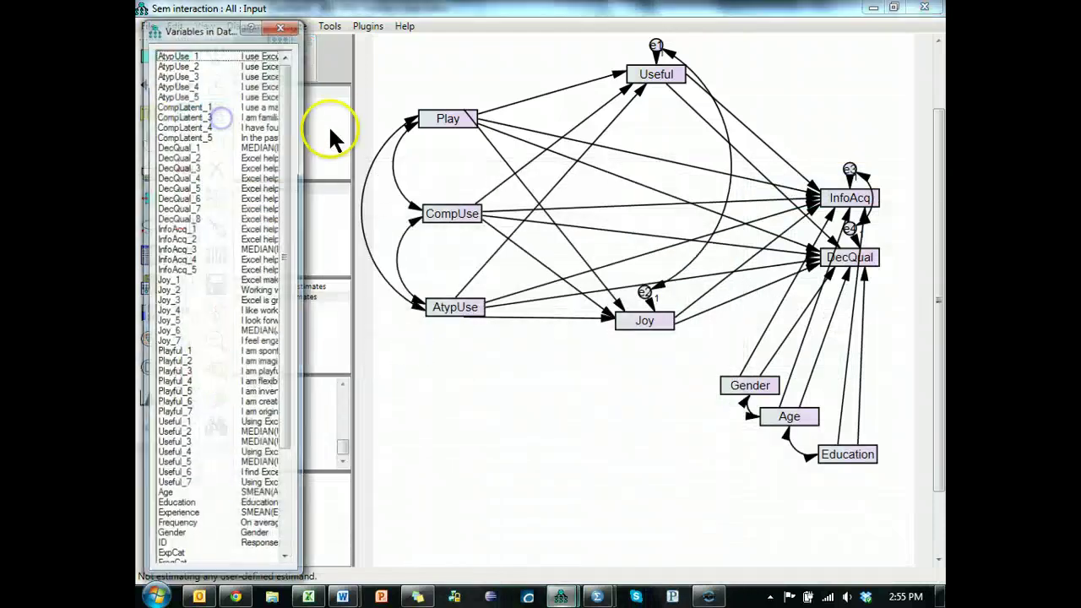
left_click_drag(293, 135, 280, 295)
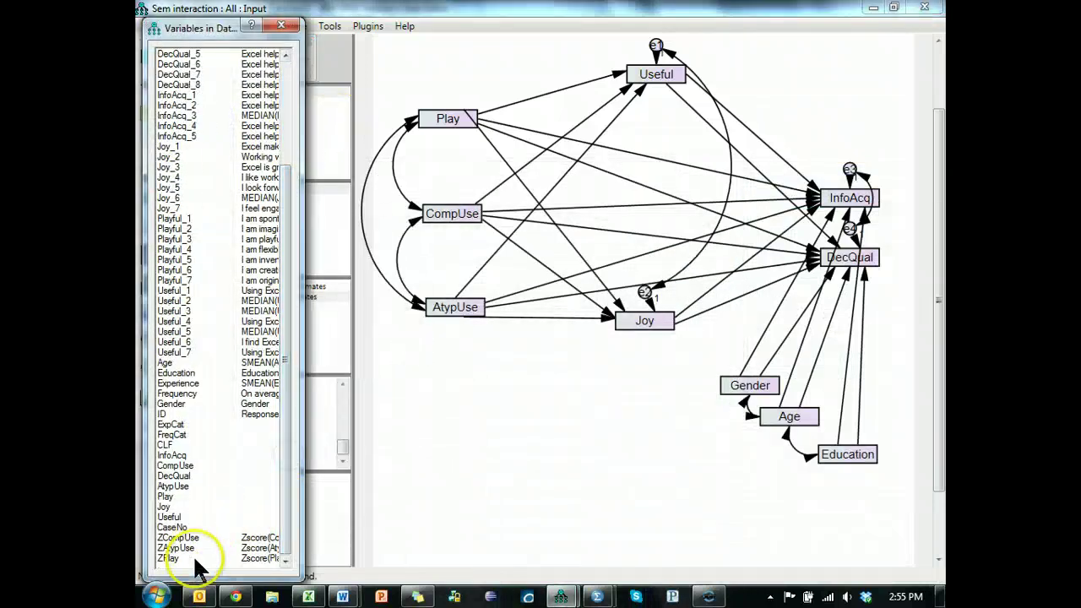
left_click_drag(194, 559, 451, 134)
left_click(281, 26)
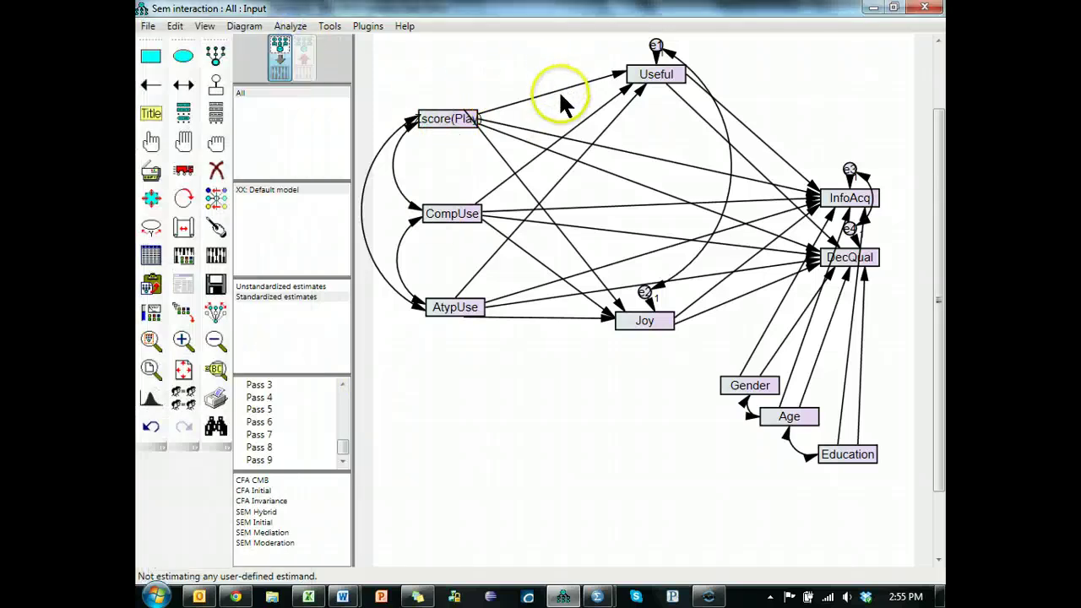
Step: Re-estimate the model with ZPlay, view the output diagram, then switch back to SPSS
left_click(215, 254)
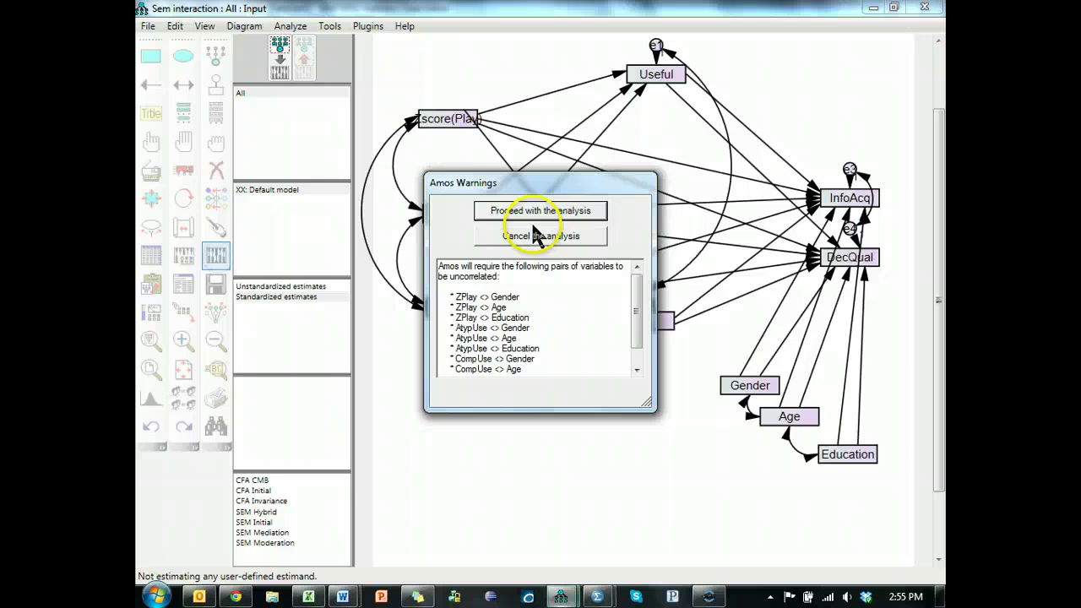
left_click(558, 211)
left_click(304, 60)
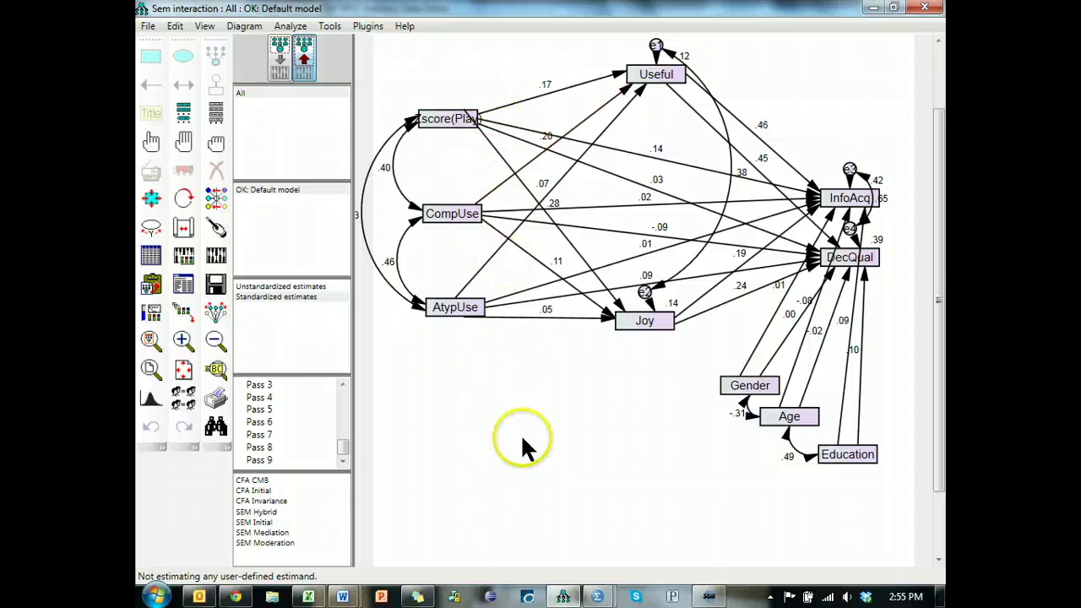
key("alt+Tab")
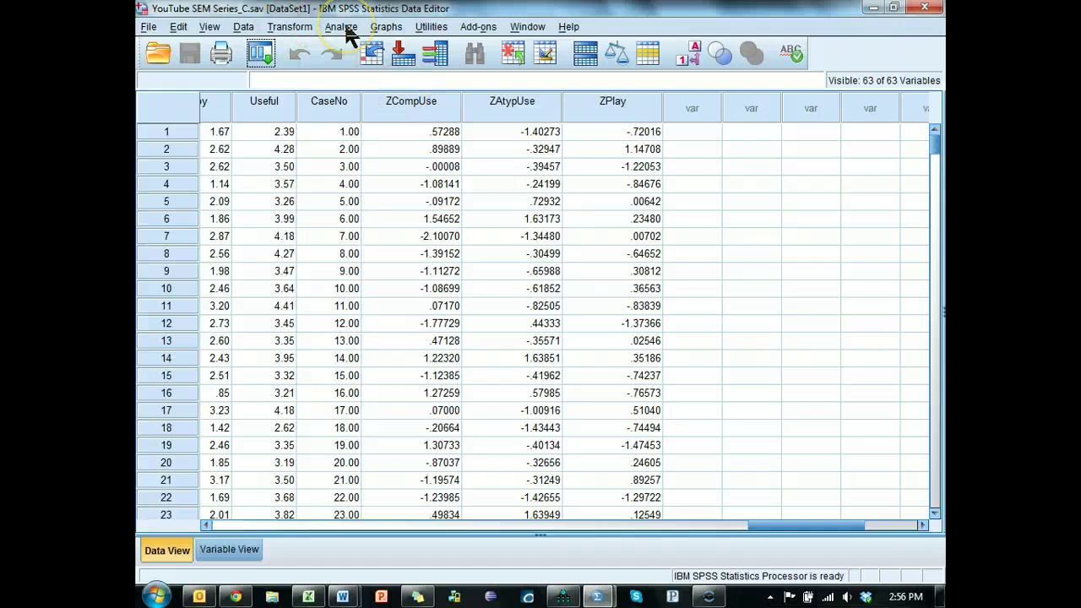
Step: Define target variable Play_X_CompUse with the expression ZPlay*ZCompUse in Compute Variable
left_click(292, 30)
left_click(293, 30)
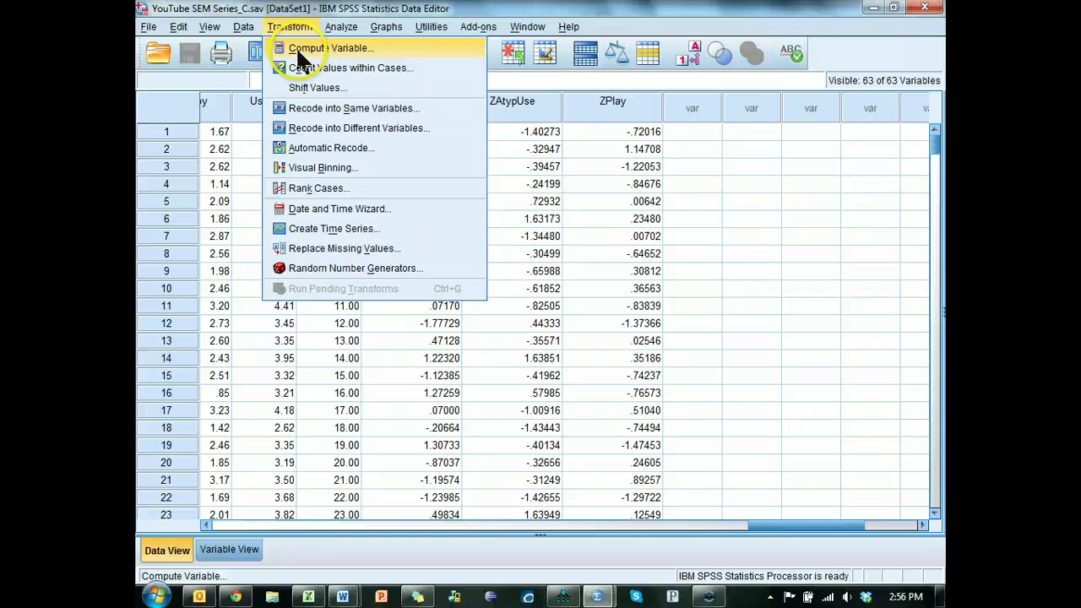
left_click(294, 47)
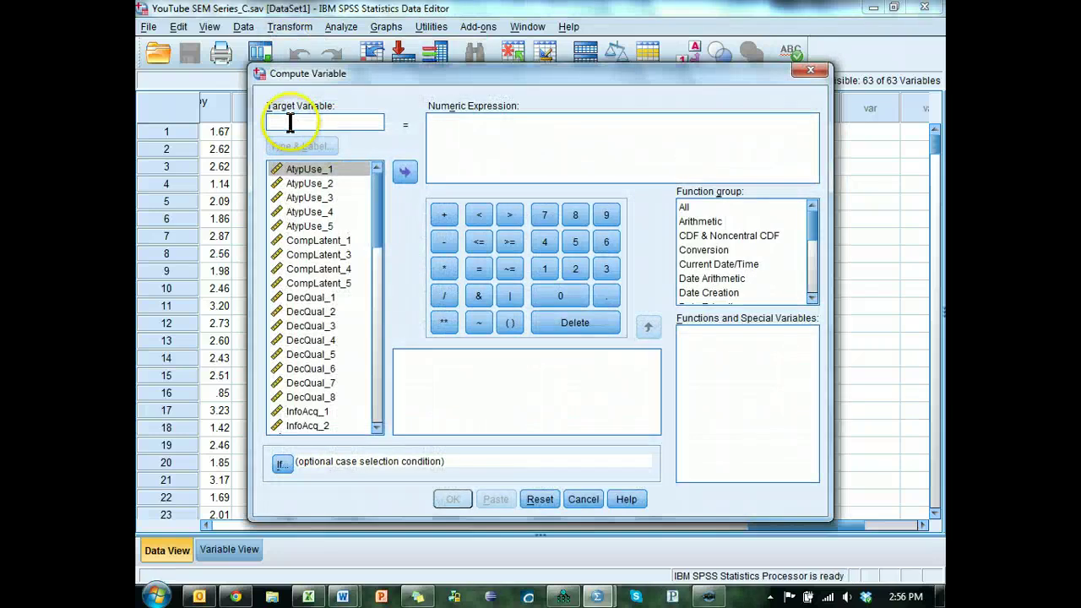
type("PL")
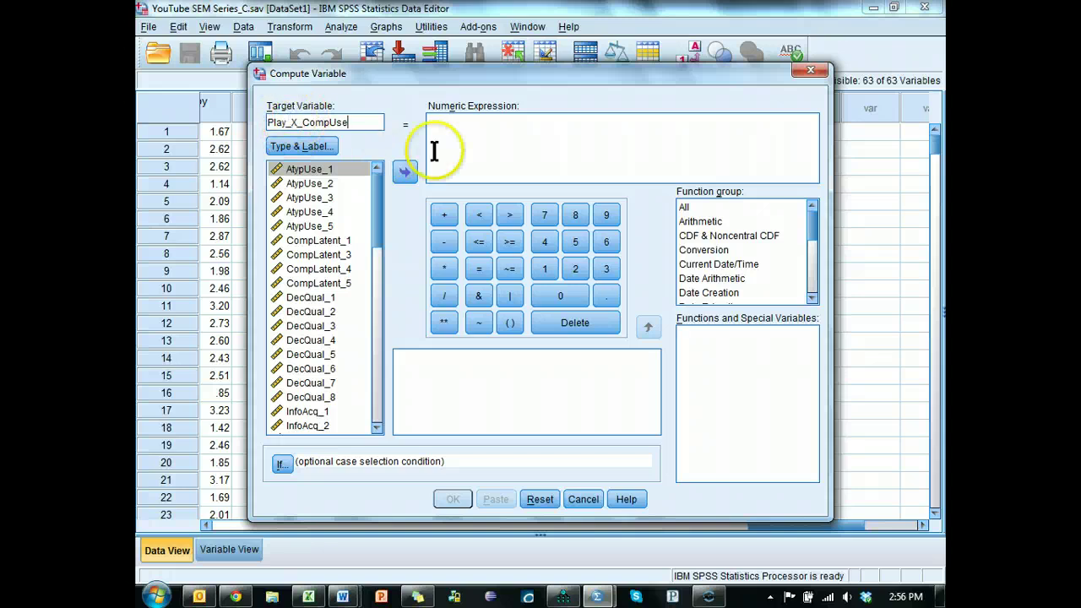
left_click_drag(379, 212, 378, 448)
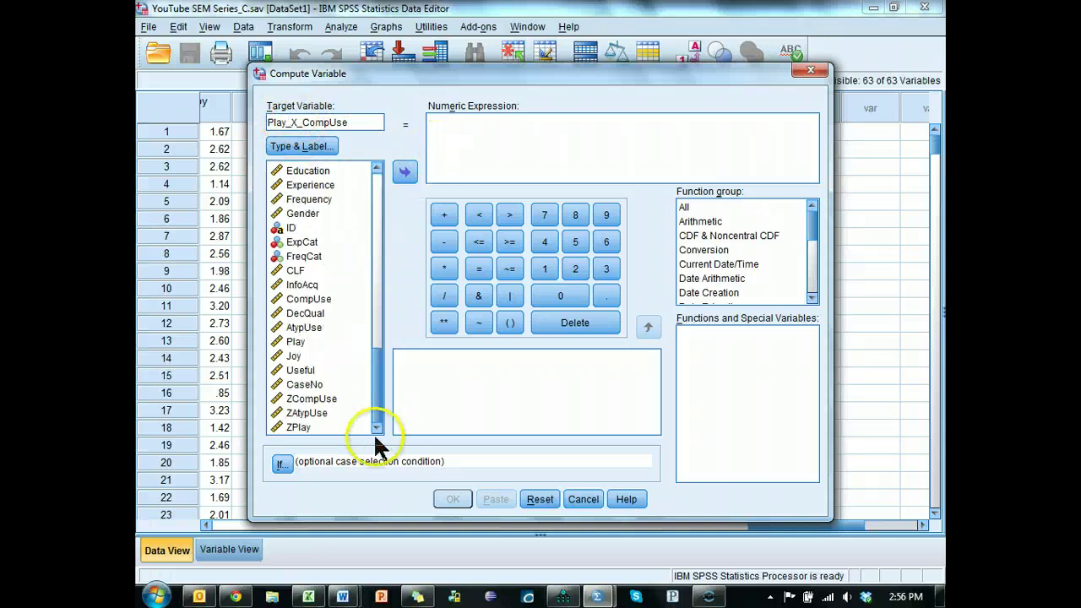
double_click(311, 427)
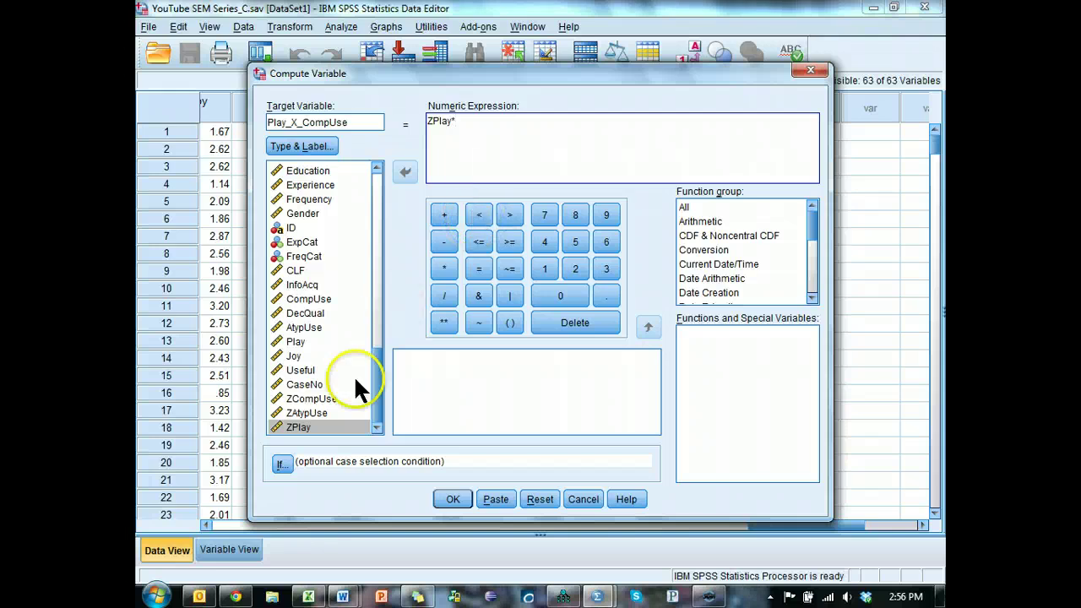
double_click(323, 400)
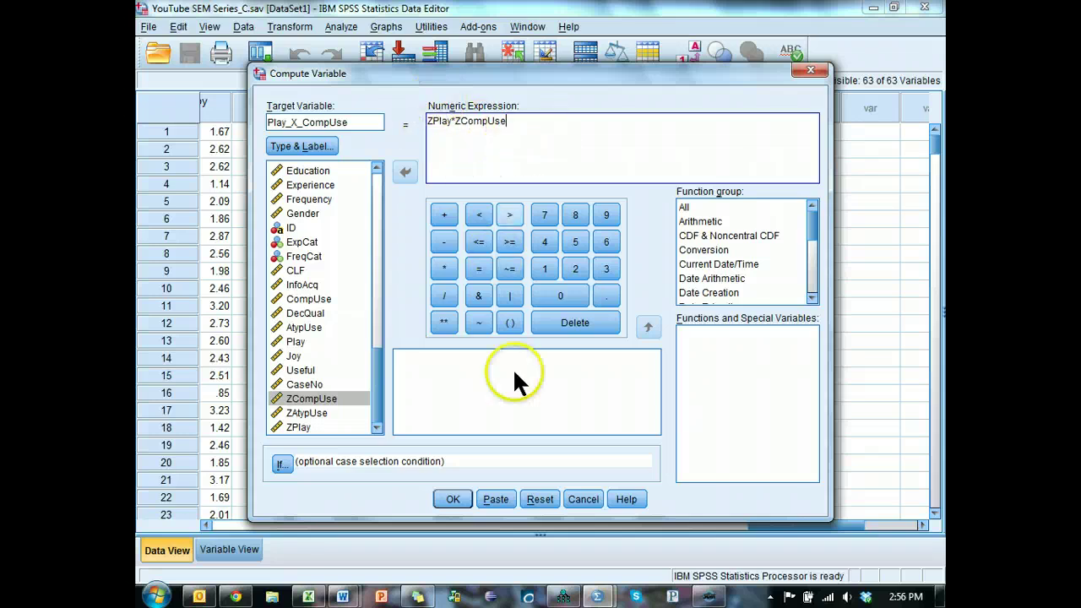
Step: Create Play_X_CompUse, then compute Play_X_AtypUse as ZPlay*ZAtypUse
left_click(453, 500)
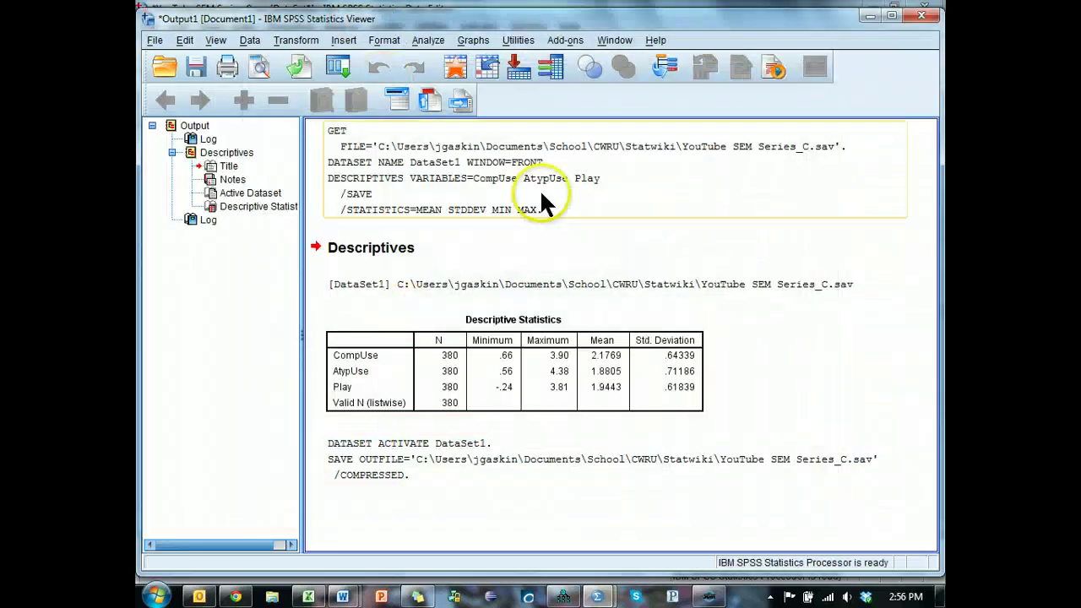
left_click(339, 70)
left_click(348, 96)
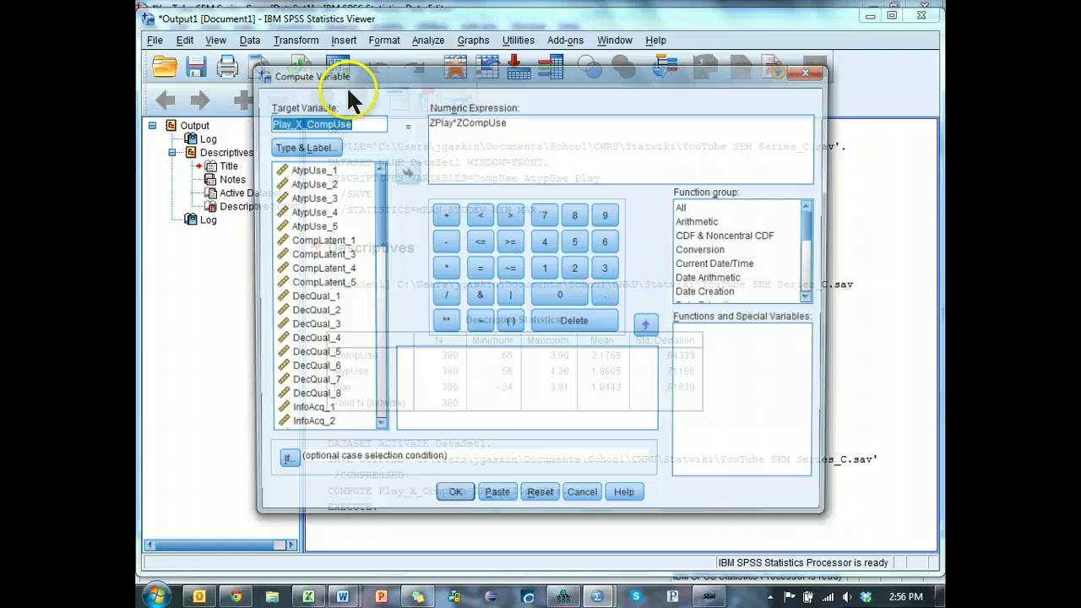
left_click(321, 121)
double_click(321, 121)
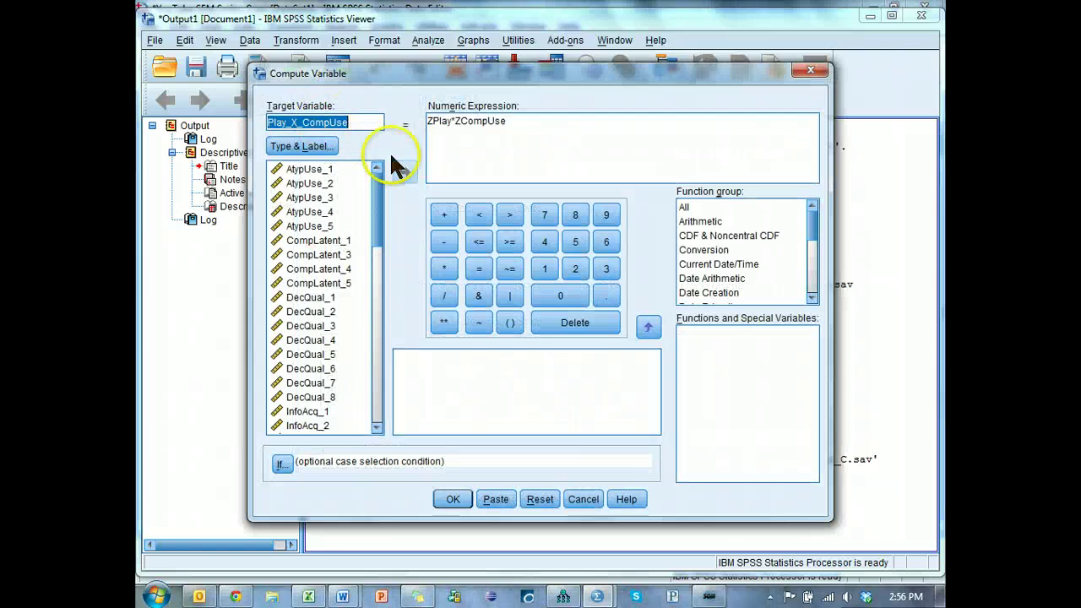
left_click(375, 118)
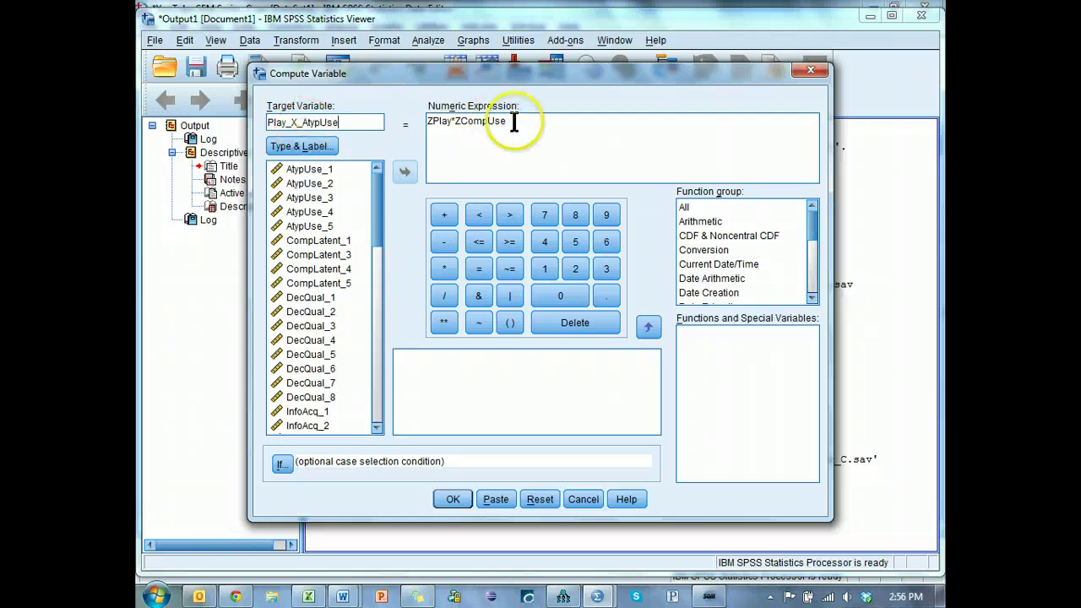
left_click_drag(486, 126, 460, 124)
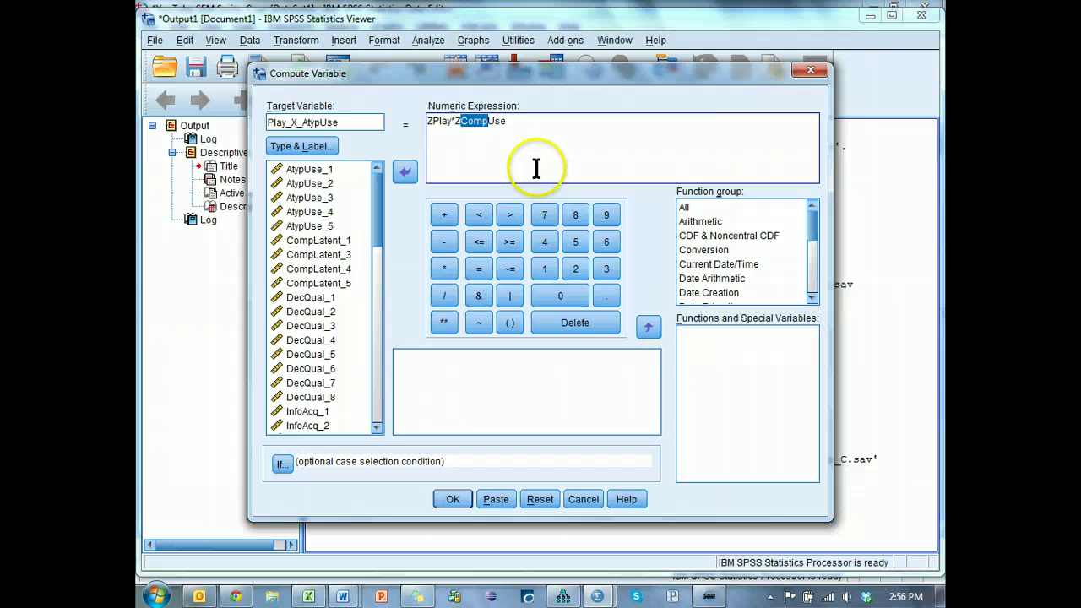
type("Aty")
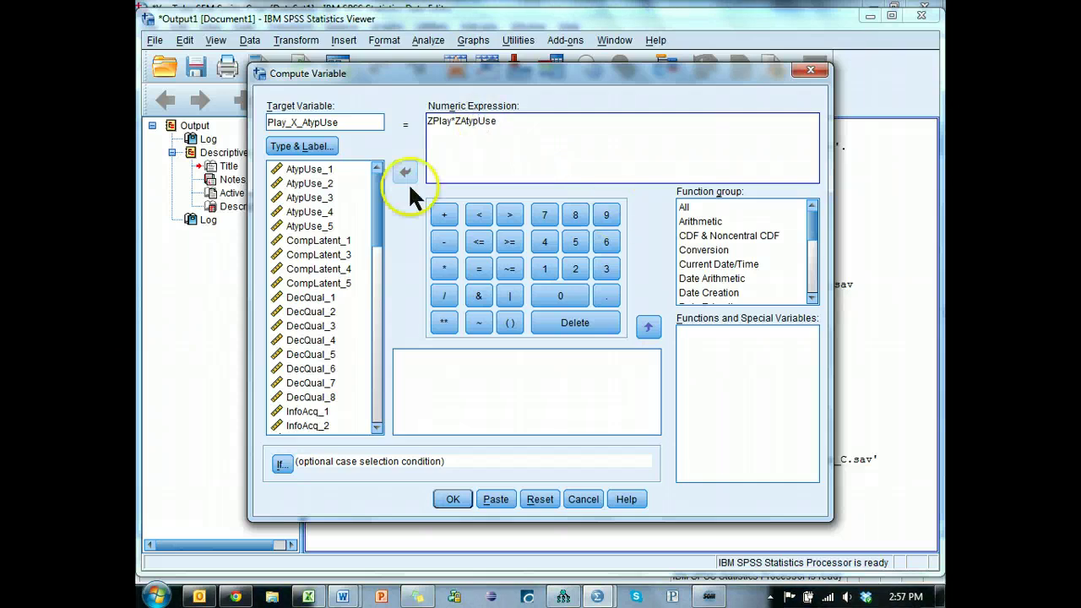
left_click(453, 500)
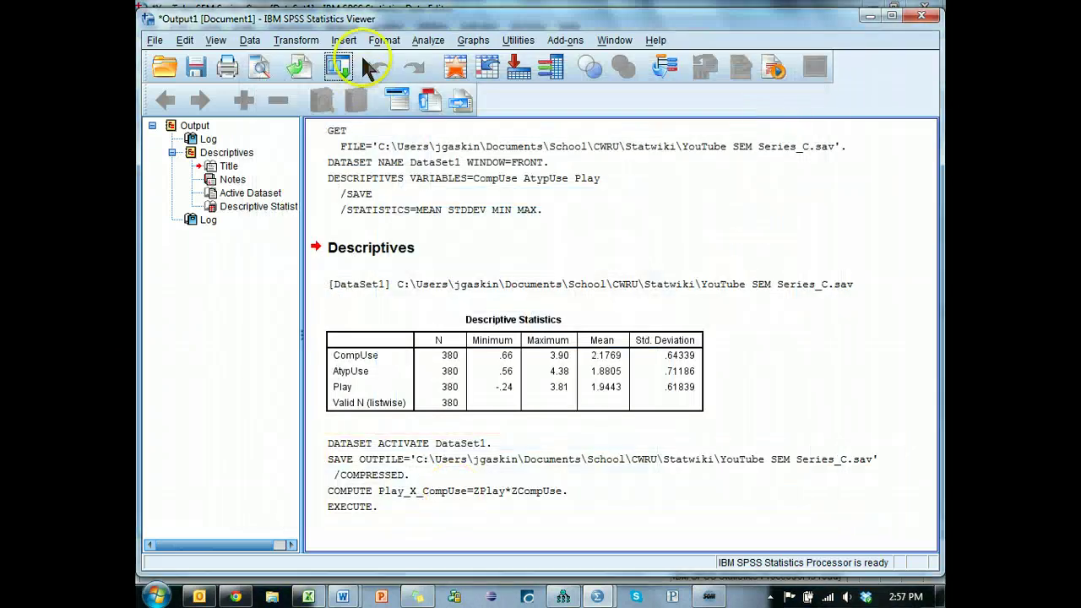
Step: Compute CompUse_X_AtypUse as ZCompUse*ZAtypUse
left_click(362, 53)
left_click(376, 97)
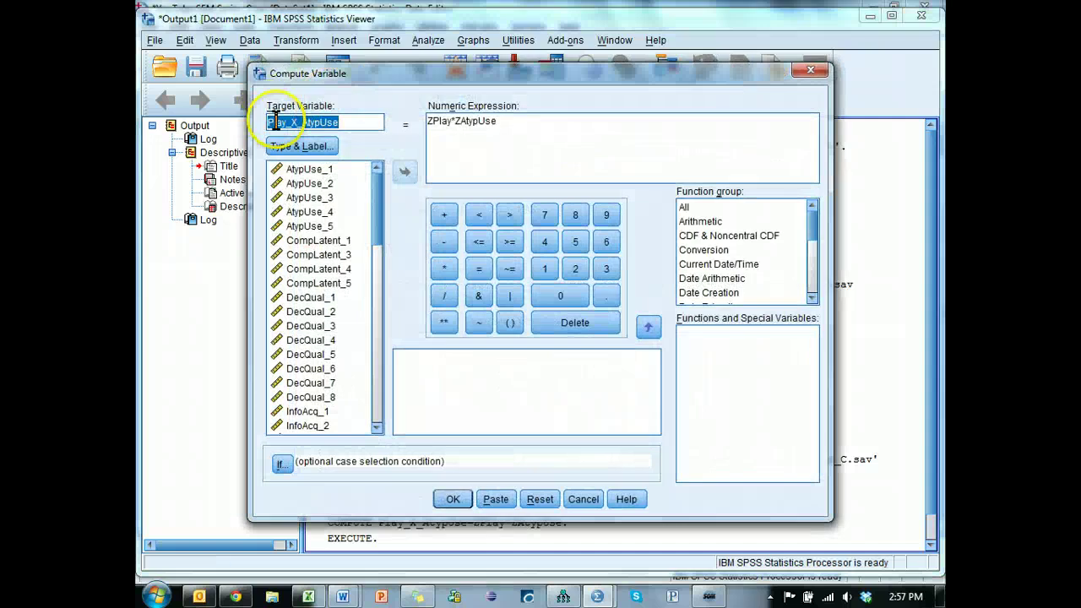
left_click(289, 122)
left_click_drag(286, 122, 248, 131)
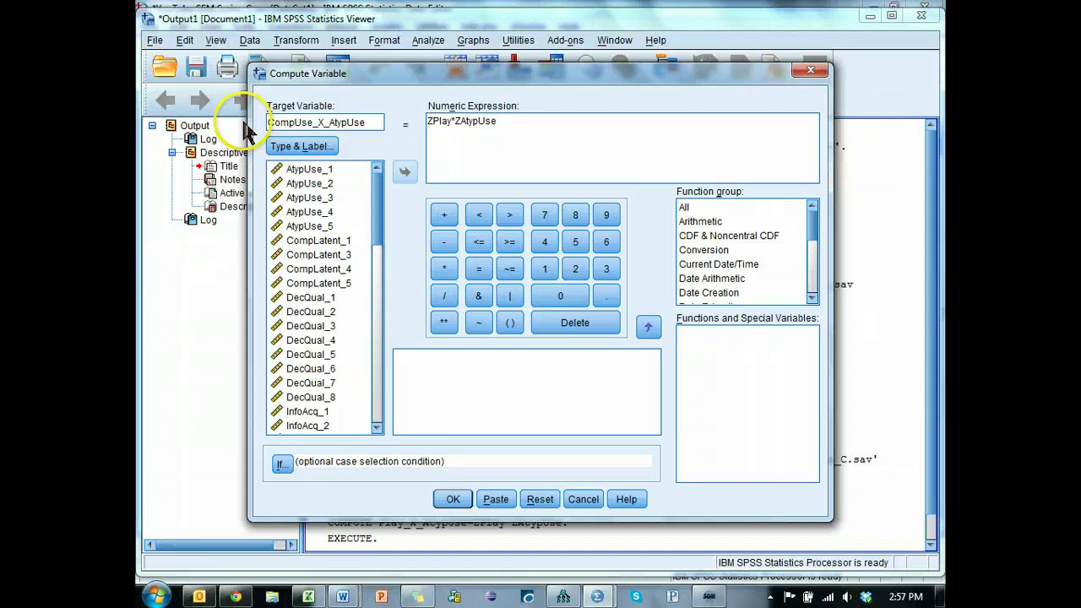
left_click(448, 123)
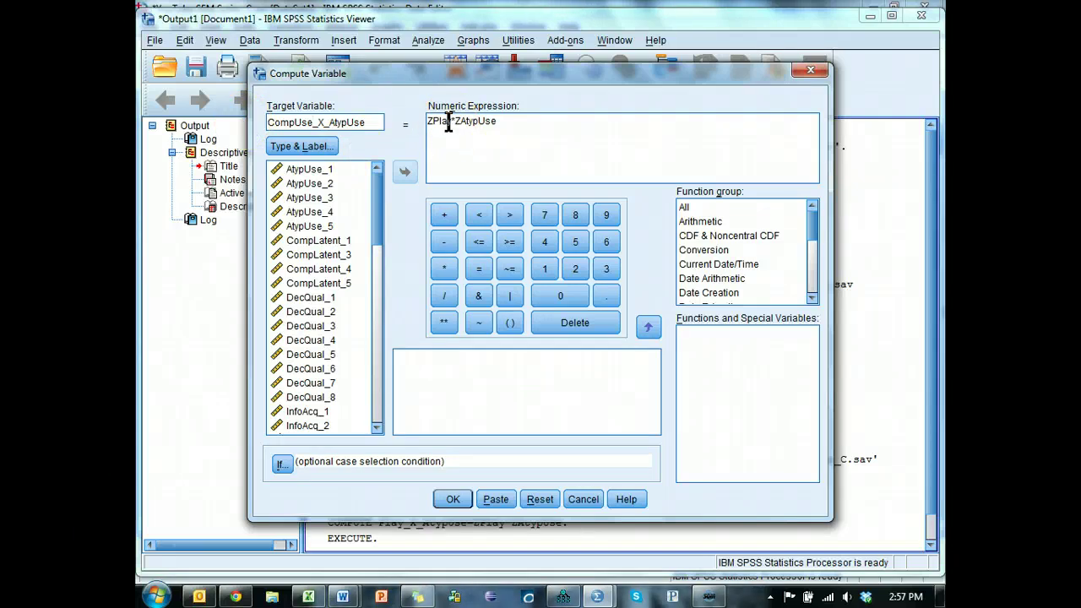
left_click_drag(448, 122, 436, 124)
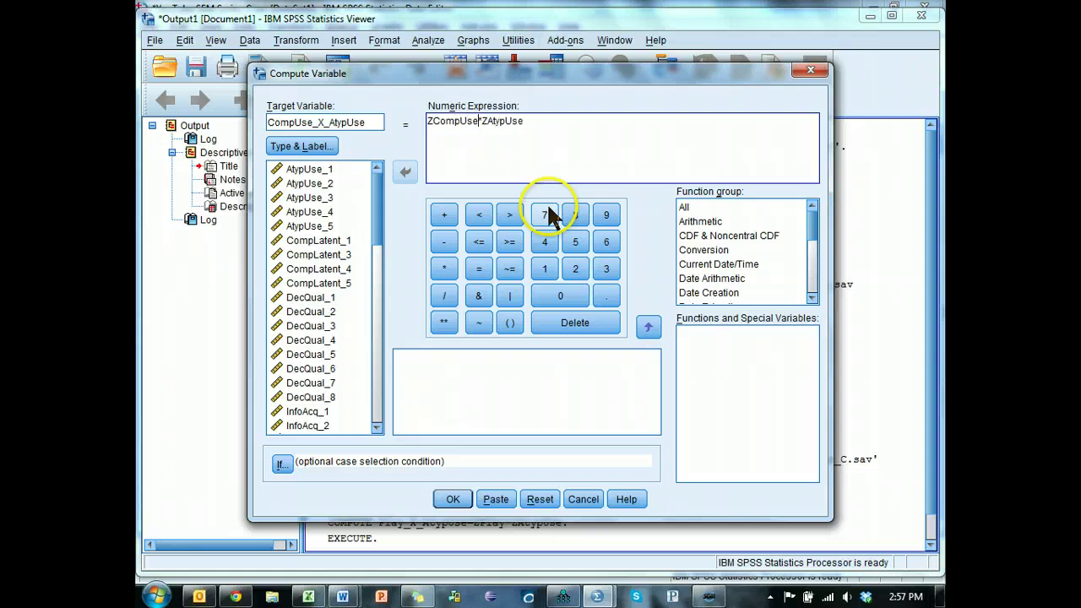
left_click(453, 499)
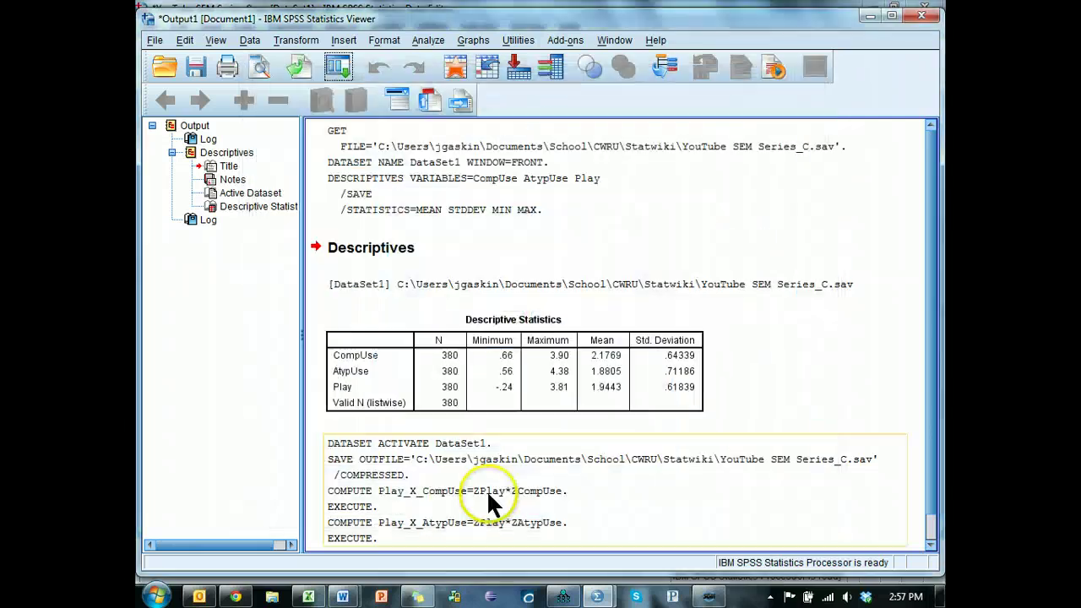
Step: Check the new CompUse_X_AtypUse column and save the SPSS data file
key("alt+Tab")
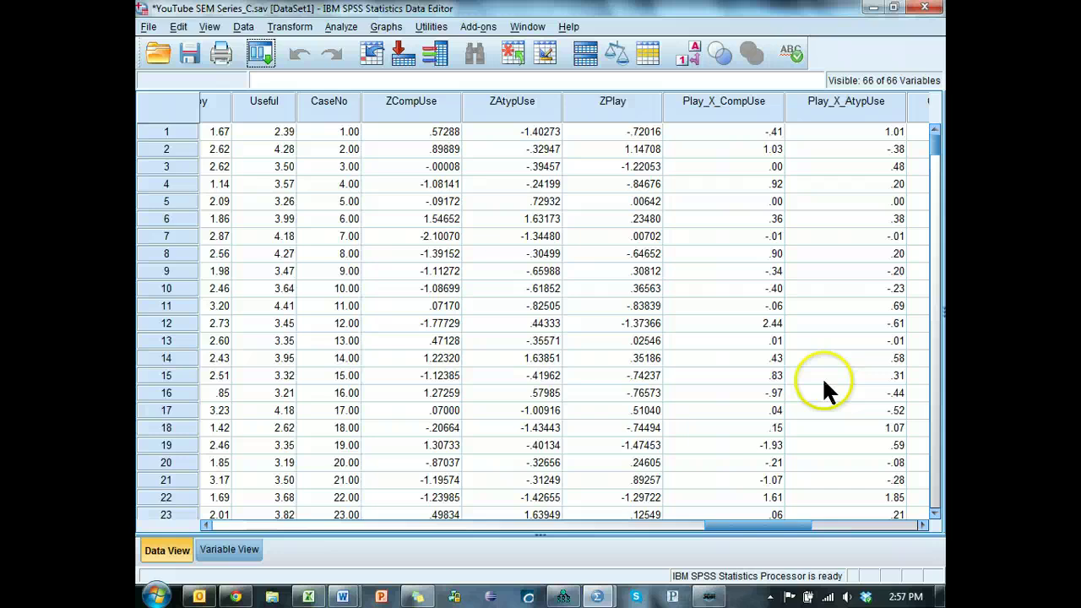
left_click_drag(719, 532, 768, 527)
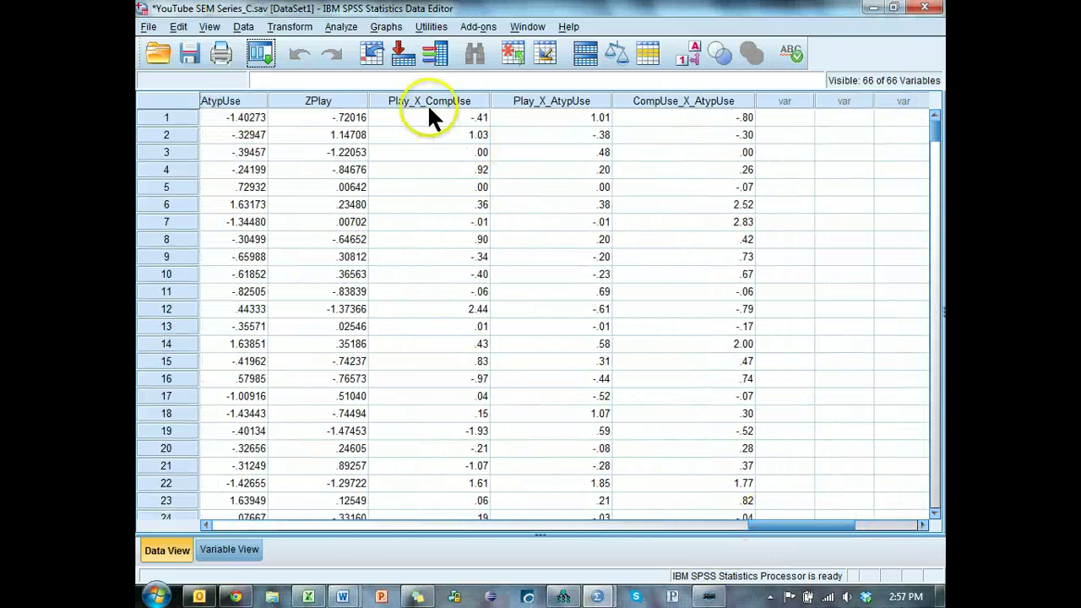
left_click(191, 58)
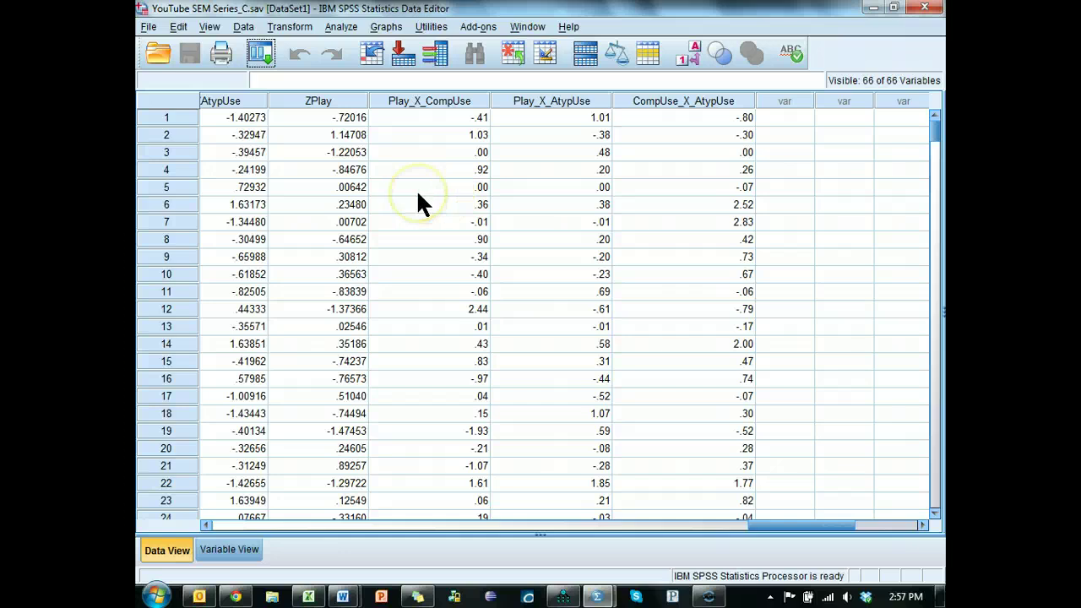
Step: Reload YouTube SEM Series_C.sav as the model's data file
key("alt+Tab")
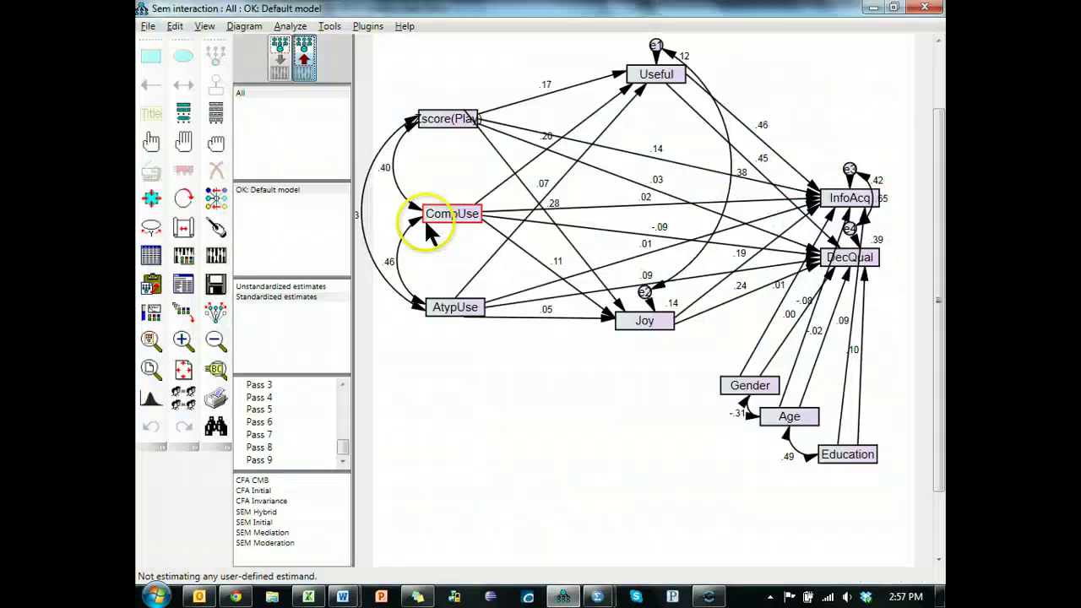
left_click(150, 255)
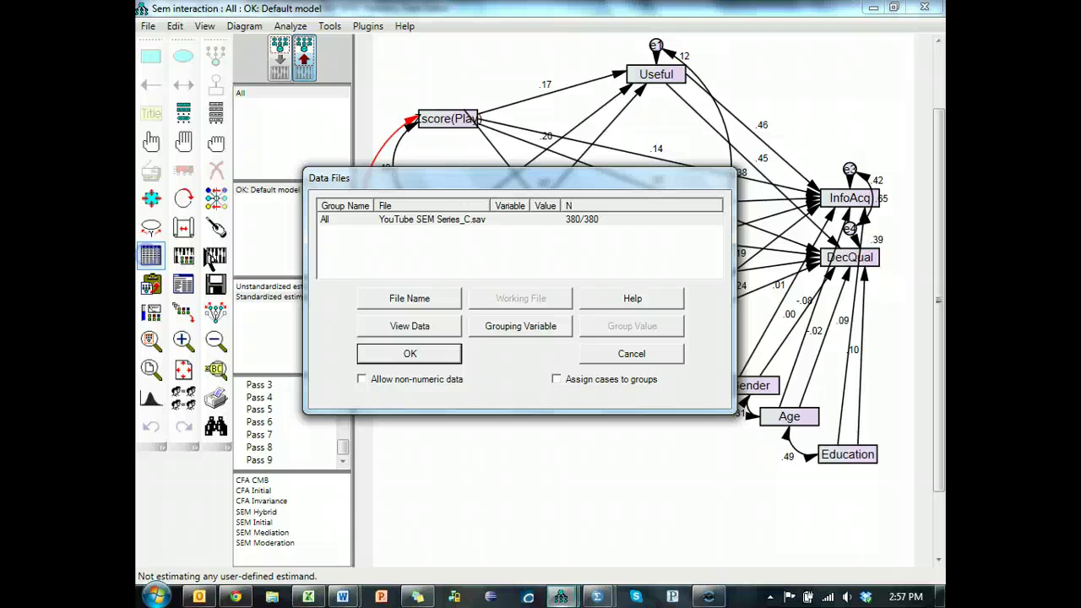
double_click(445, 222)
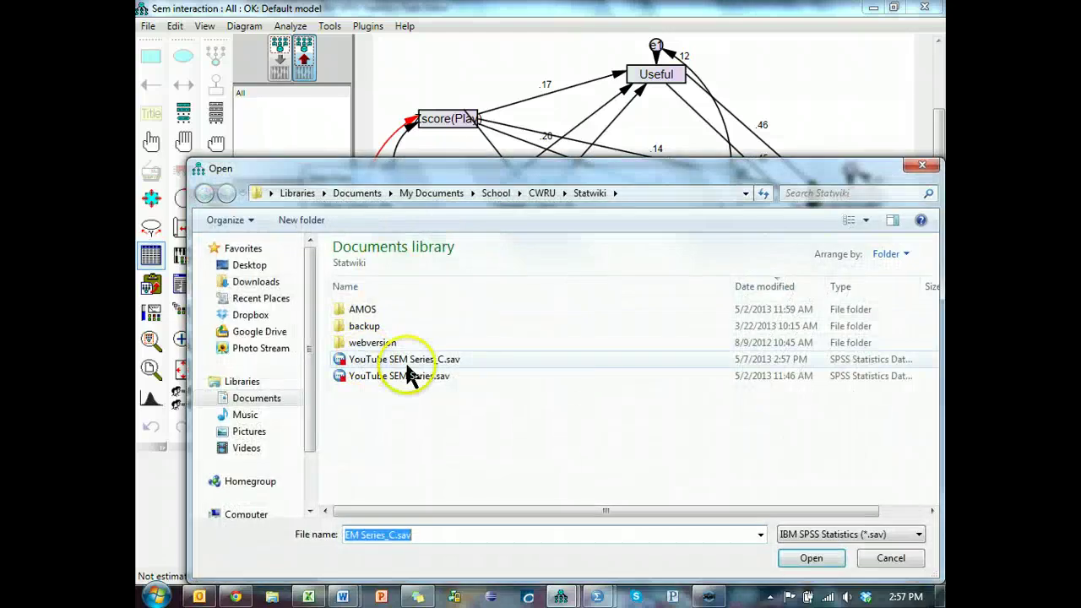
double_click(408, 363)
left_click(443, 350)
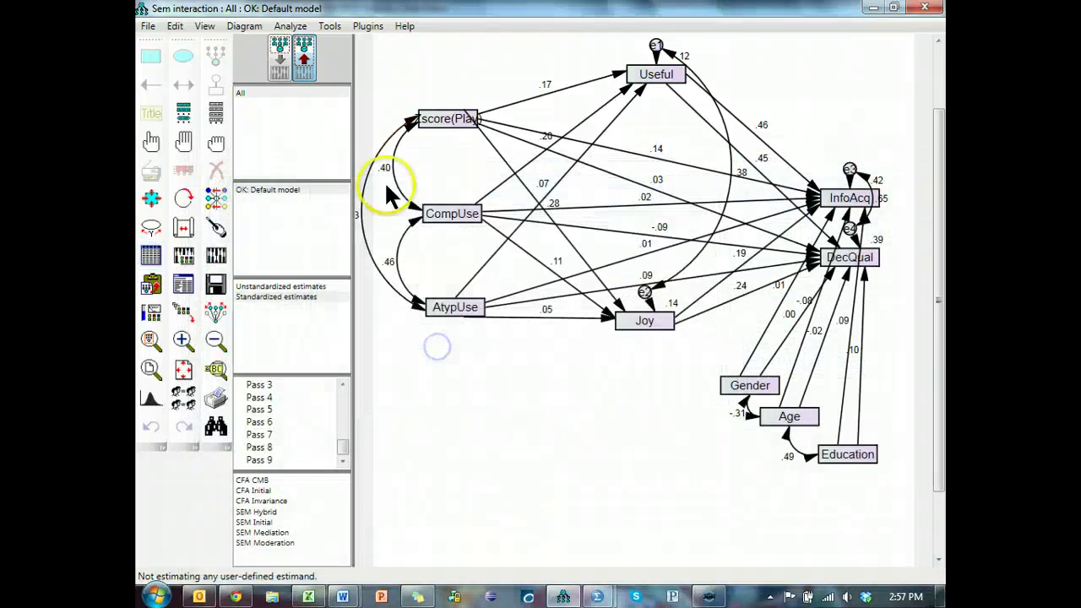
Step: Show the data set's variable list beside the diagram, without estimates displayed
left_click(217, 112)
left_click_drag(286, 85, 290, 242)
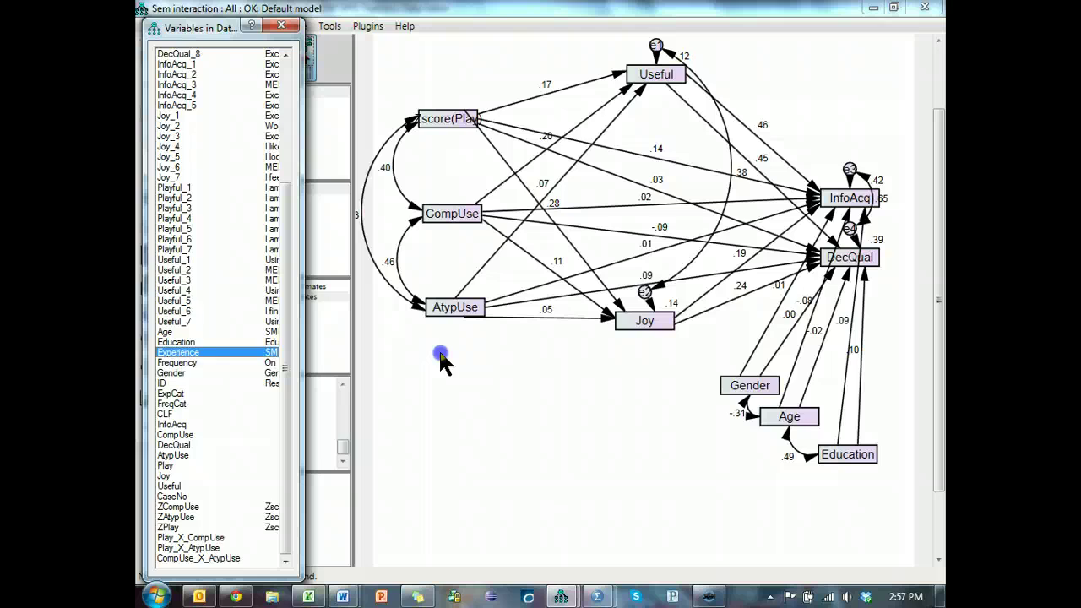
left_click(211, 382)
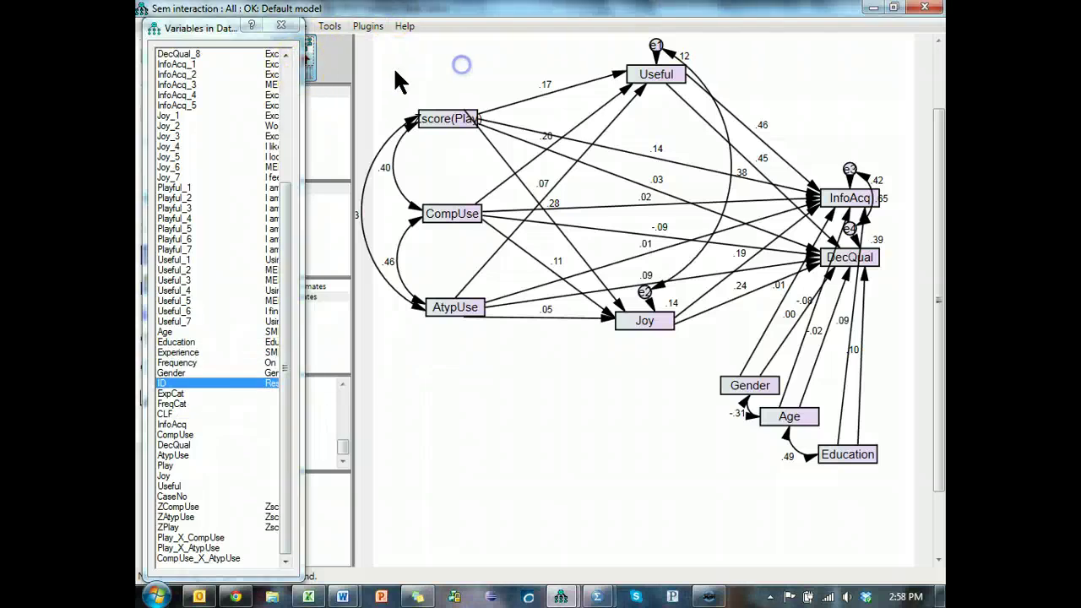
left_click(230, 26)
left_click_drag(230, 26, 230, 116)
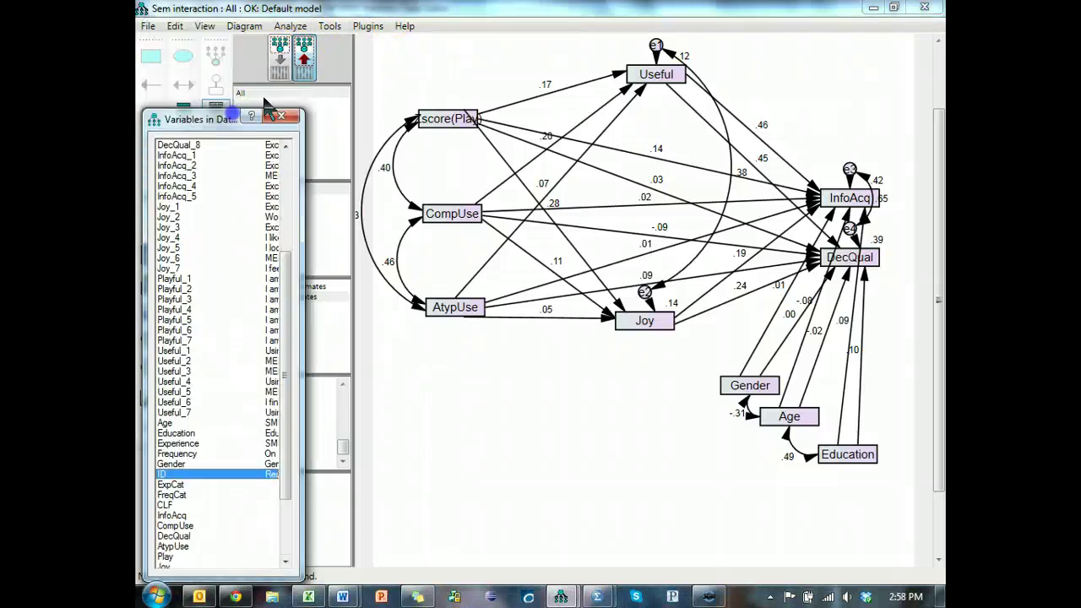
left_click(281, 59)
left_click_drag(293, 287, 228, 587)
Step: Place Play_X_CompUse, Play_X_AtypUse and CompUse_X_AtypUse as observed boxes near CompUse and AtypUse
left_click(181, 538)
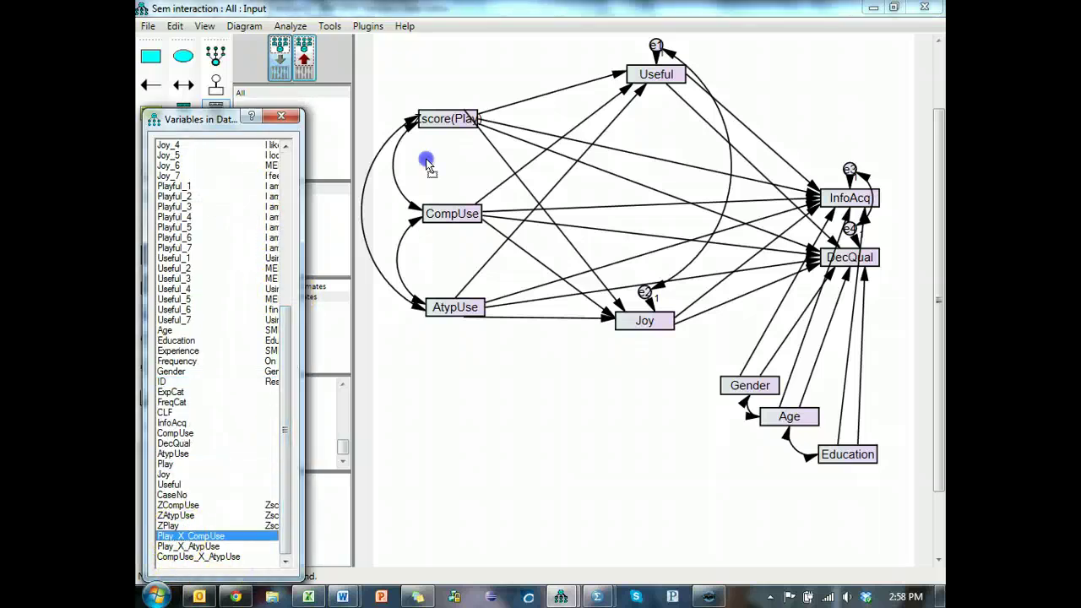
left_click_drag(431, 155, 429, 149)
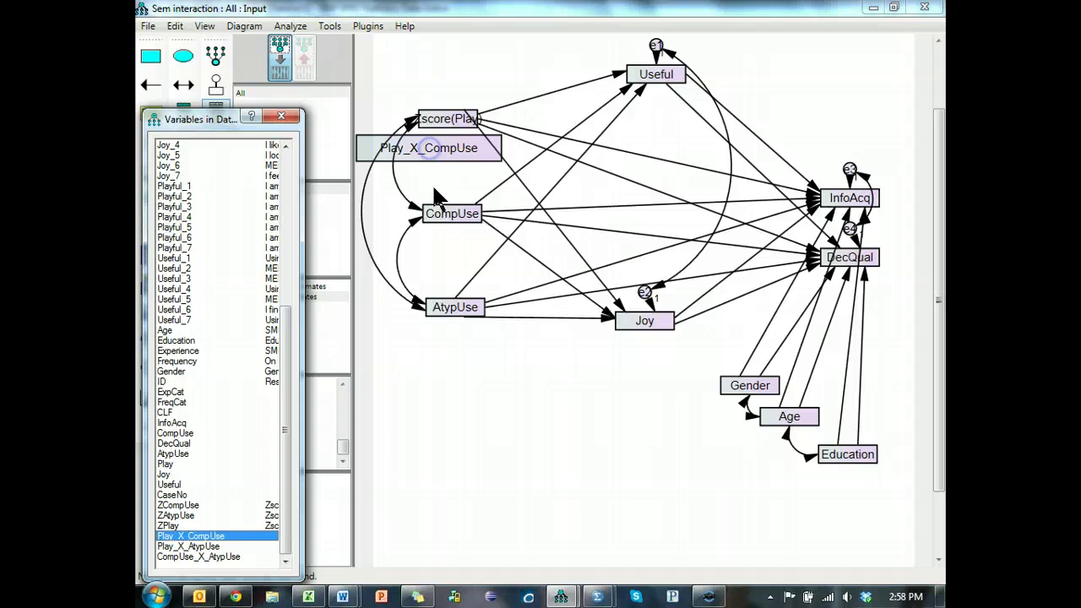
left_click_drag(198, 547, 321, 497)
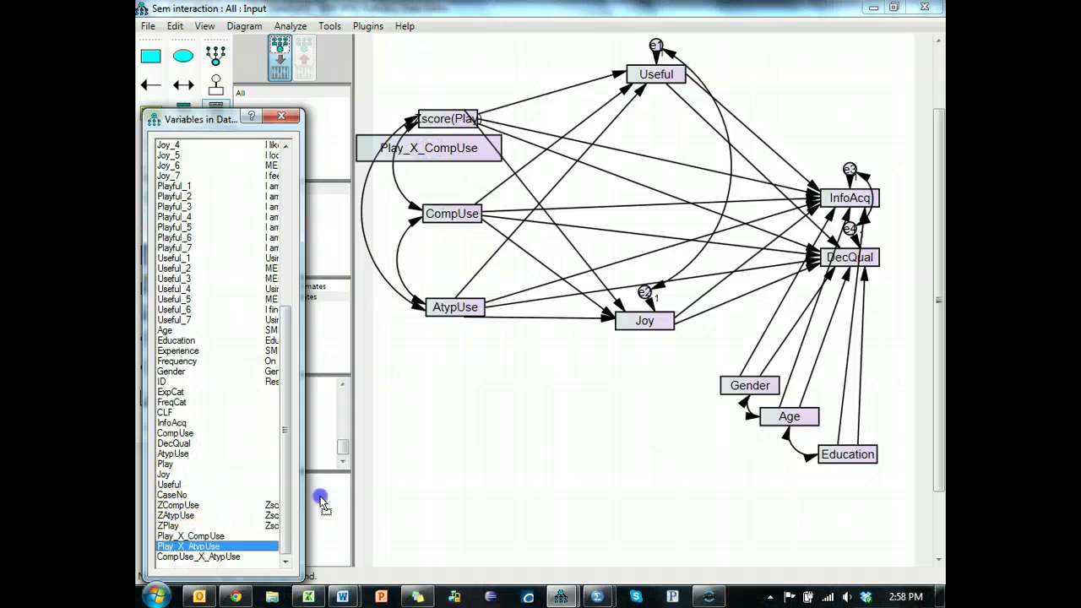
left_click_drag(428, 353, 426, 345)
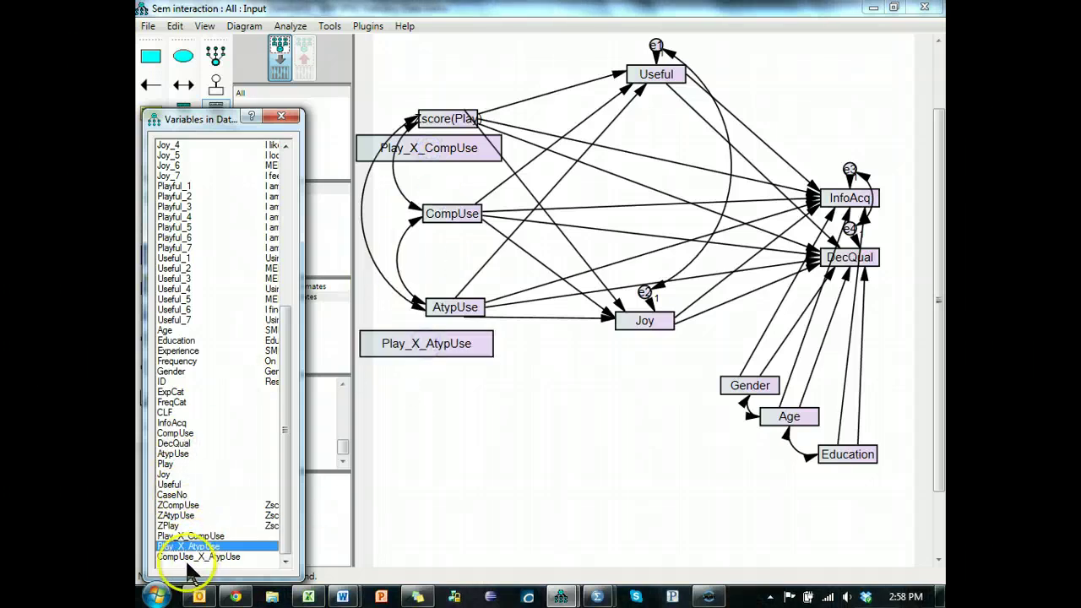
left_click_drag(198, 557, 383, 391)
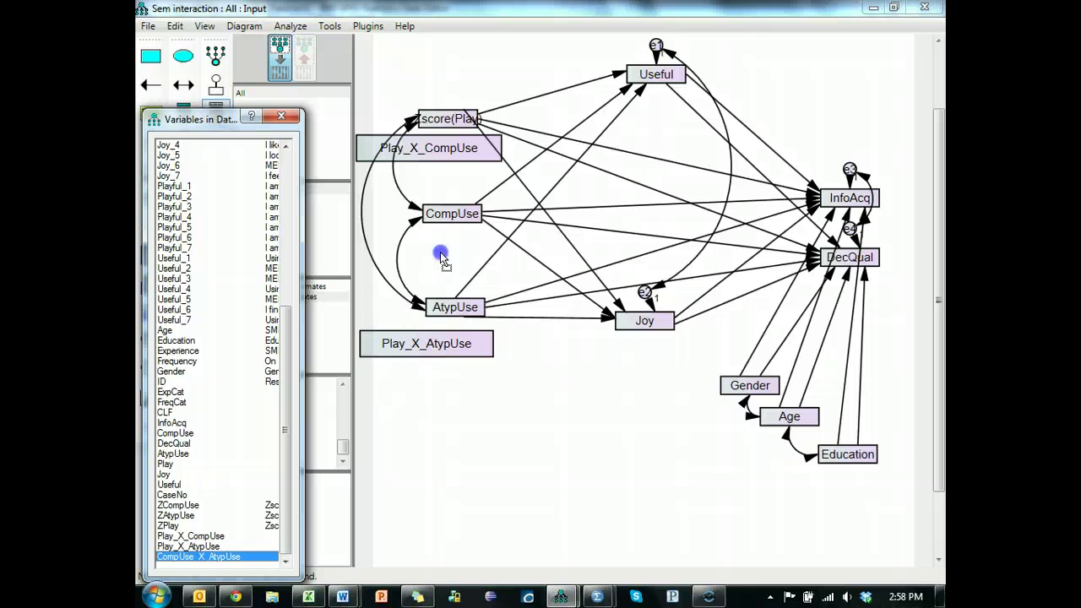
left_click_drag(441, 256, 441, 254)
left_click(287, 117)
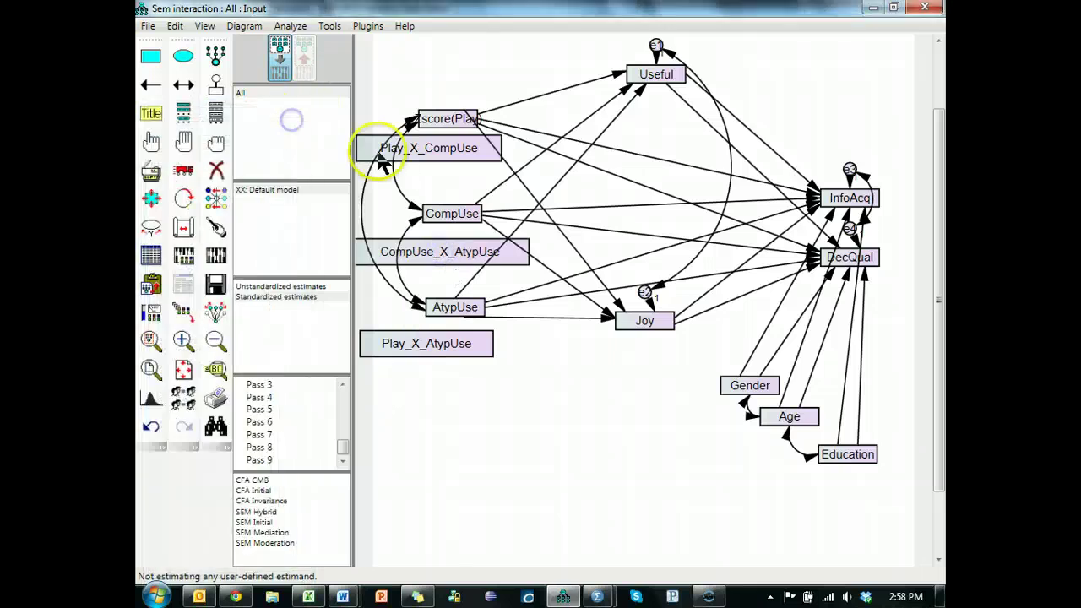
Step: Draw covariances linking Play_X_AtypUse, CompUse_X_AtypUse and Zscore(Play) with AtypUse and CompUse
left_click(183, 85)
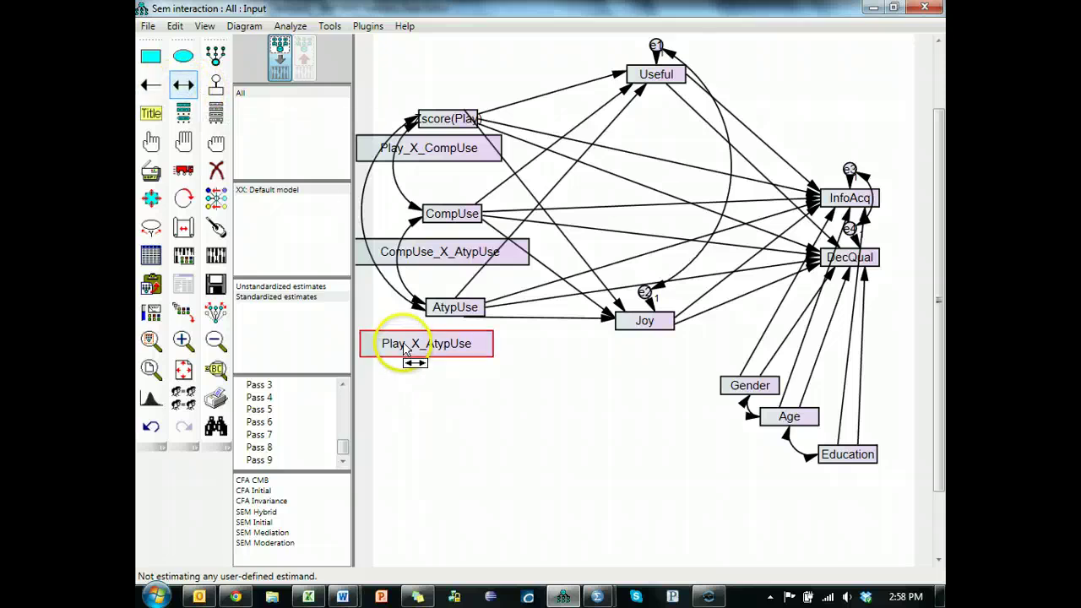
left_click_drag(449, 319, 442, 353)
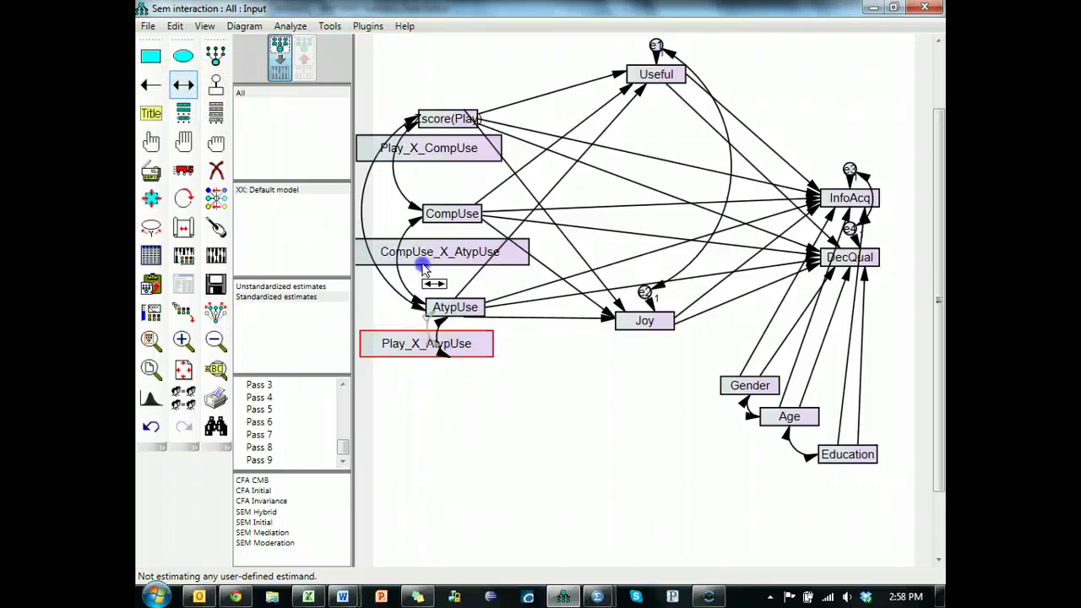
left_click_drag(424, 269, 423, 338)
left_click_drag(434, 212, 424, 330)
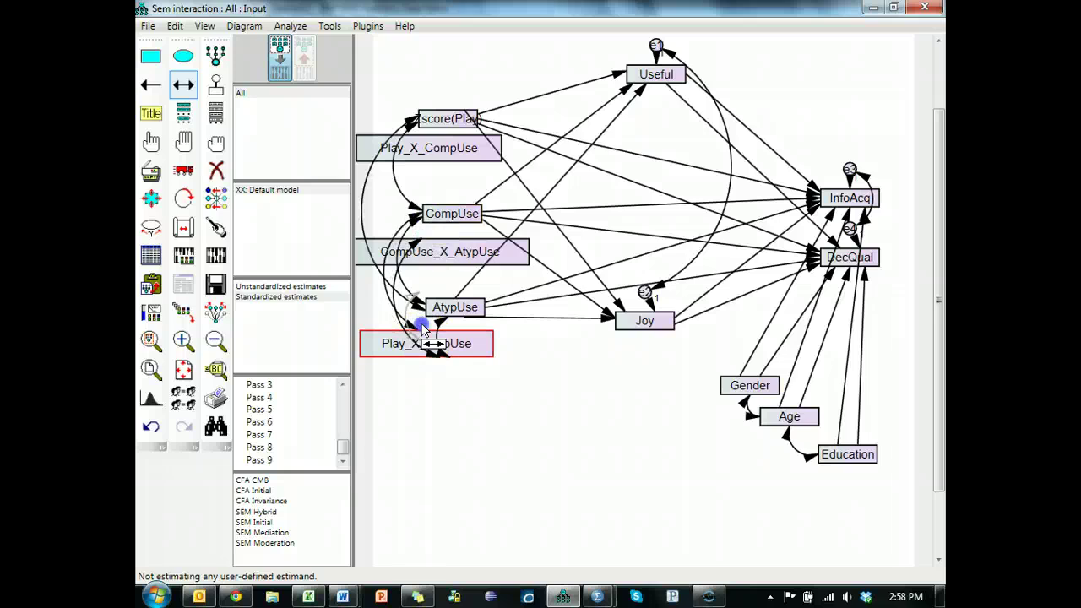
left_click_drag(422, 157, 412, 334)
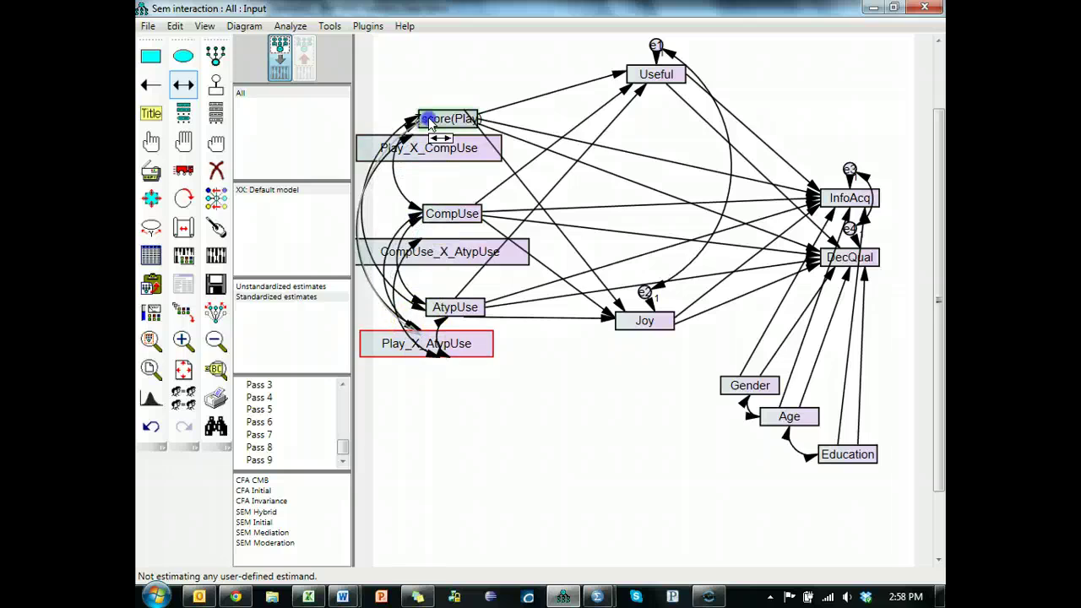
left_click_drag(429, 121, 441, 305)
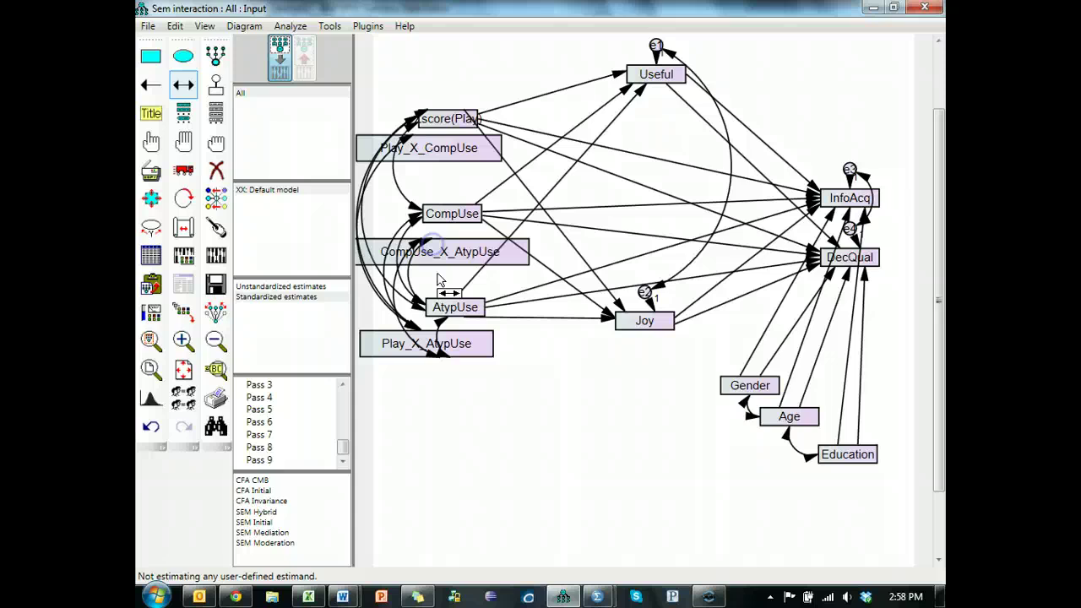
mouse_move(431, 272)
left_mouse_down()
mouse_move(437, 261)
mouse_move(416, 212)
mouse_move(434, 149)
mouse_move(442, 212)
mouse_move(435, 116)
mouse_move(433, 247)
mouse_move(433, 222)
mouse_move(415, 211)
mouse_move(439, 219)
mouse_move(431, 162)
left_mouse_up()
left_click_drag(429, 120, 398, 212)
Step: Touch up the arrows around Play_X_CompUse, Zscore(Play) and CompUse
left_click(216, 226)
left_click(183, 141)
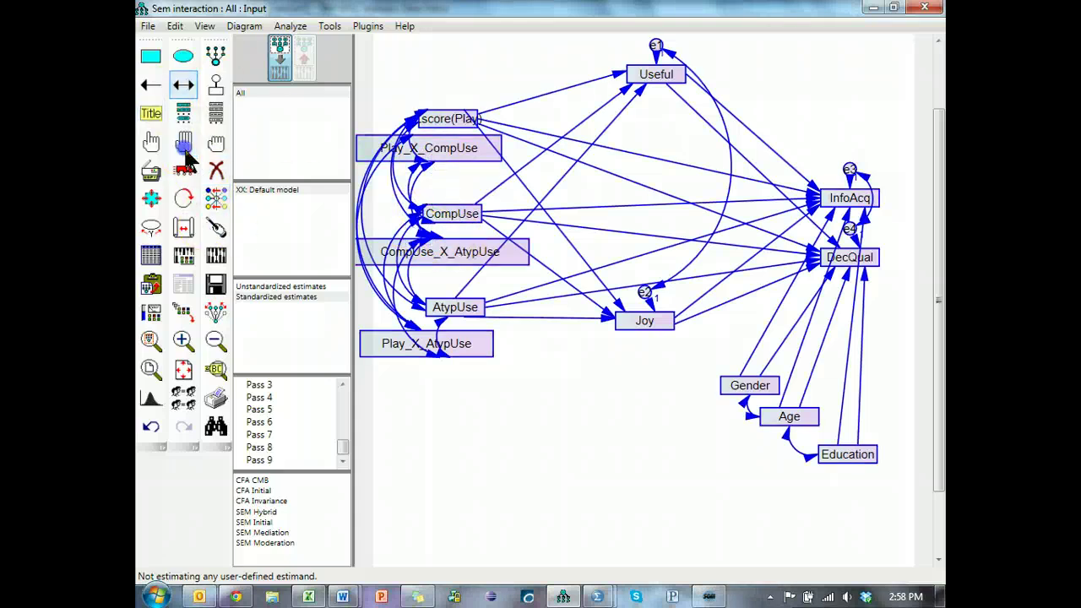
left_click(215, 224)
left_click(441, 159)
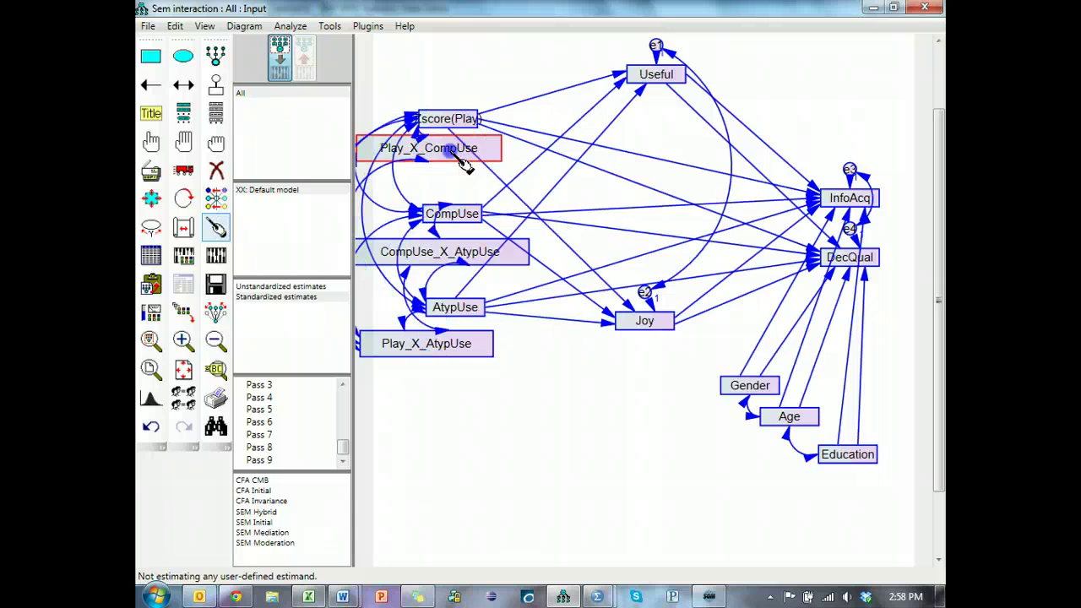
left_click(217, 235)
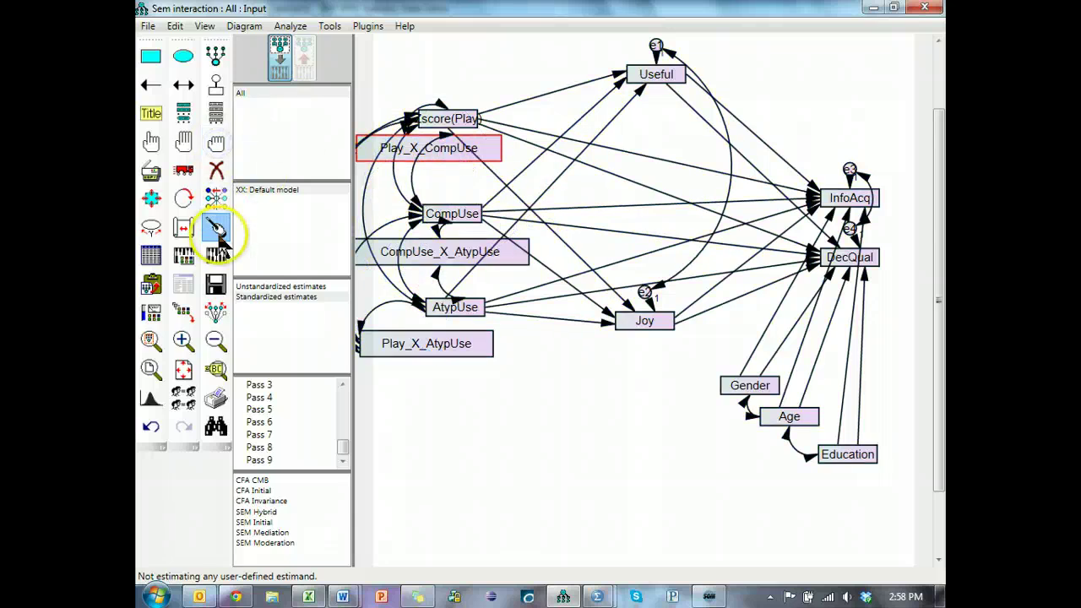
left_click(433, 157)
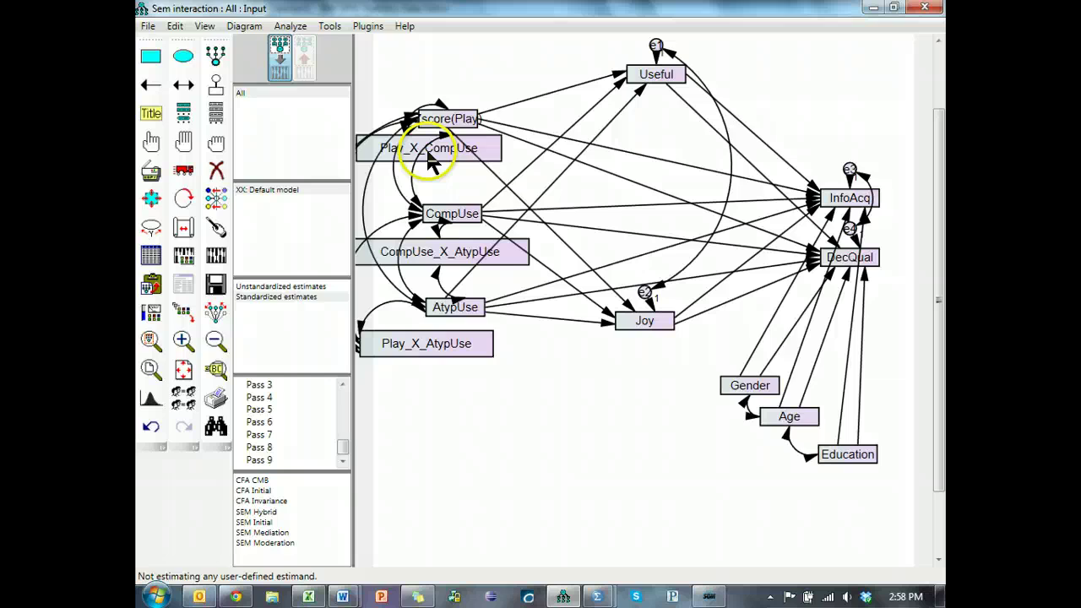
left_click(437, 121)
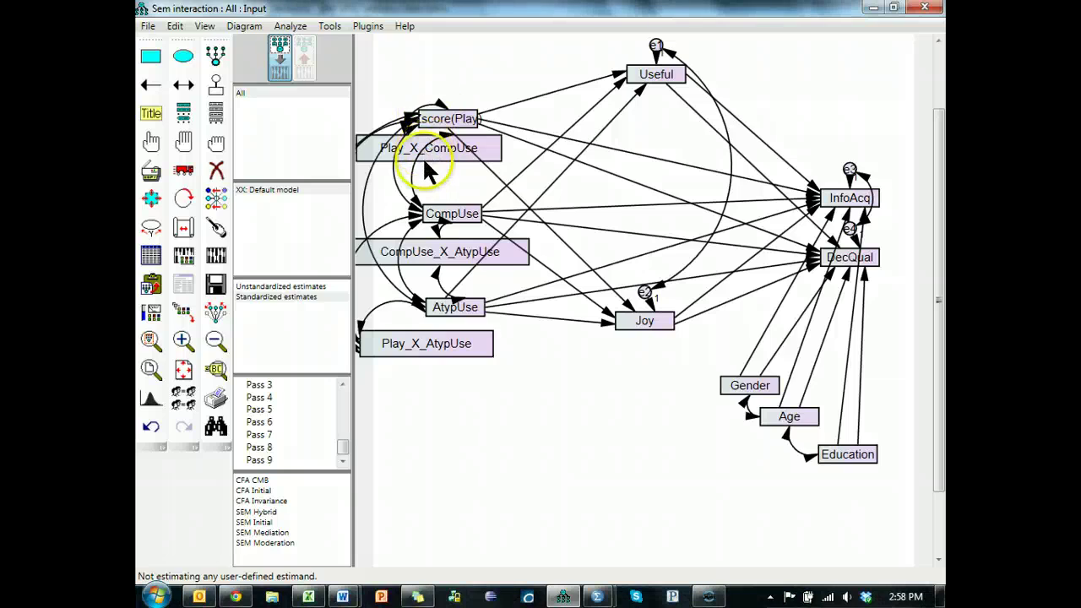
left_click(452, 213)
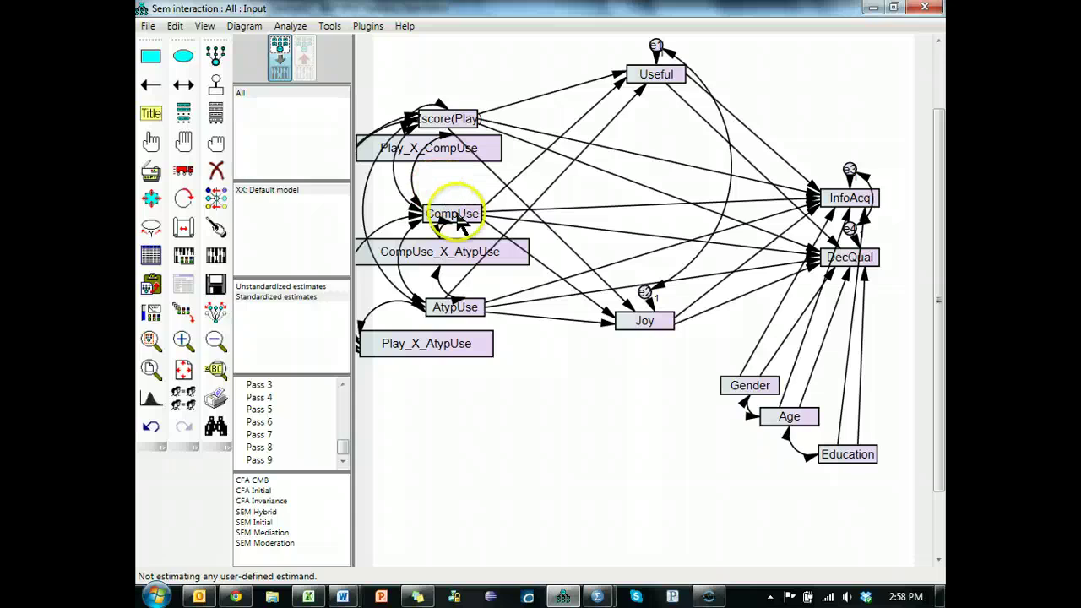
Step: Add covariances from Play_X_CompUse to AtypUse and CompUse
left_click(183, 85)
left_click_drag(454, 306, 404, 135)
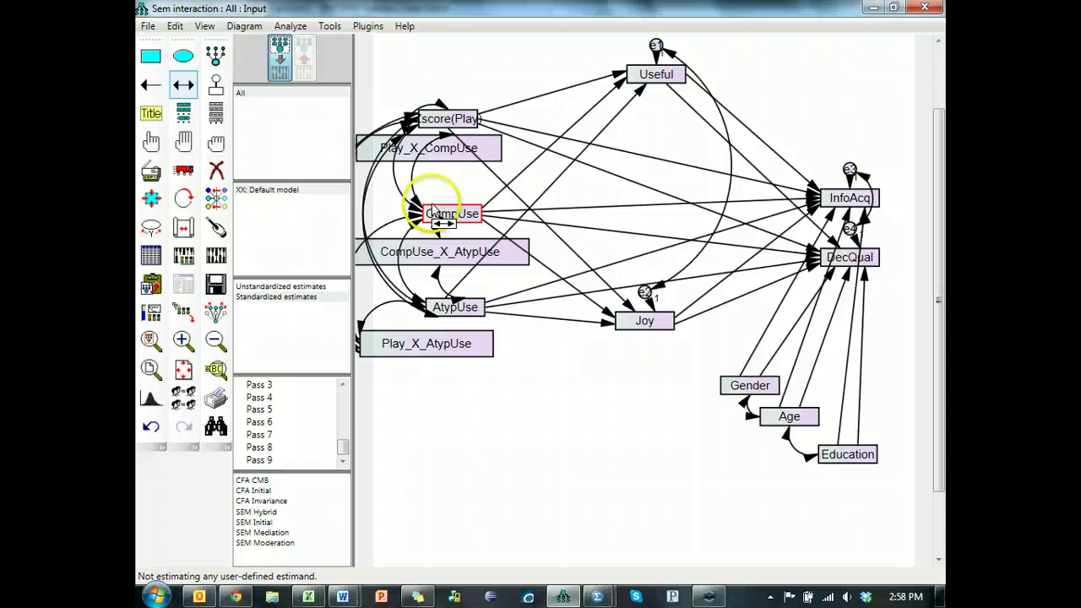
left_click_drag(431, 211, 428, 251)
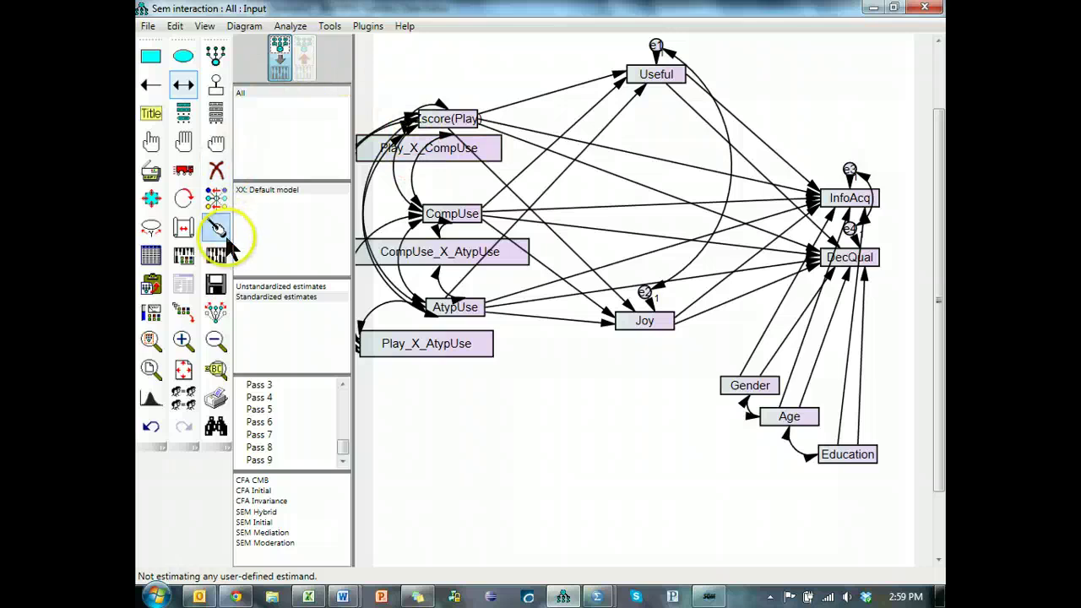
left_click(215, 255)
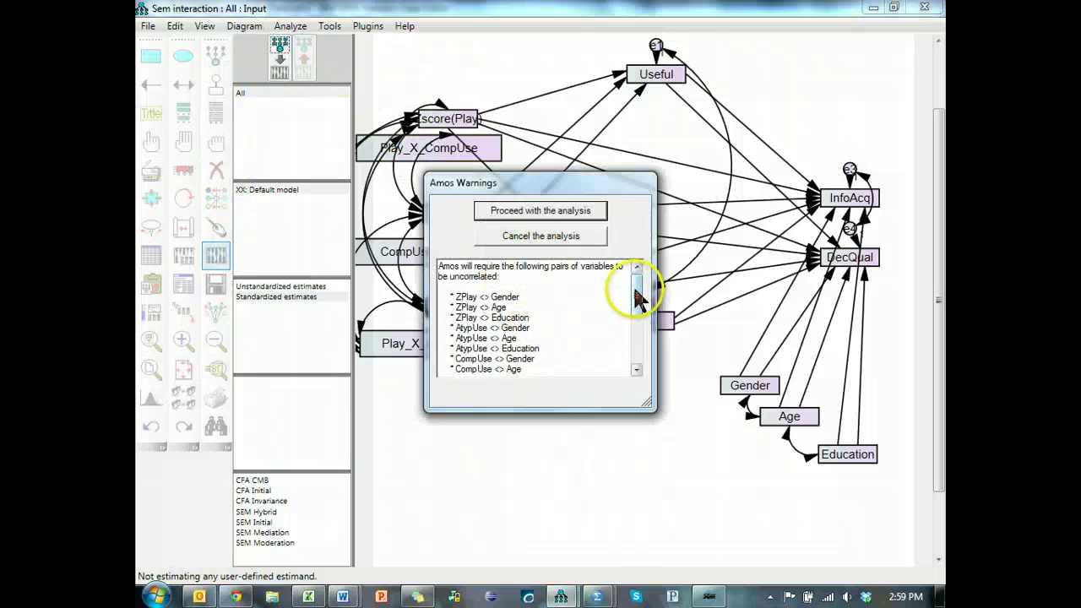
left_click_drag(637, 311, 637, 338)
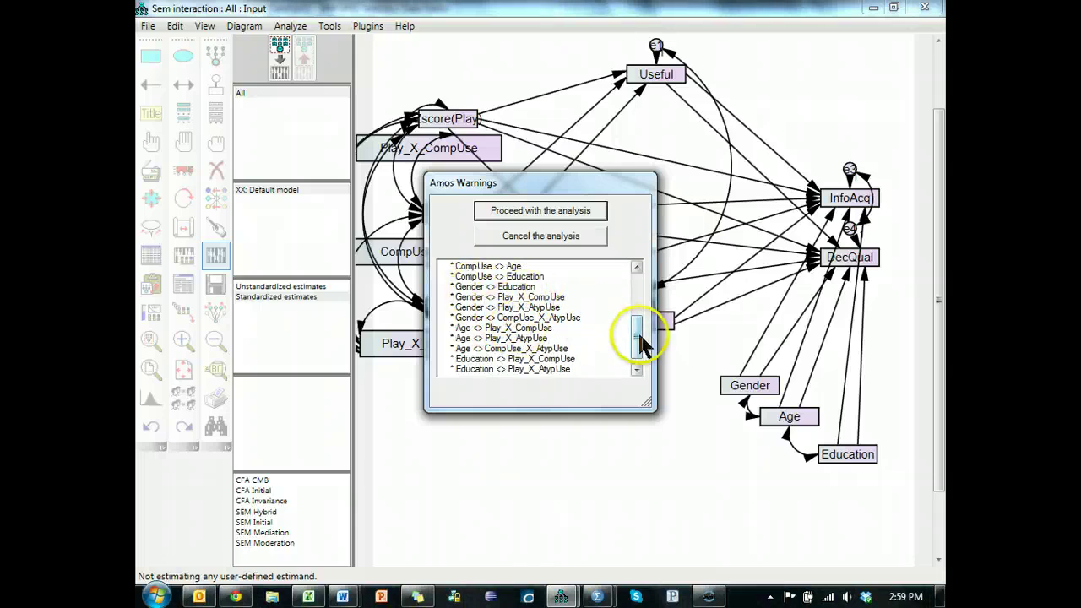
left_click(637, 370)
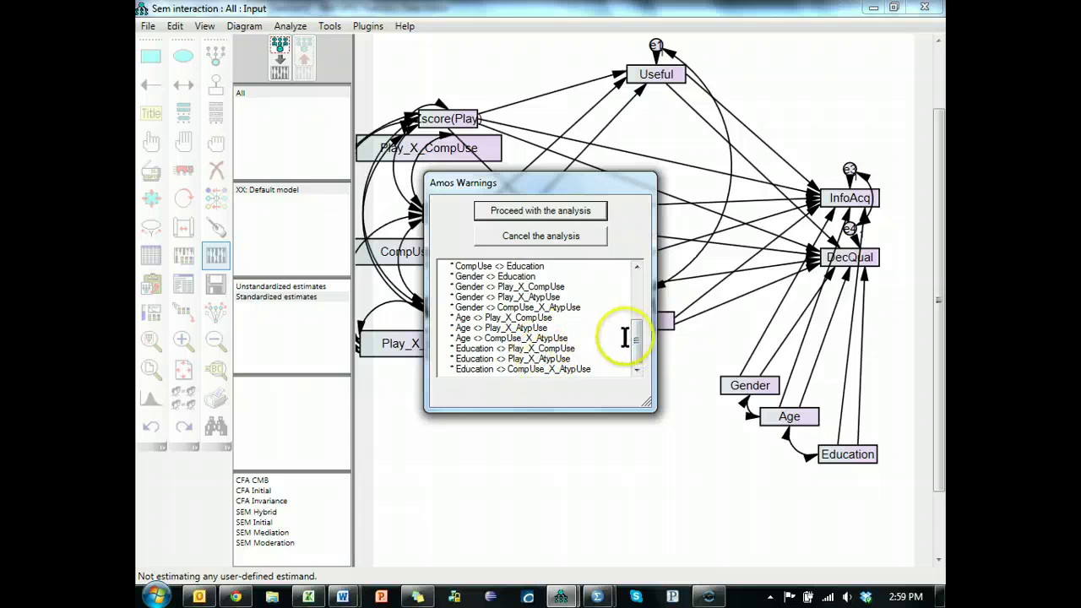
scroll(640, 338, "up", 1)
left_click_drag(639, 338, 644, 297)
left_click(537, 236)
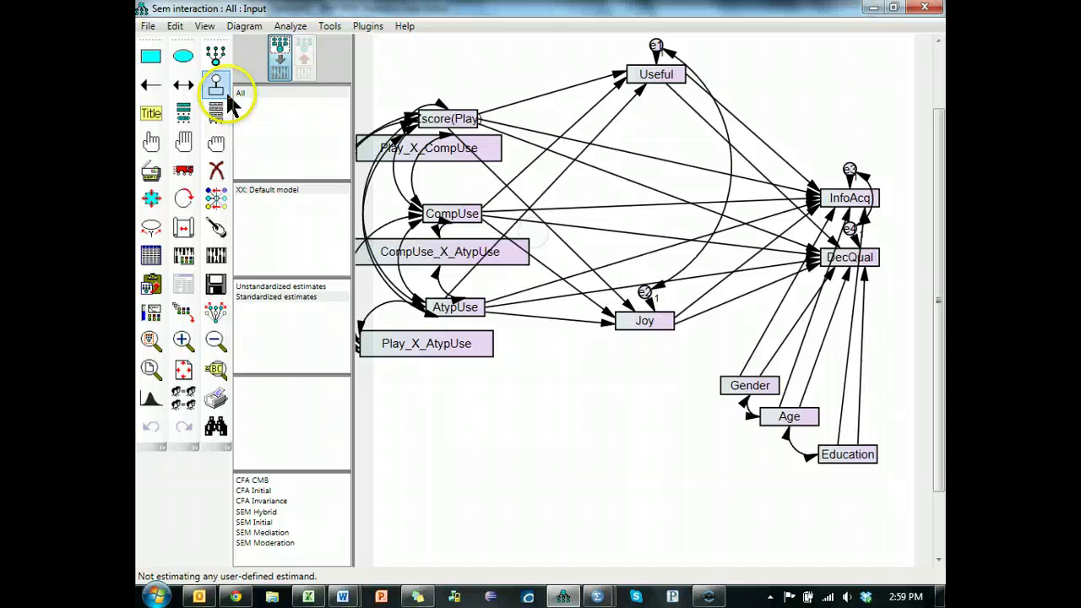
Step: Draw regression paths from Play_X_CompUse, CompUse_X_AtypUse and Play_X_AtypUse to Useful and Joy
left_click(150, 84)
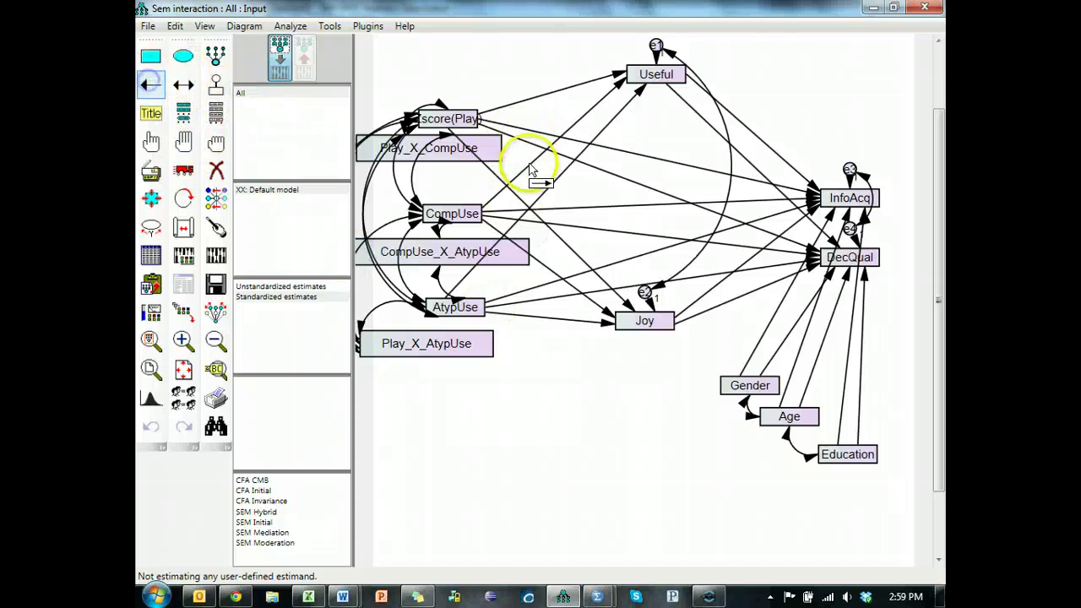
mouse_move(478, 150)
left_mouse_down()
mouse_move(584, 77)
mouse_move(652, 78)
left_mouse_up()
left_click_drag(491, 152, 635, 316)
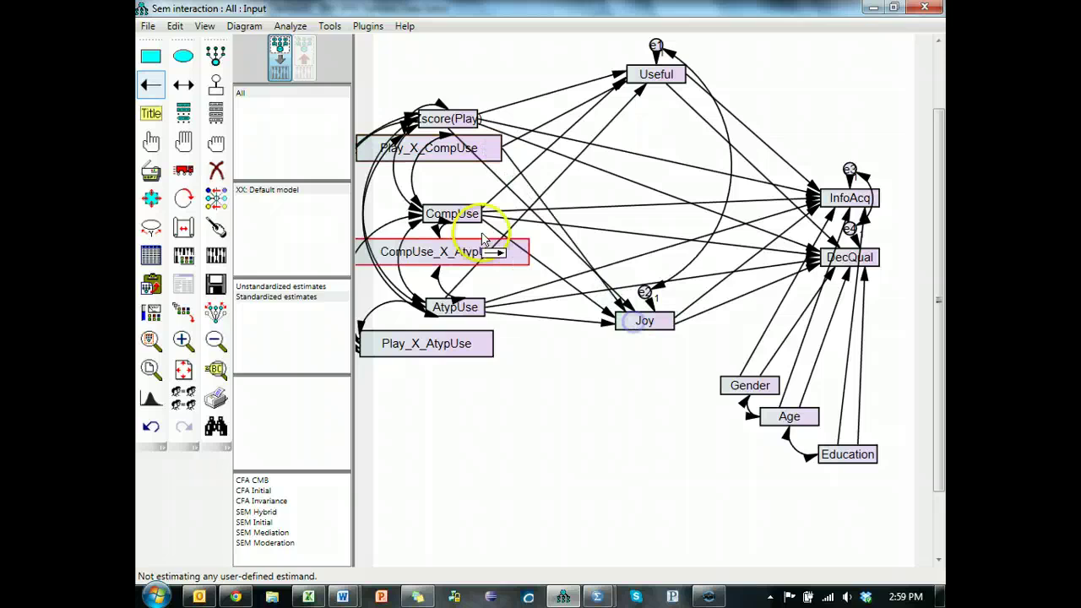
left_click_drag(632, 85, 632, 84)
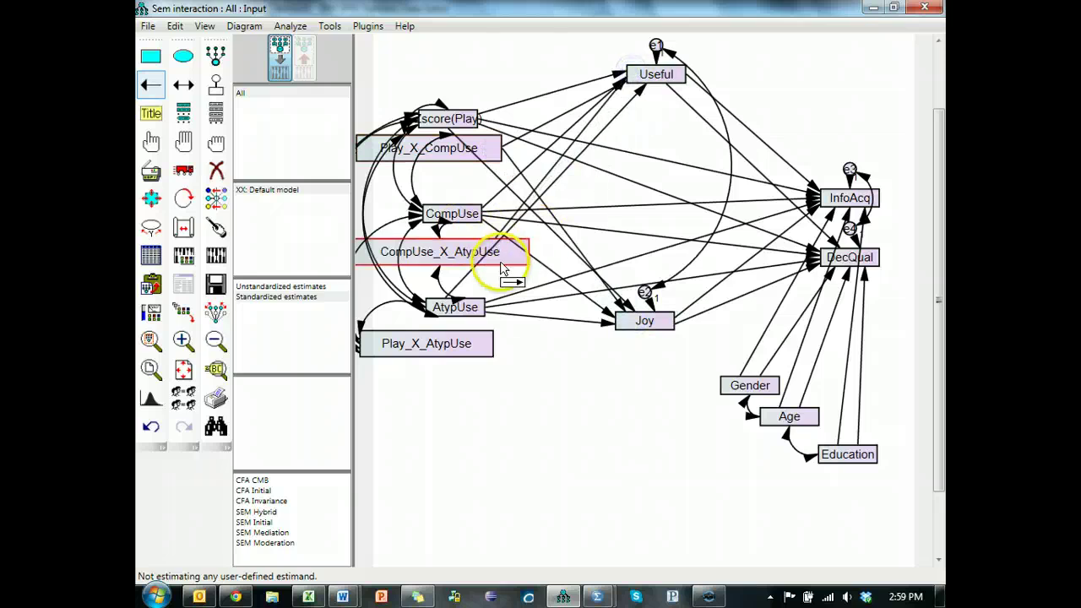
left_click_drag(511, 258, 638, 329)
left_click_drag(449, 116, 447, 212)
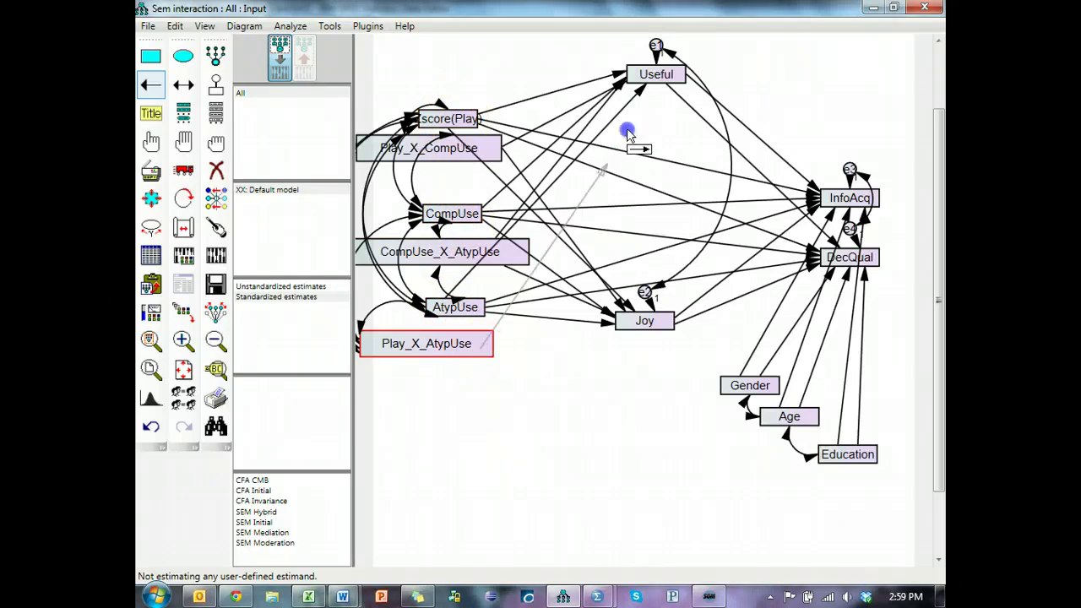
left_click_drag(628, 131, 644, 80)
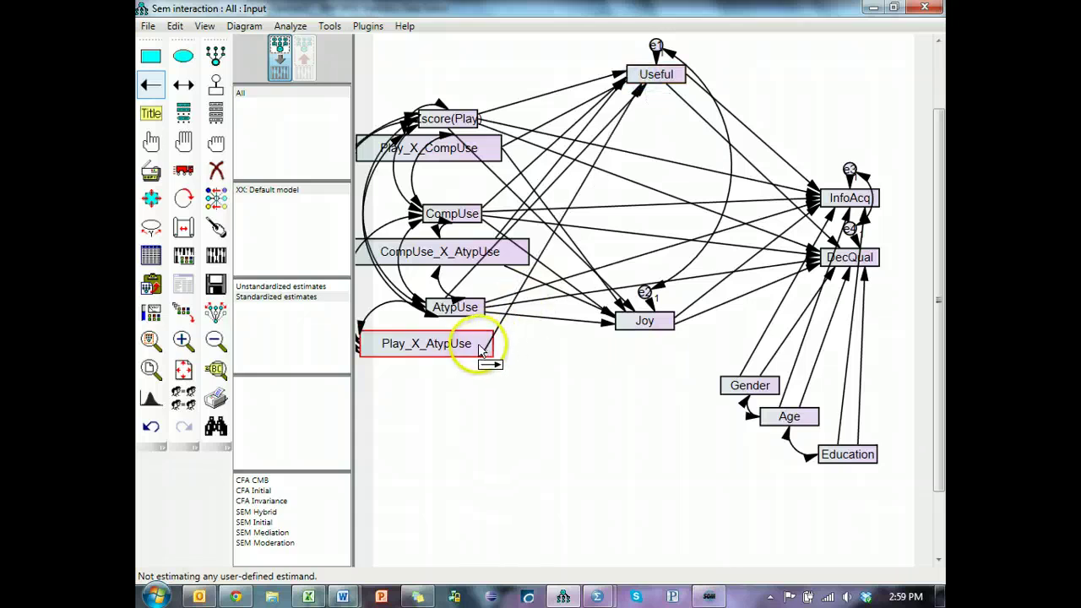
left_click_drag(483, 351, 629, 325)
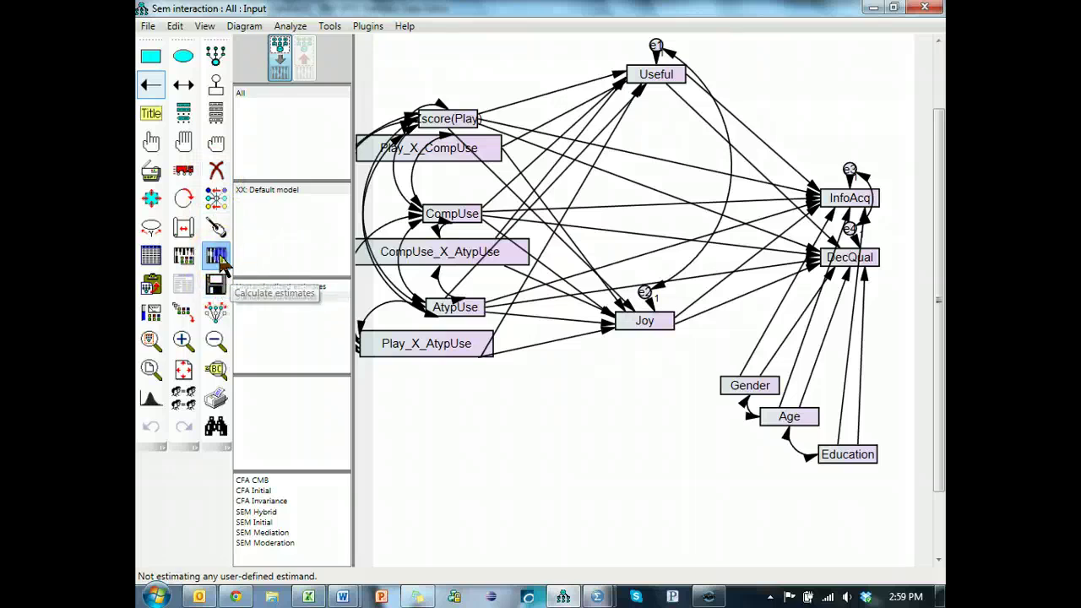
Step: Estimate the interaction model, show standardized estimates on the diagram, and view the text output
left_click(217, 256)
left_click(544, 212)
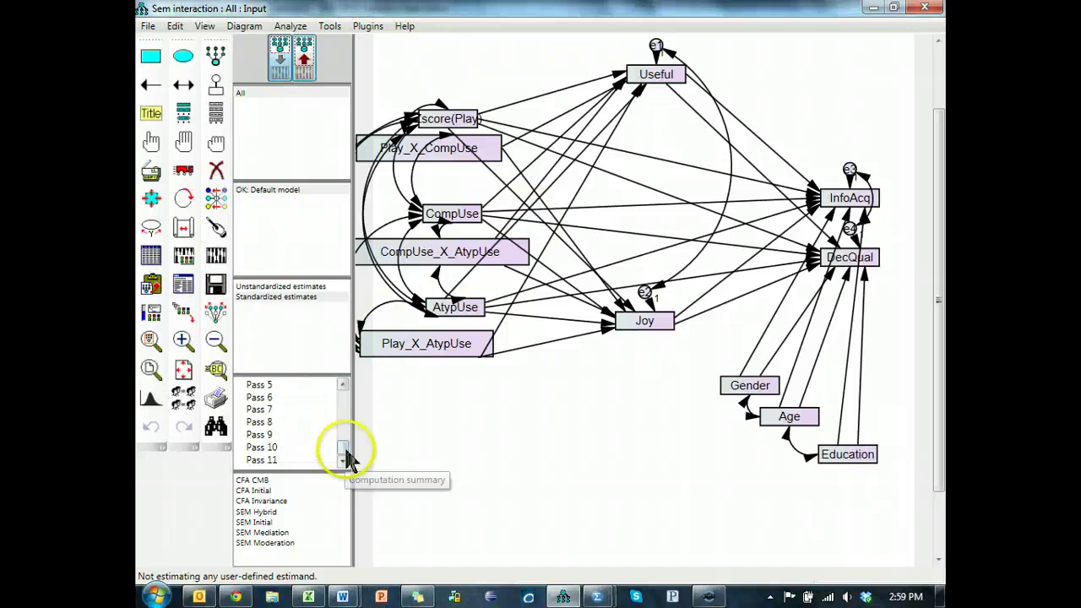
left_click(304, 72)
left_click(281, 298)
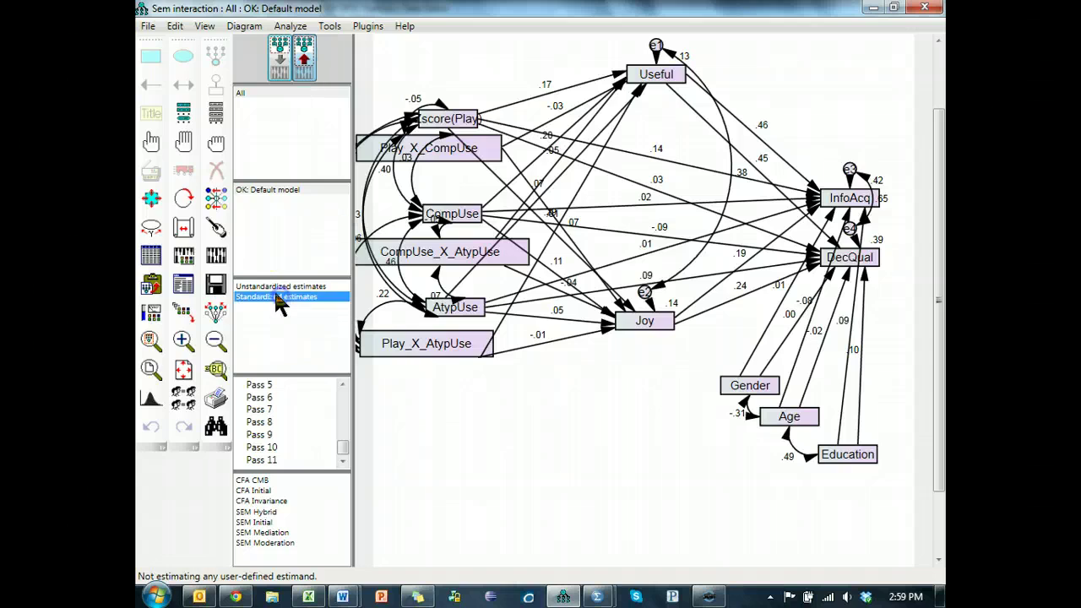
left_click(184, 287)
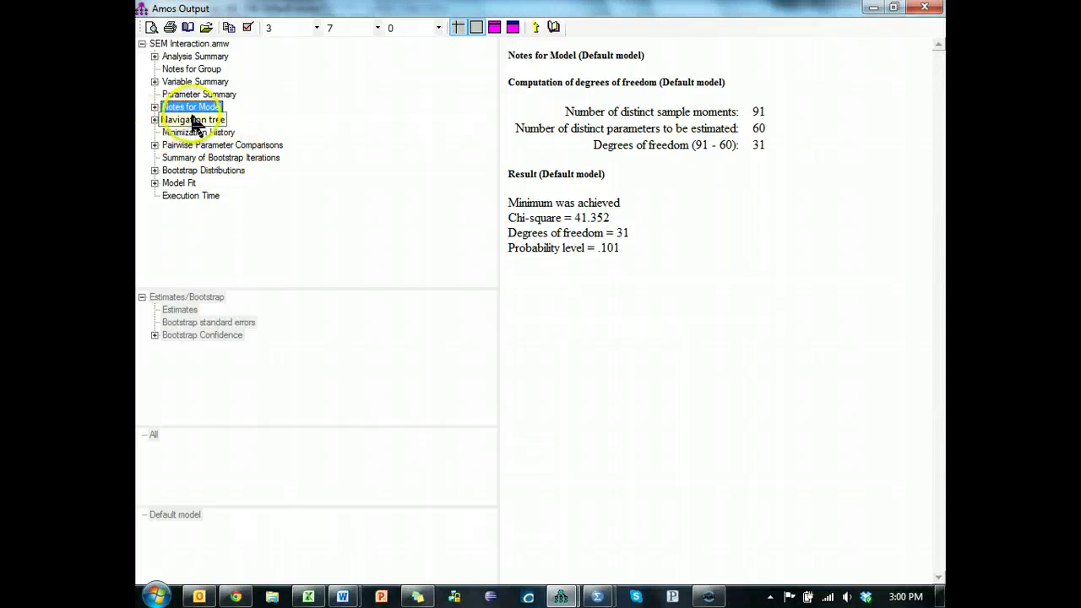
Step: Display the Regression Weights table to review the interaction-term paths to Useful and Joy
left_click(181, 120)
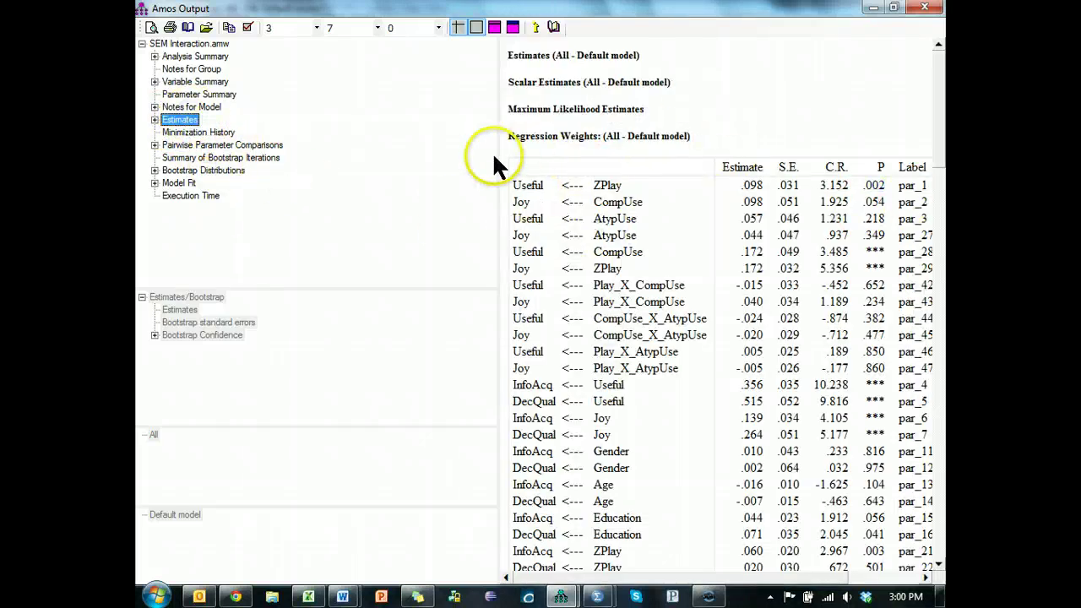
left_click_drag(495, 157, 317, 164)
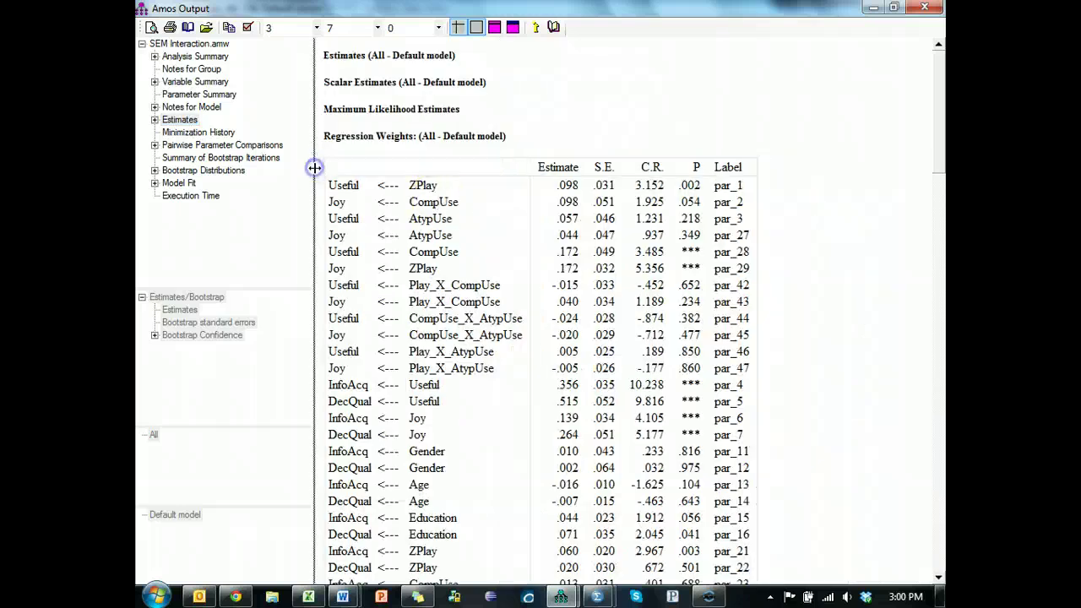
scroll(482, 278, "down", 1)
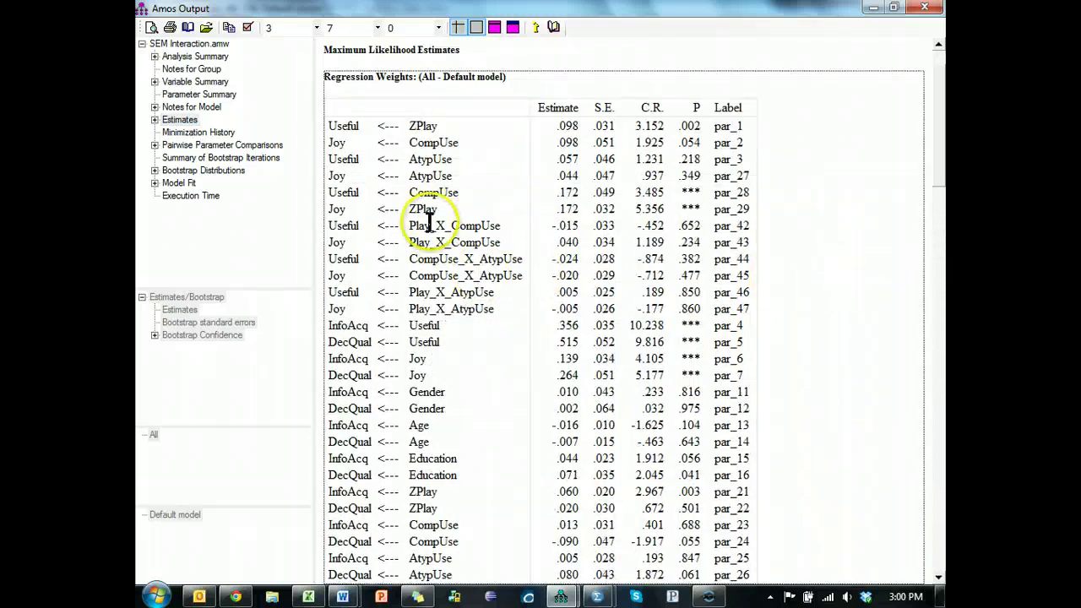
left_click_drag(410, 226, 754, 313)
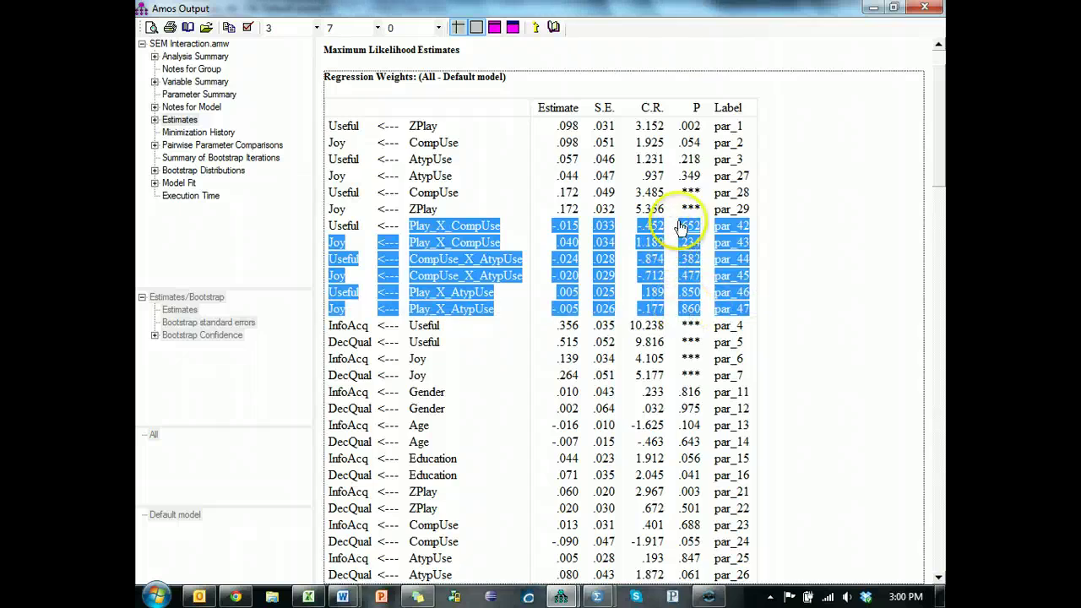
left_click(796, 292)
scroll(796, 292, "down", 3)
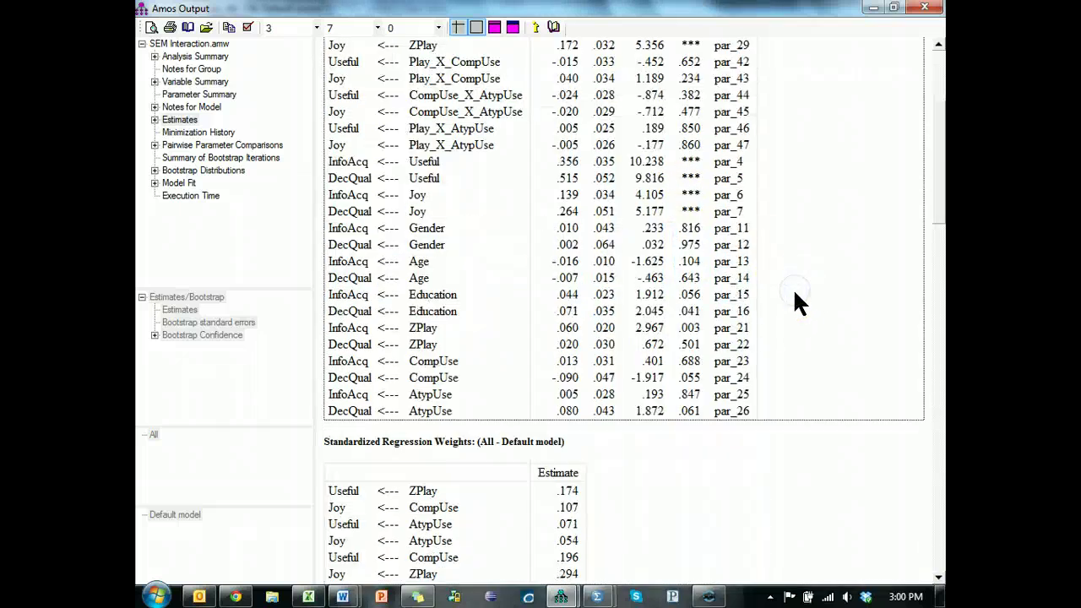
scroll(794, 291, "up", 3)
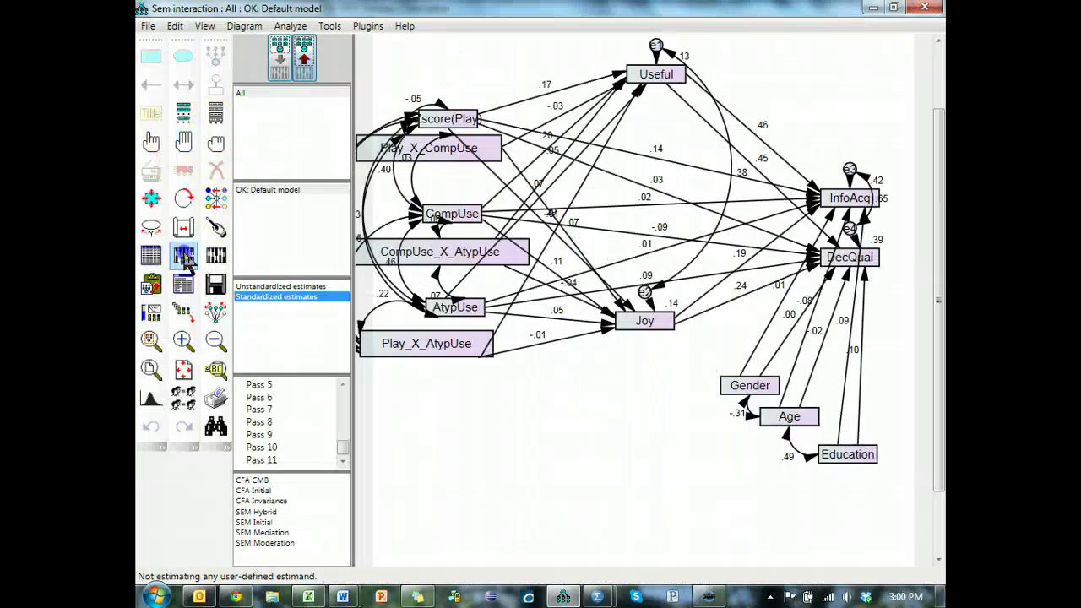
Step: In Analysis Properties output, turn off critical ratios for differences and turn on modification indices
left_click(186, 255)
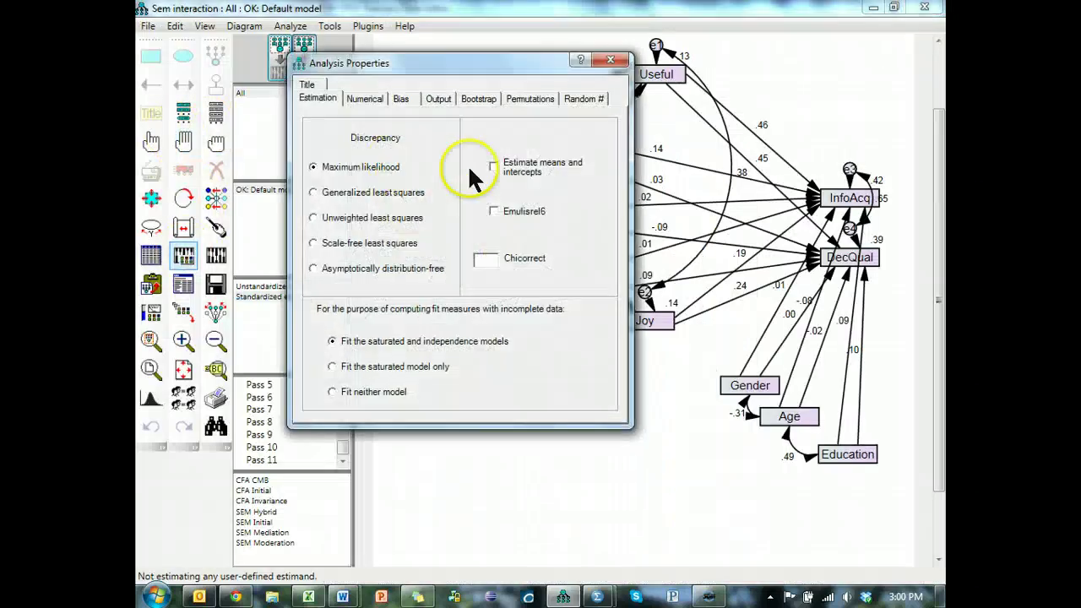
left_click(438, 99)
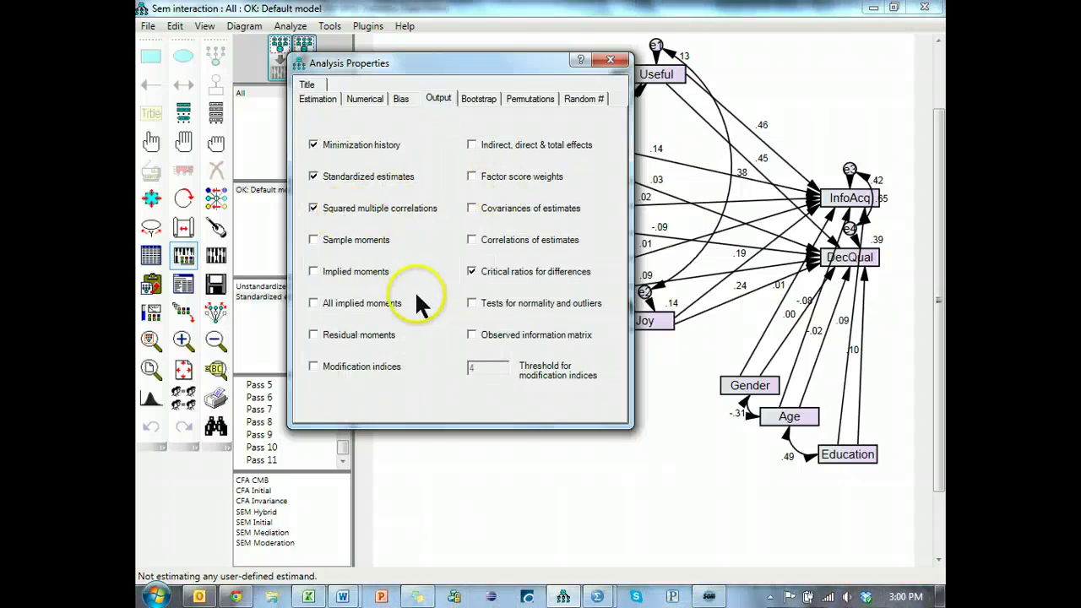
left_click(487, 271)
left_click(313, 367)
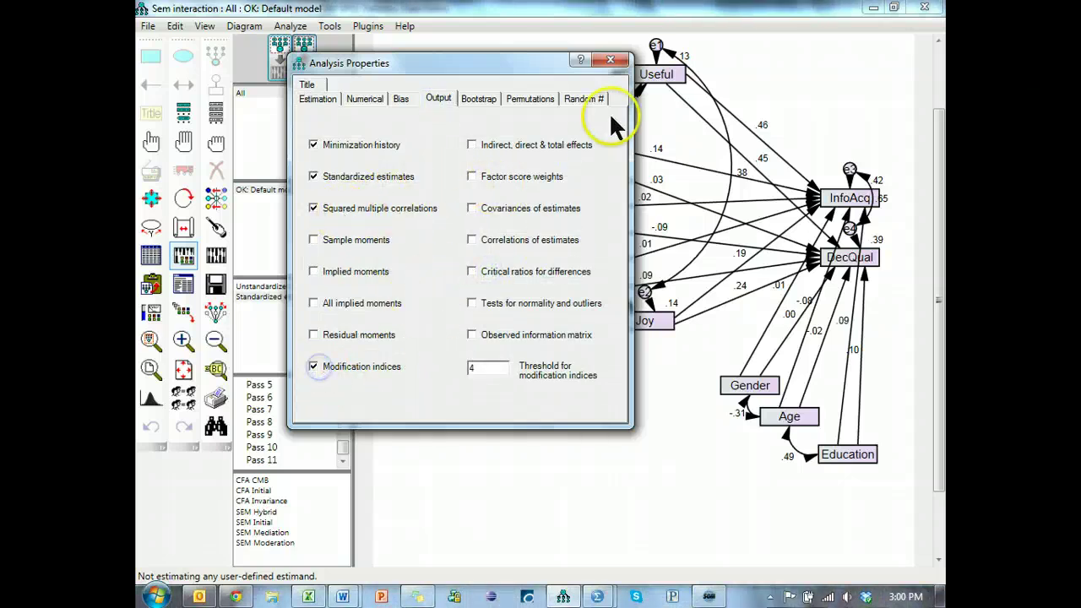
left_click(611, 62)
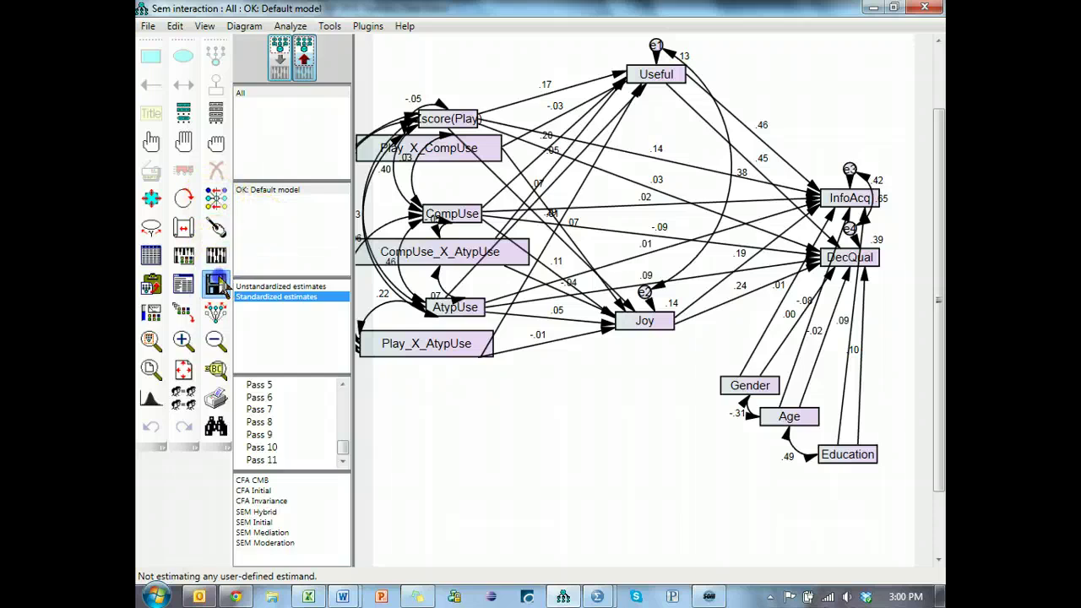
Step: Re-estimate the model and view the new text output
left_click(218, 255)
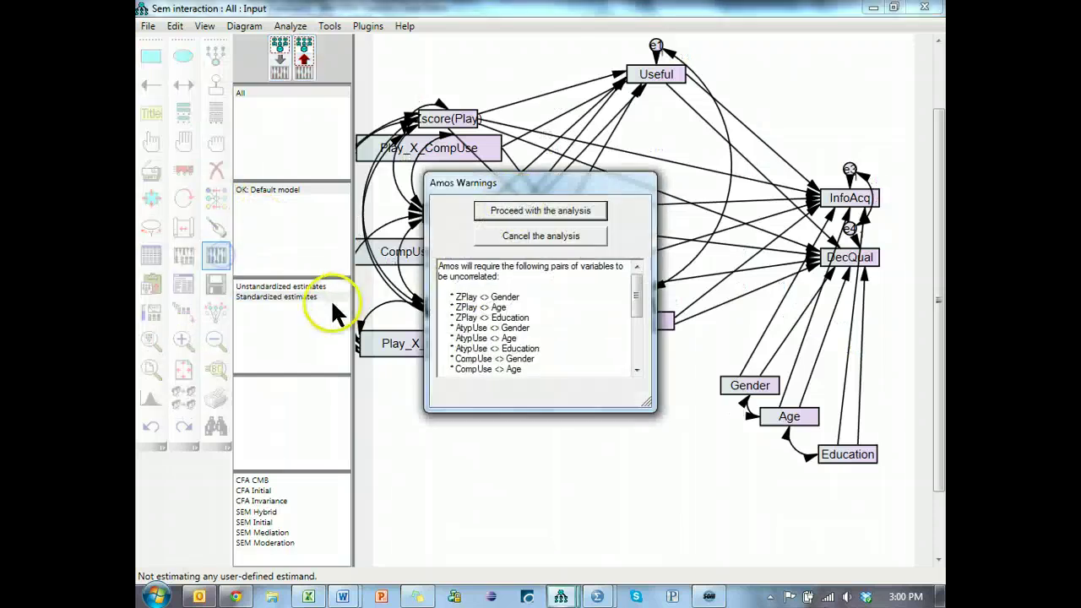
left_click(509, 212)
left_click(216, 285)
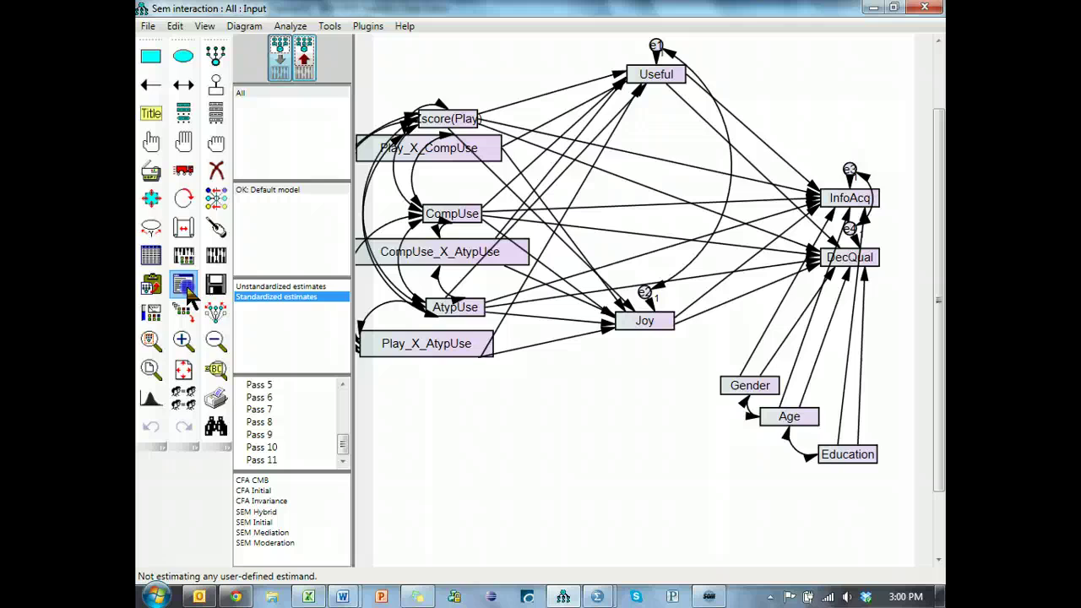
Step: Review the modification indices and regression weights, then bring up the Excel 2 way interactions sheet
left_click(174, 133)
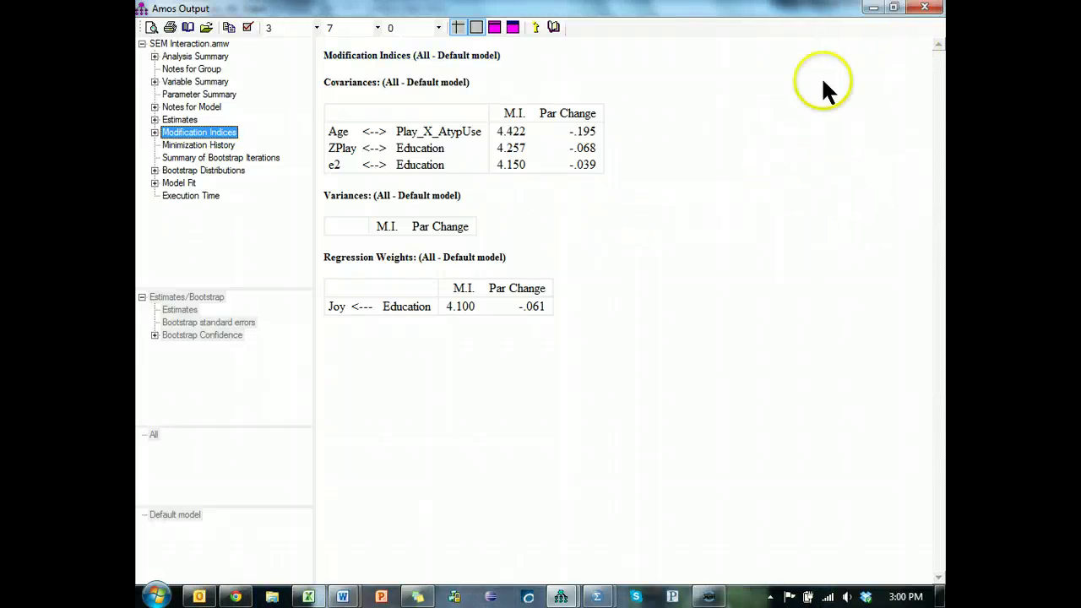
left_click(173, 119)
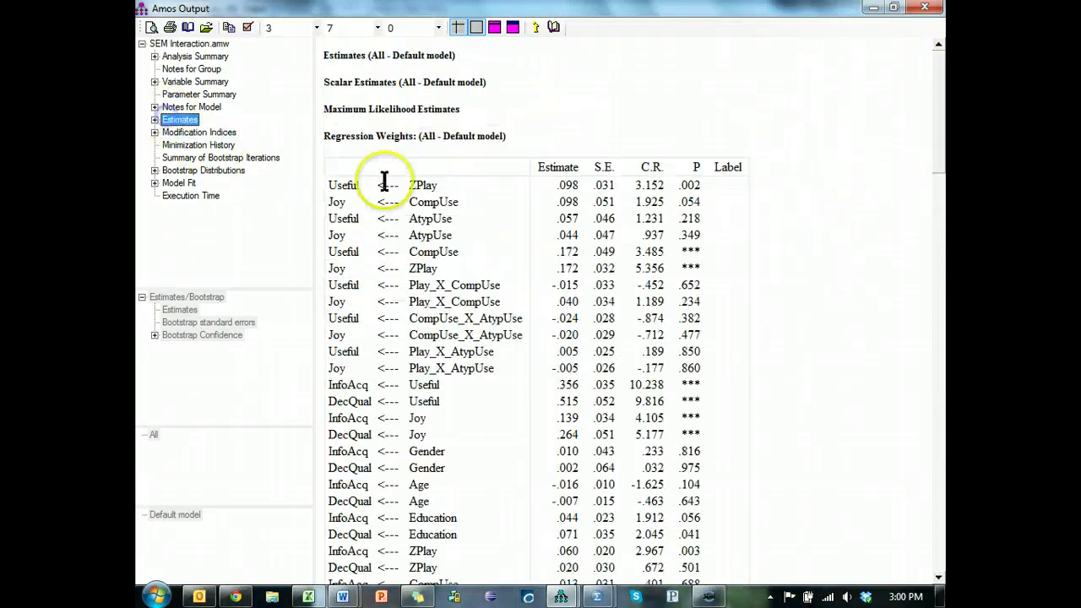
left_click(732, 227)
scroll(801, 230, "down", 4)
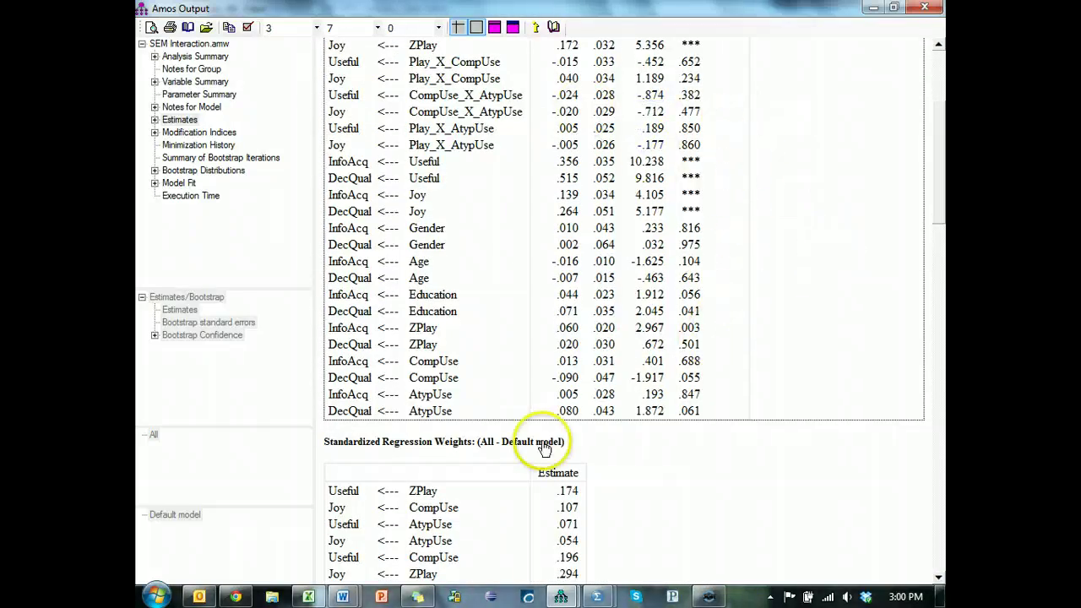
left_click(308, 597)
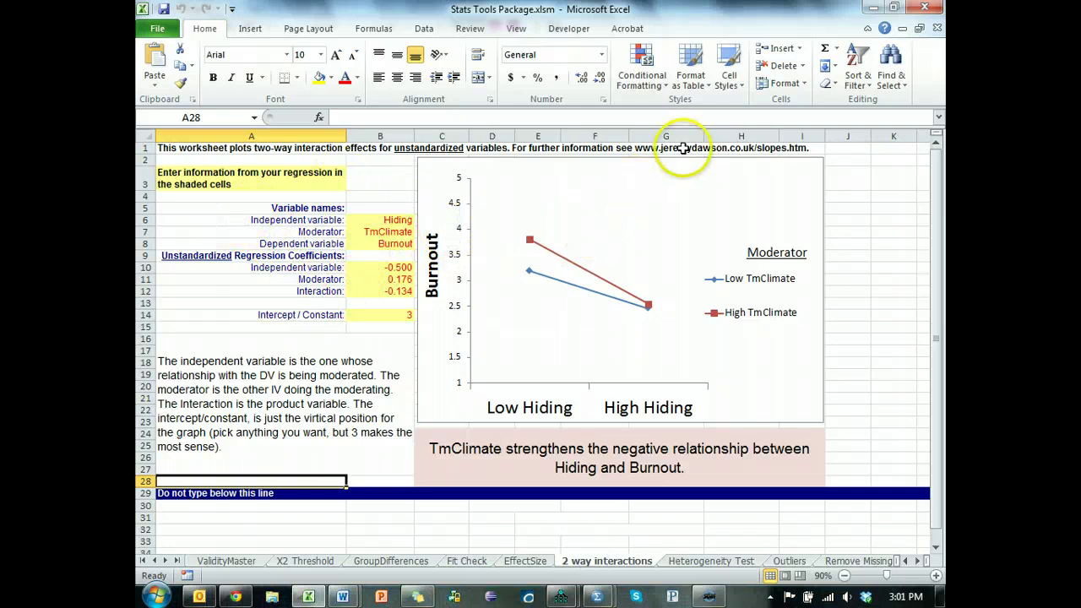
Step: Enter Play in B6, AtypUse in B7 and Joy in B8 as the variable names
left_click(398, 220)
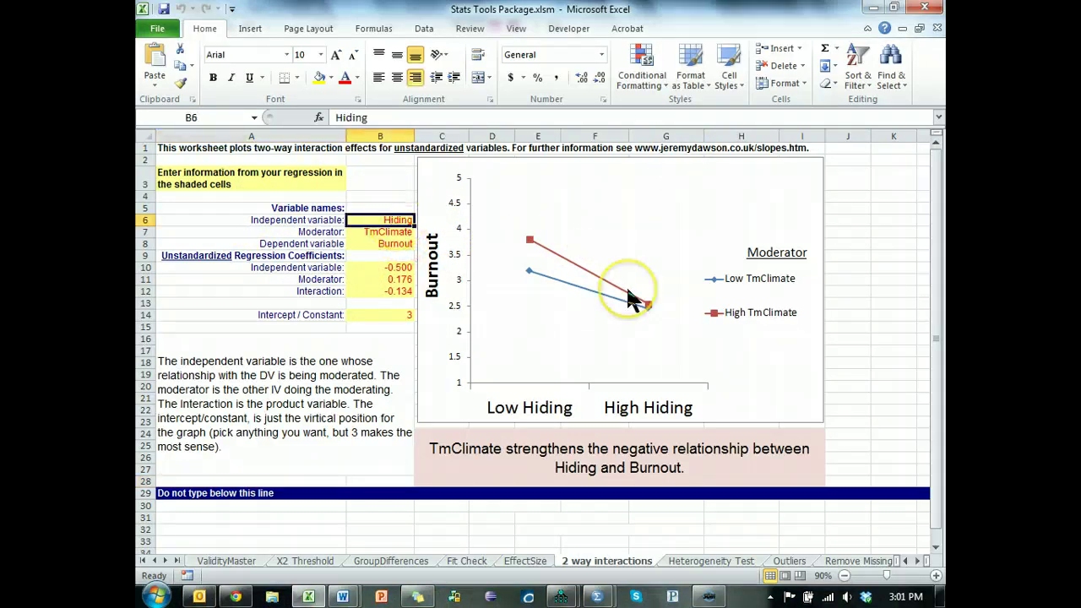
mouse_move(631, 298)
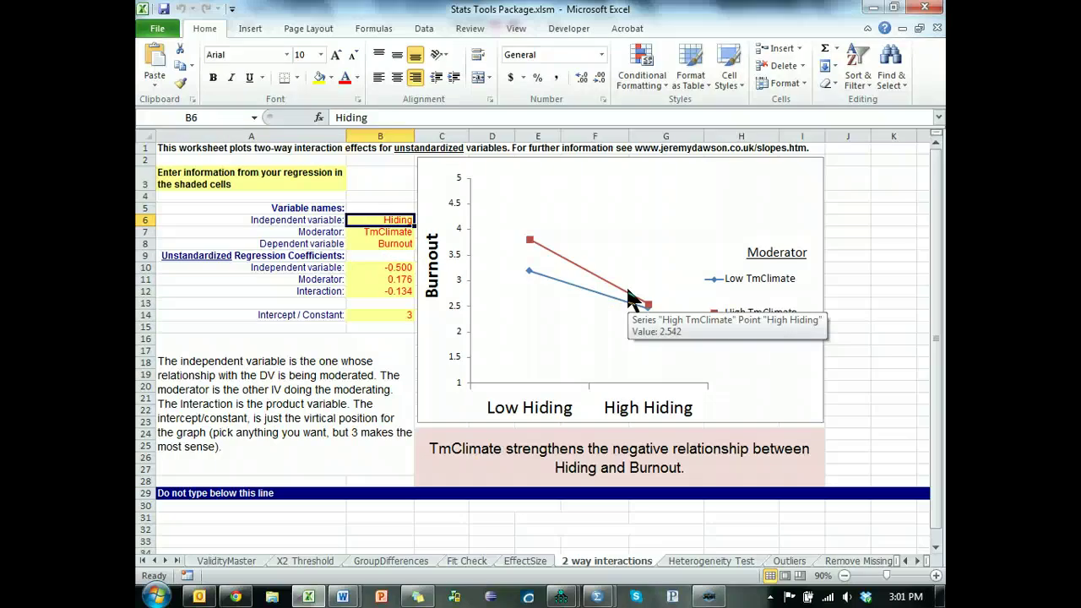
type("Play")
key("BackSpace")
key("BackSpace")
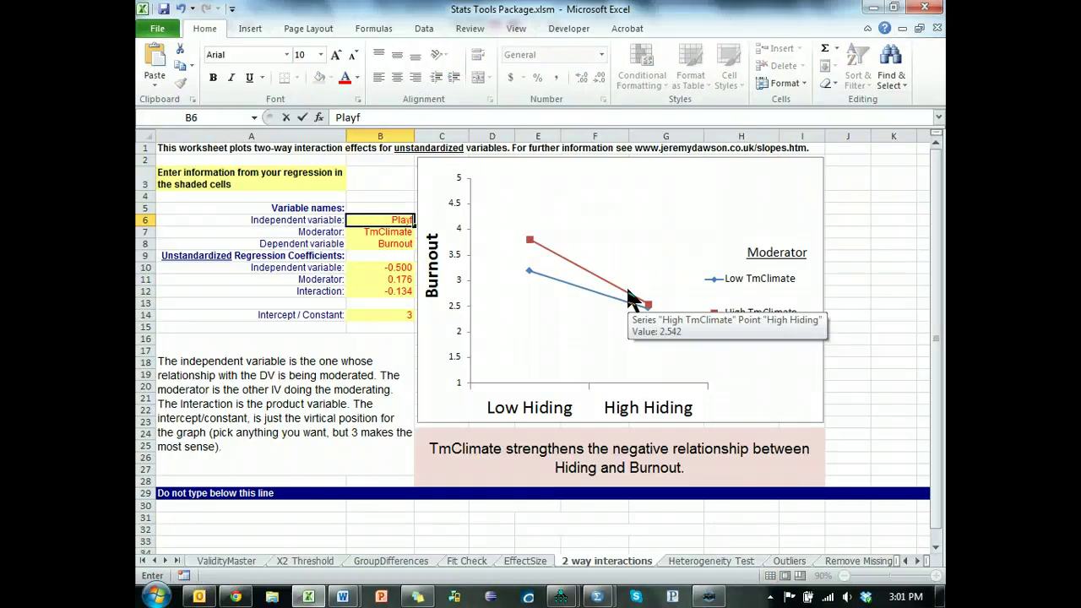
key("Return")
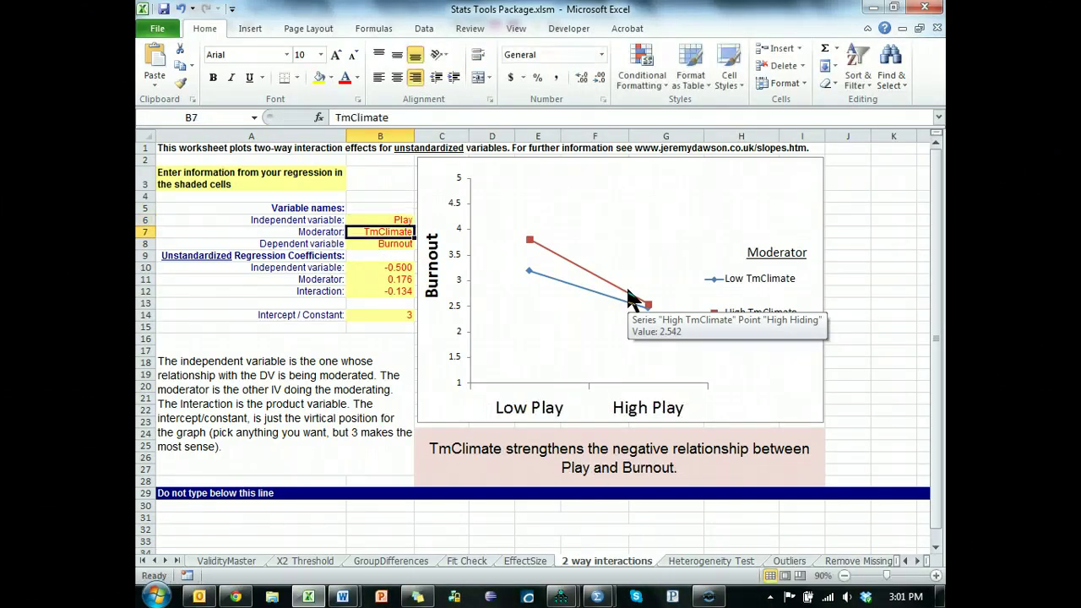
type("Atyp")
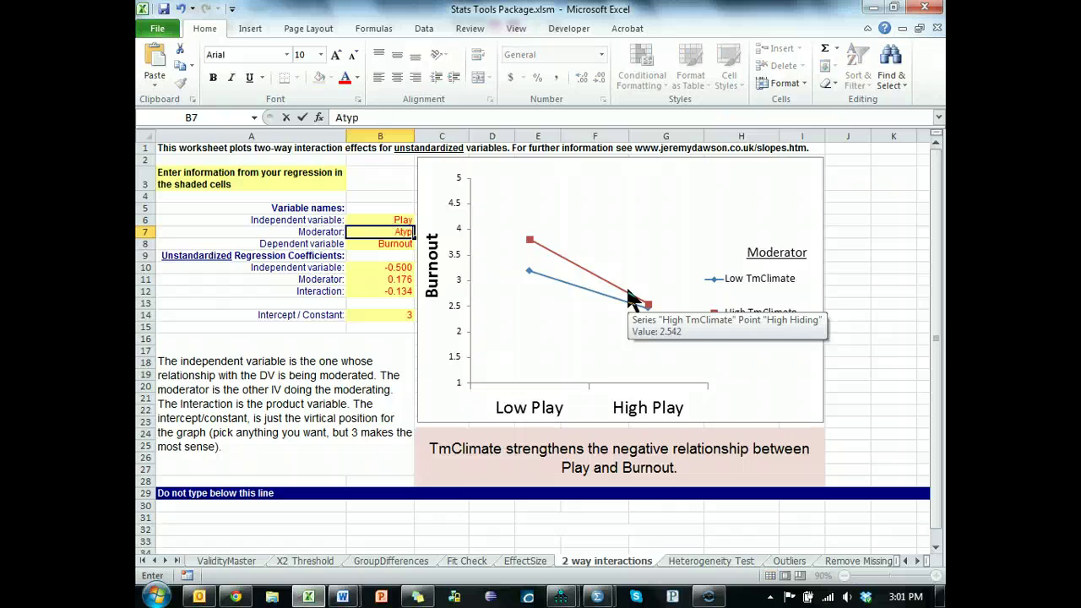
type("Use")
key("Return")
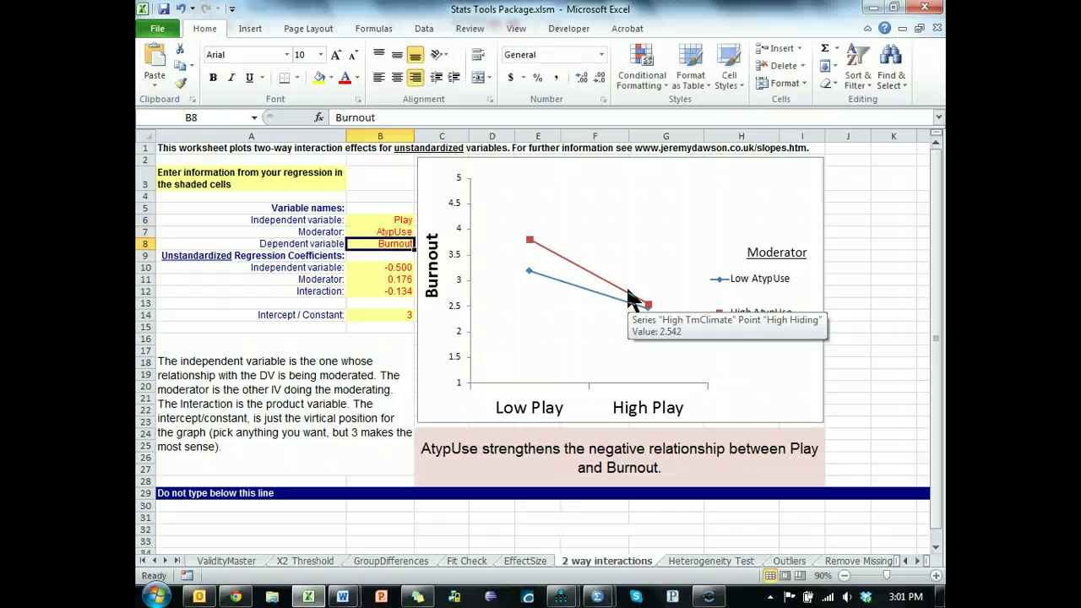
type("Joy")
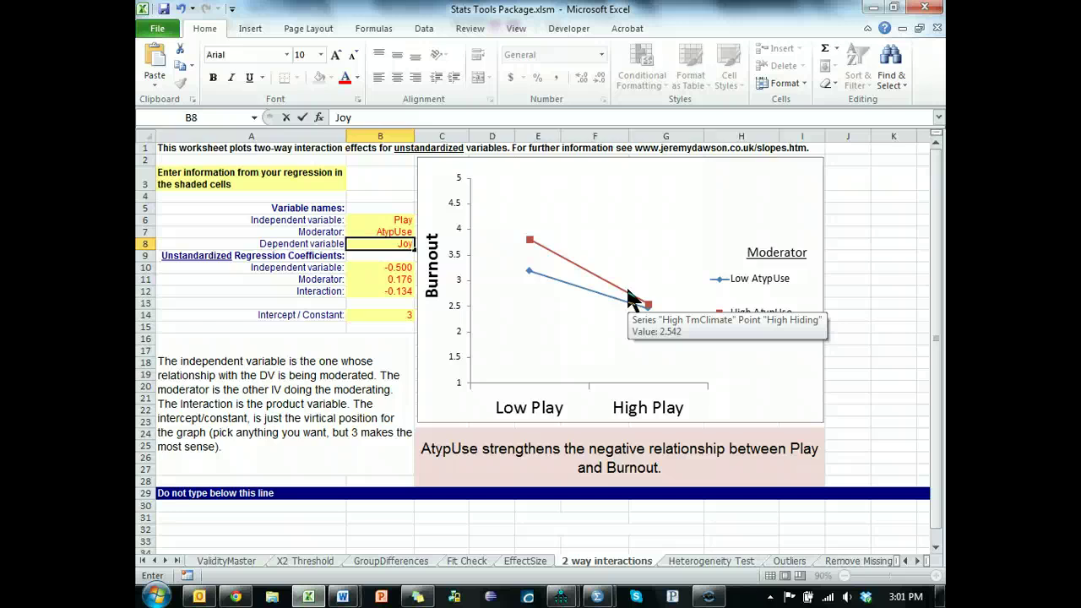
key("Return")
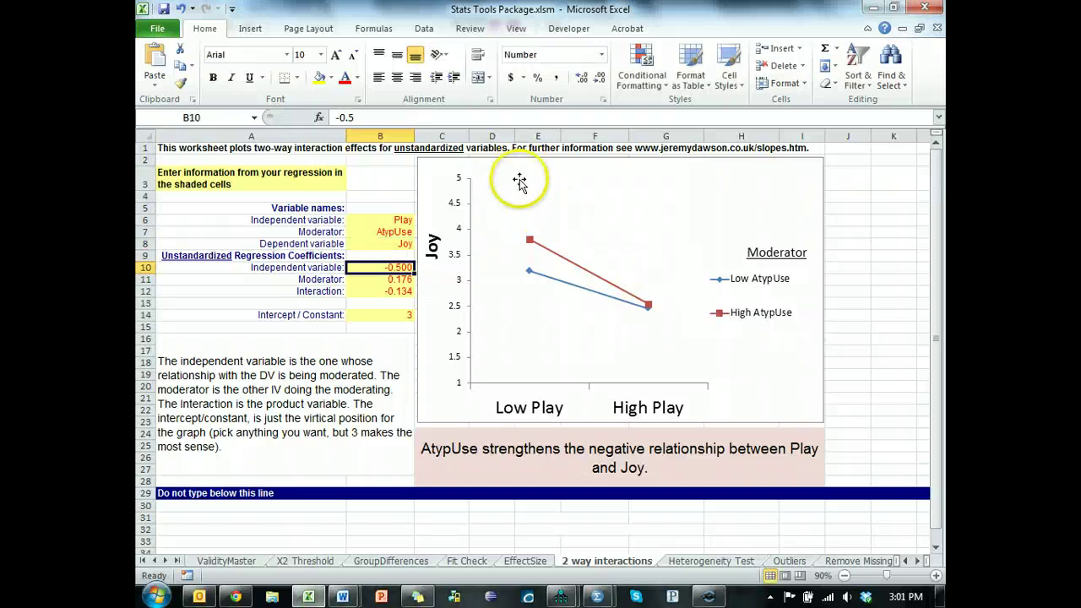
Step: Snap Excel left and Amos Output right, widening the output table
key("alt+Tab")
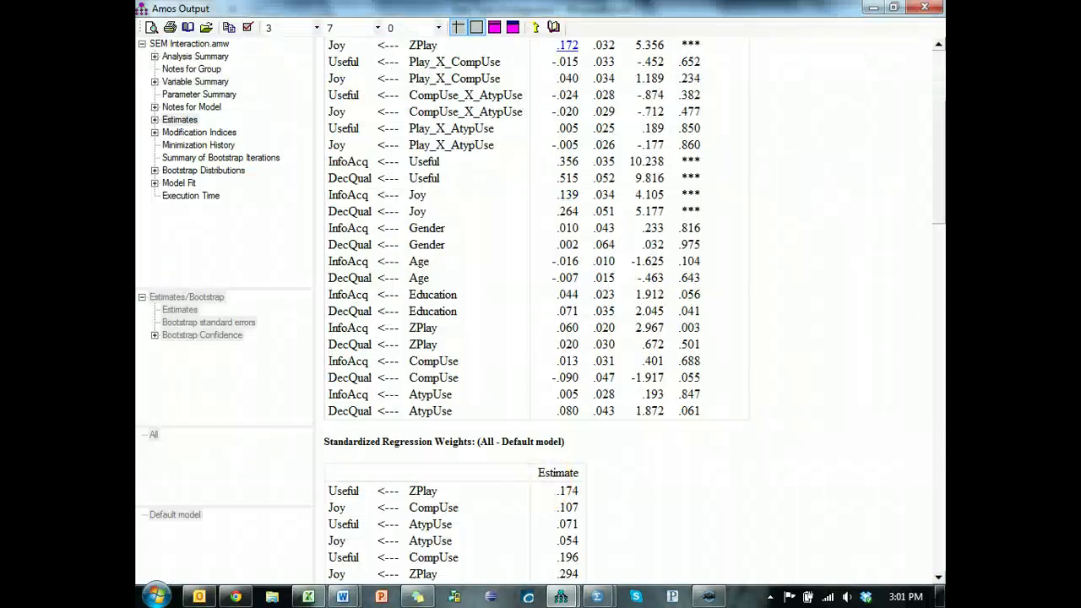
key("super+Right")
left_click(541, 34)
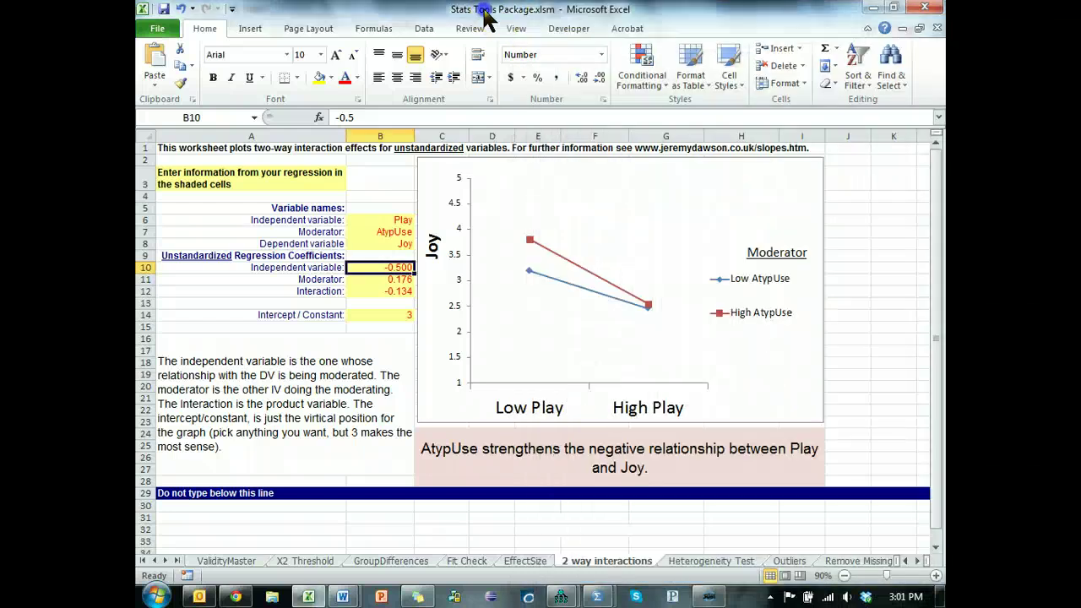
key("super+Left")
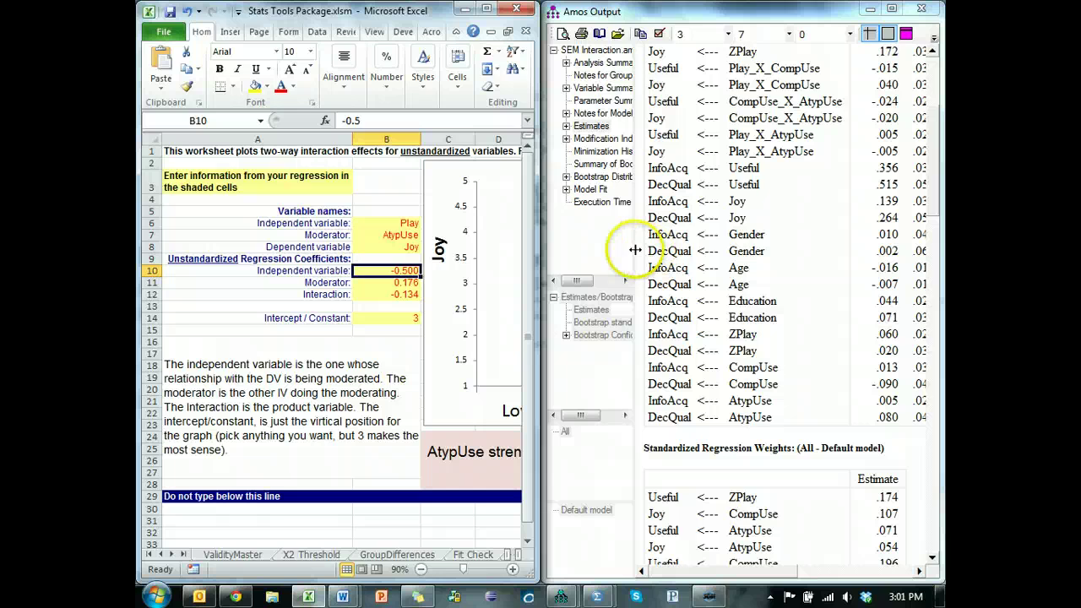
left_click_drag(635, 250, 576, 269)
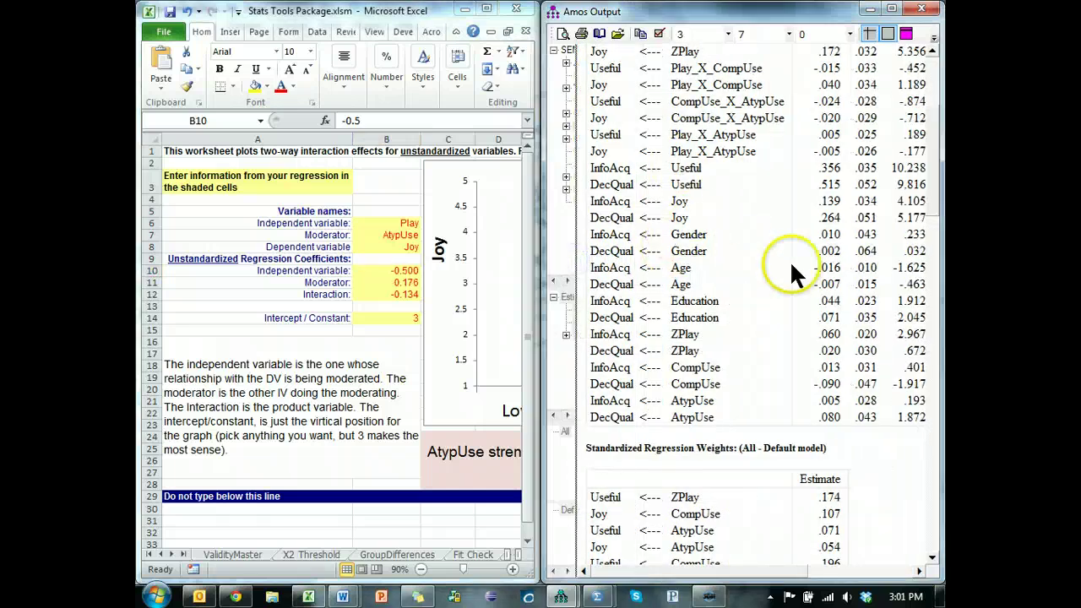
left_click_drag(935, 207, 936, 180)
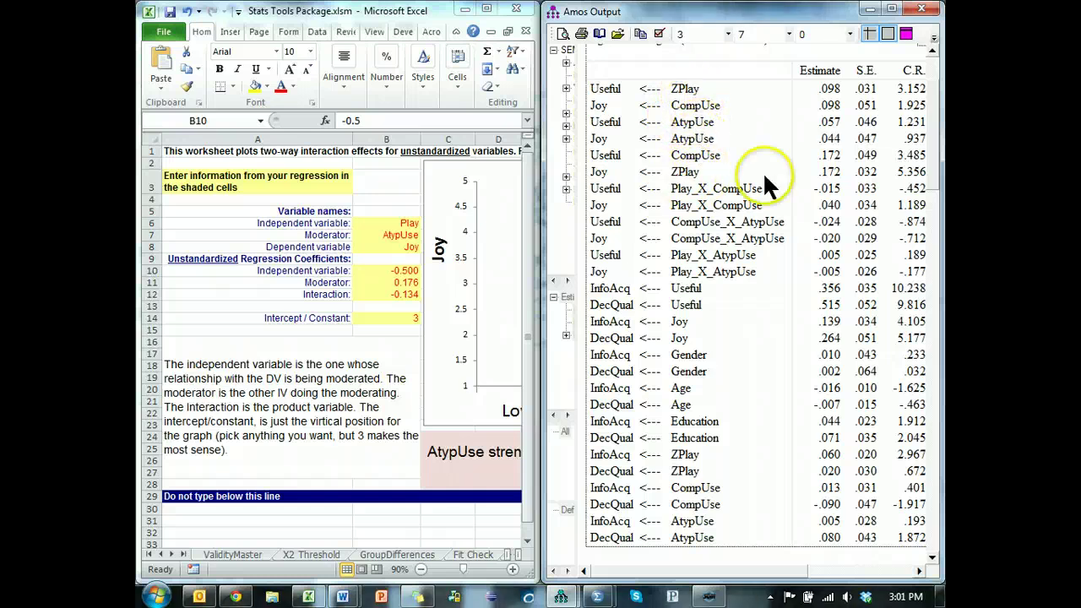
Step: Enter coefficients 0.172, 0.044 and -0.005 into B10:B12
left_click(402, 271)
type(".172")
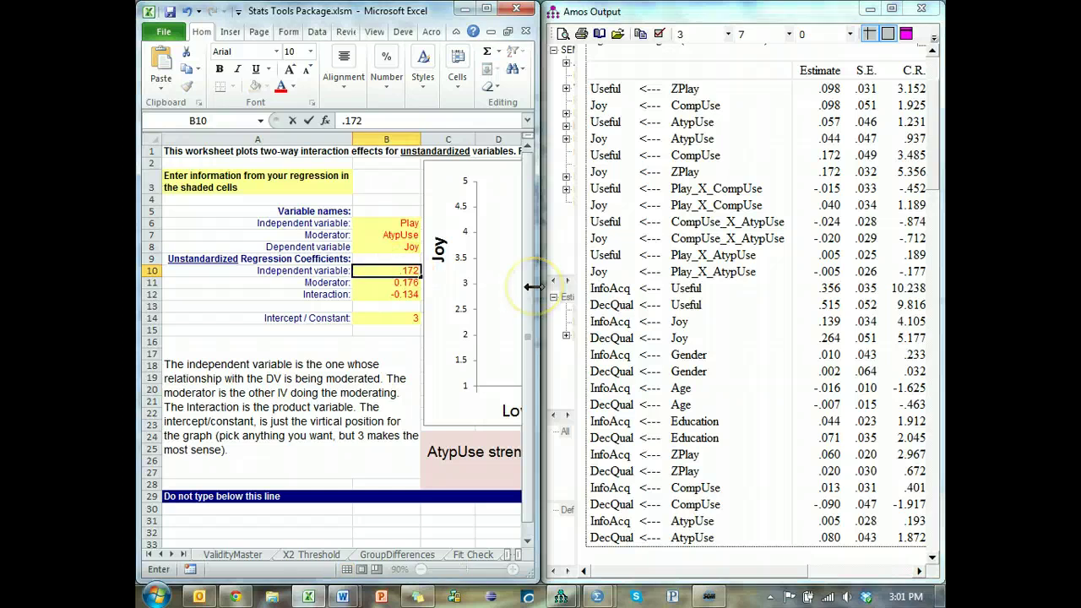
key("Return")
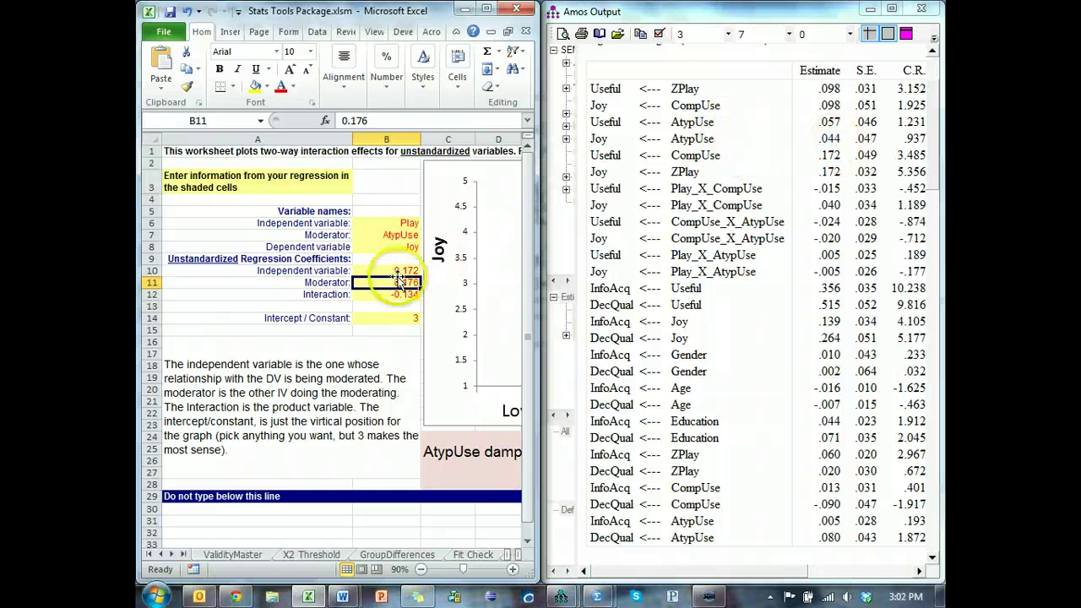
type(".0")
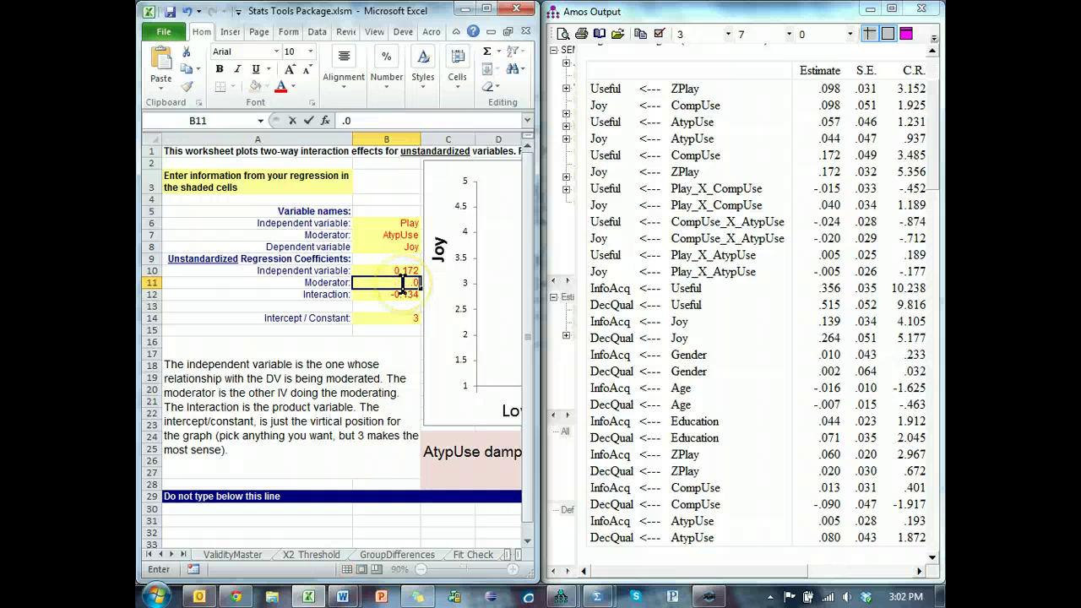
type("44")
key("Return")
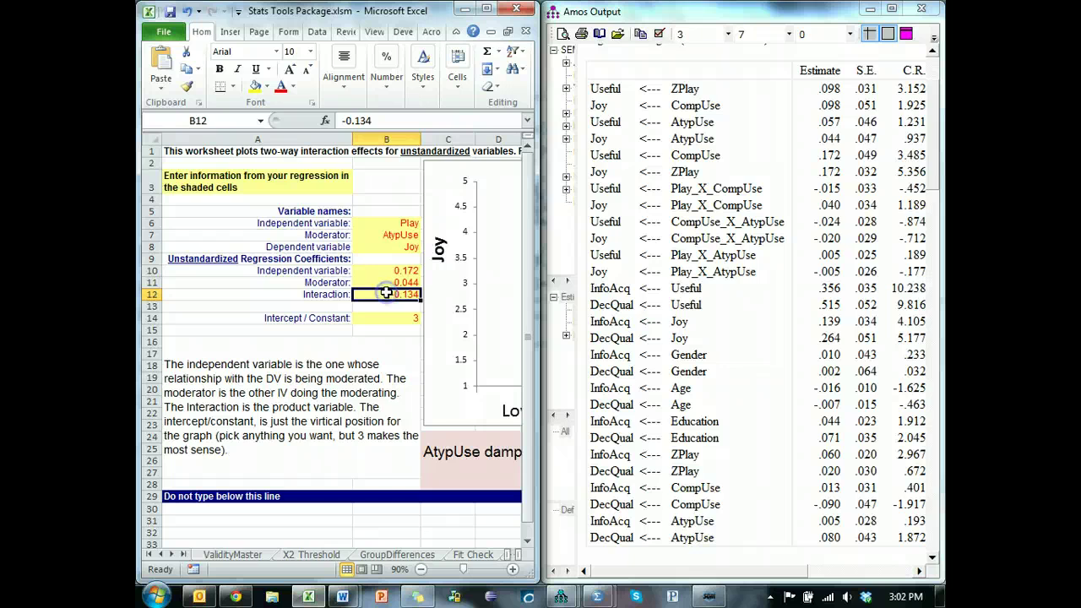
type("-.005")
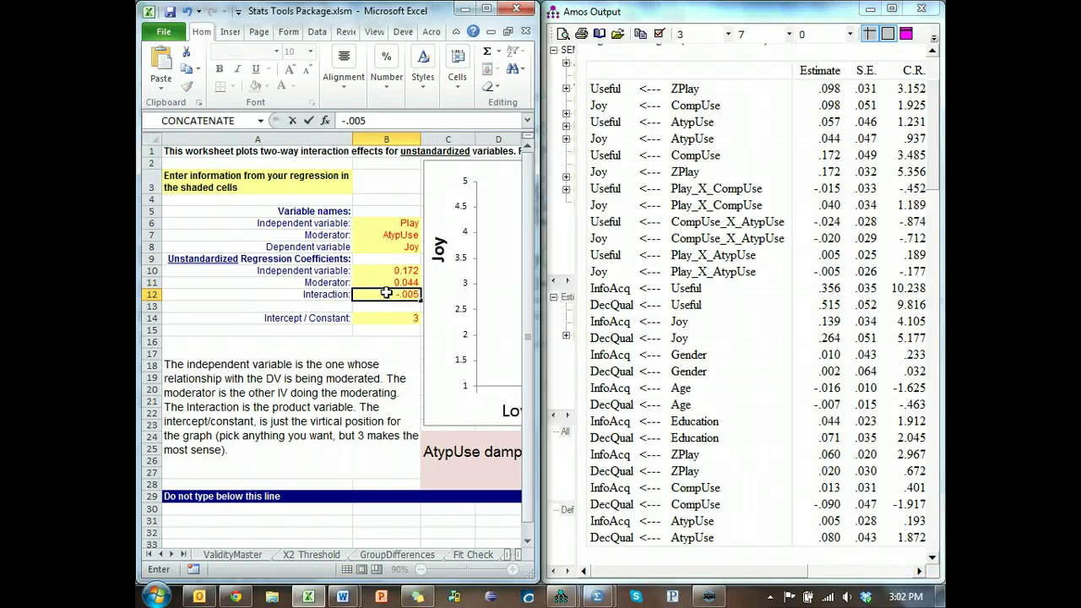
key("Return")
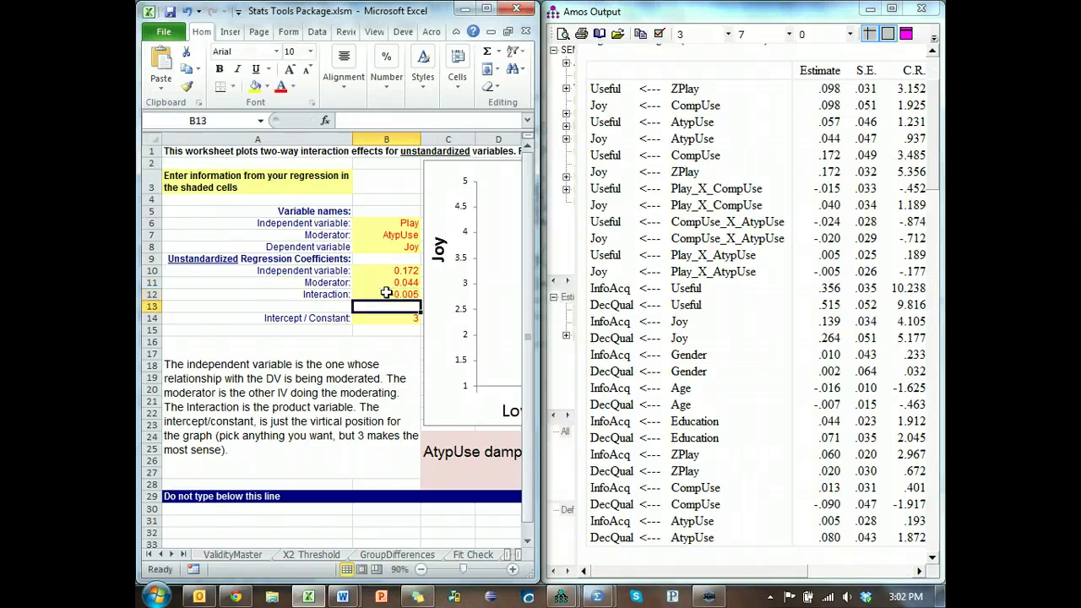
Step: Maximize Excel and inspect the CONCATENATE caption formula in C24 beneath the plot
left_click(486, 9)
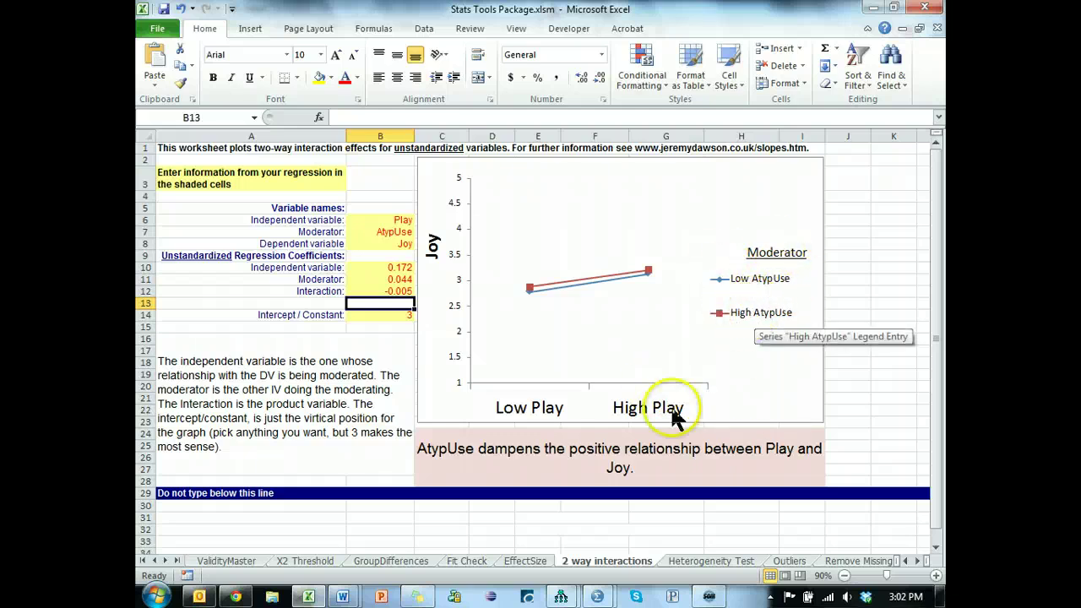
left_click(573, 458)
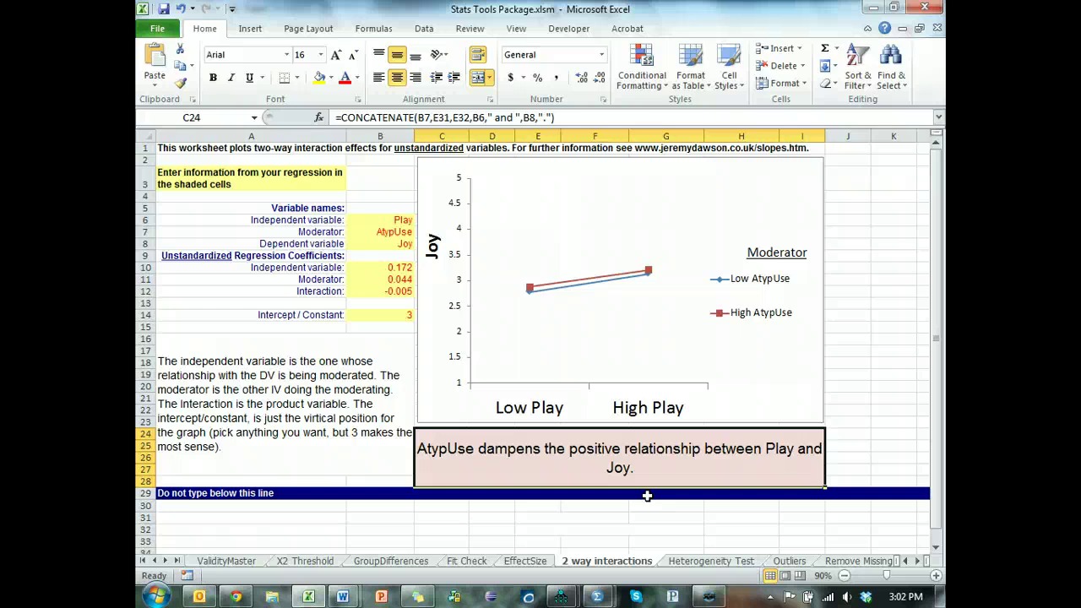
Step: Enter -0.500 as the interaction coefficient in cell B12, so the Low and High AtypUse lines cross
left_click(395, 290)
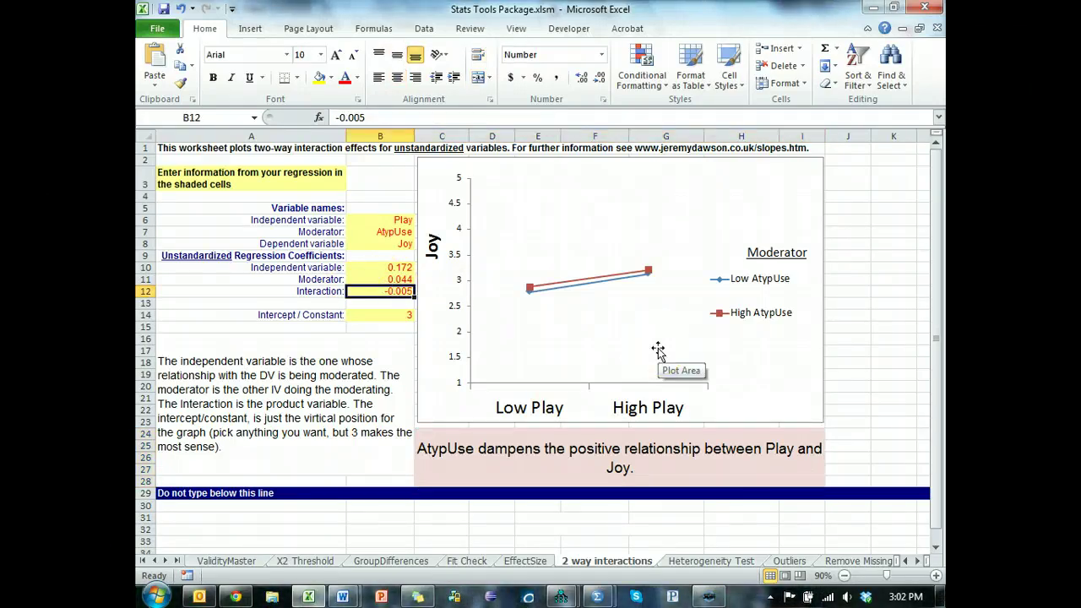
type("-")
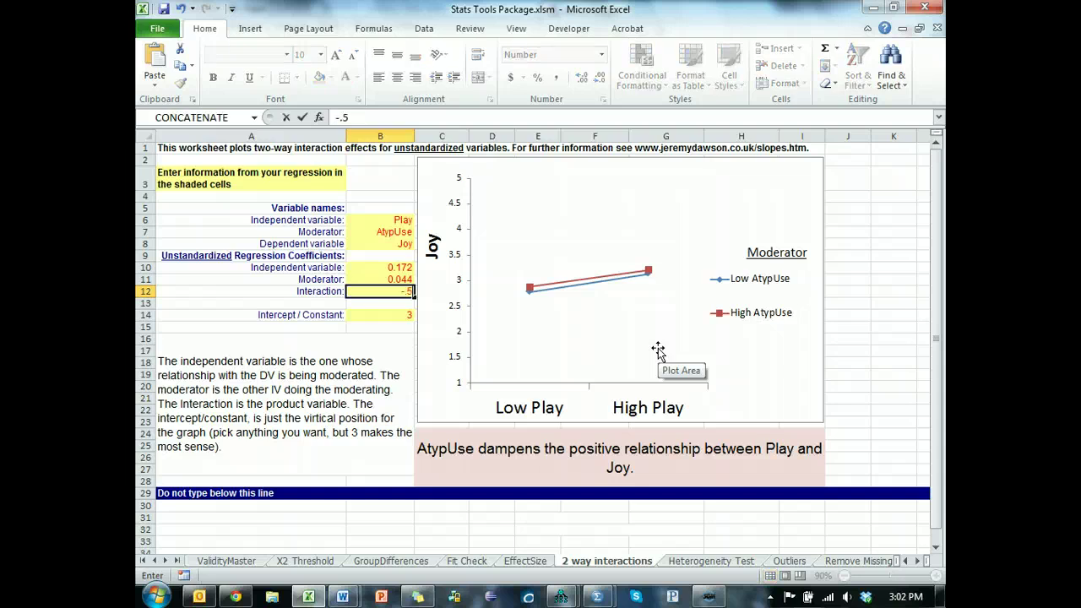
key("Return")
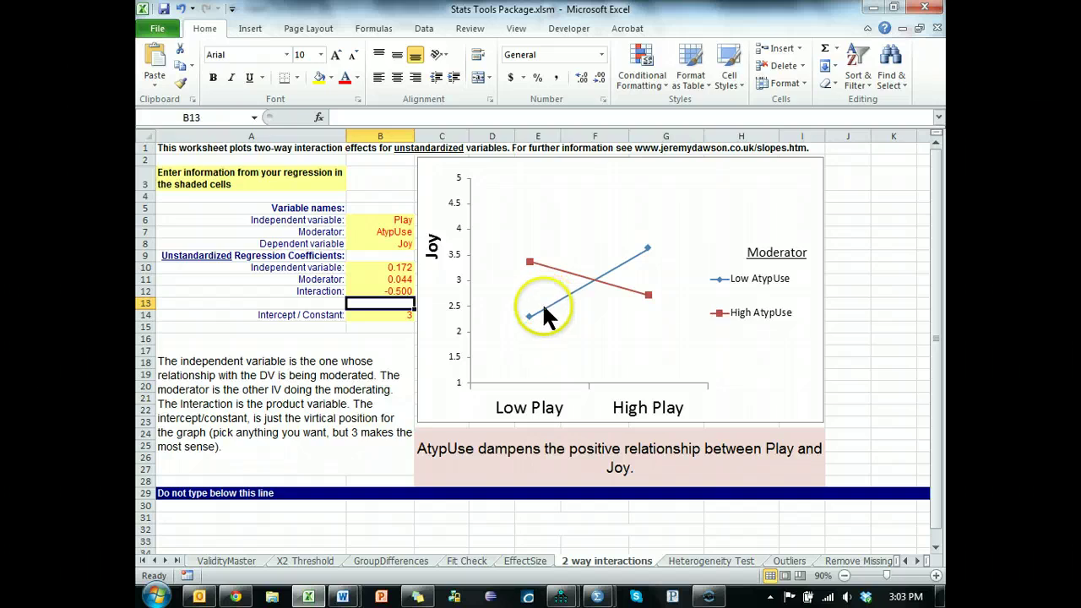
mouse_move(539, 315)
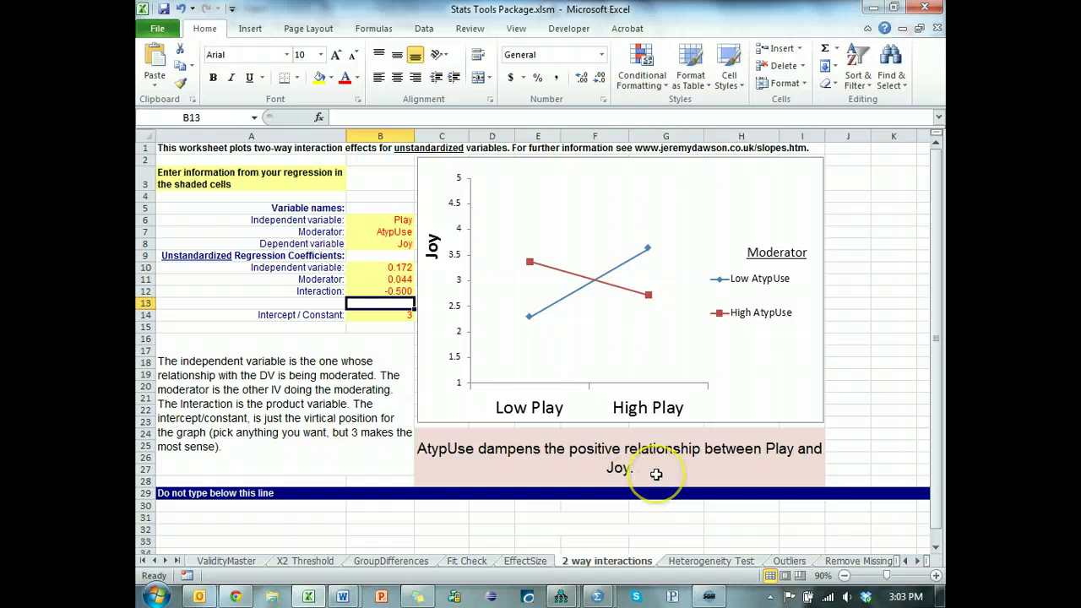
left_click(686, 245)
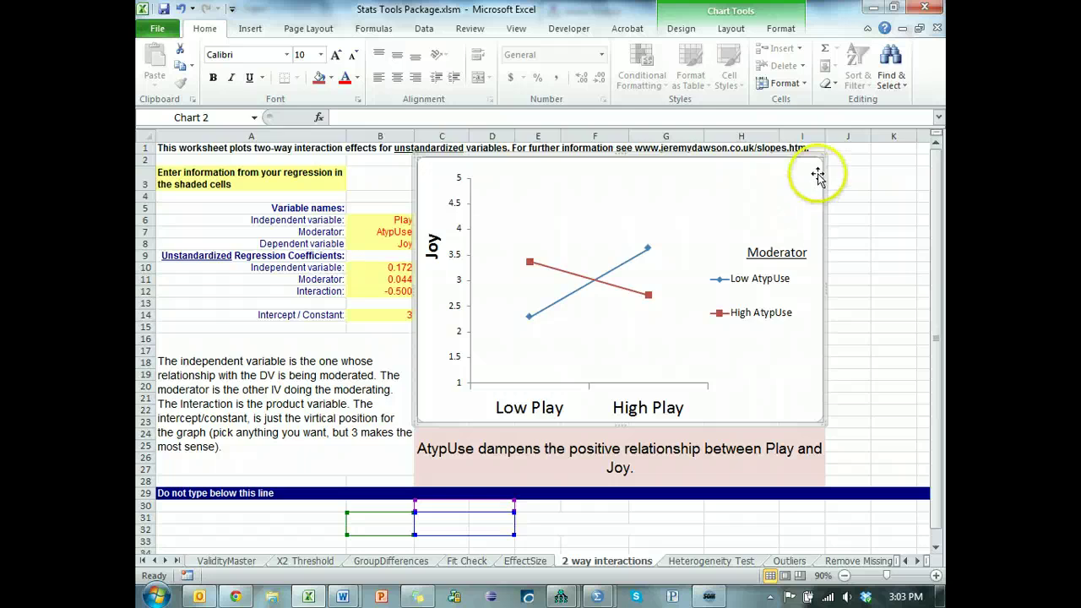
right_click(818, 175)
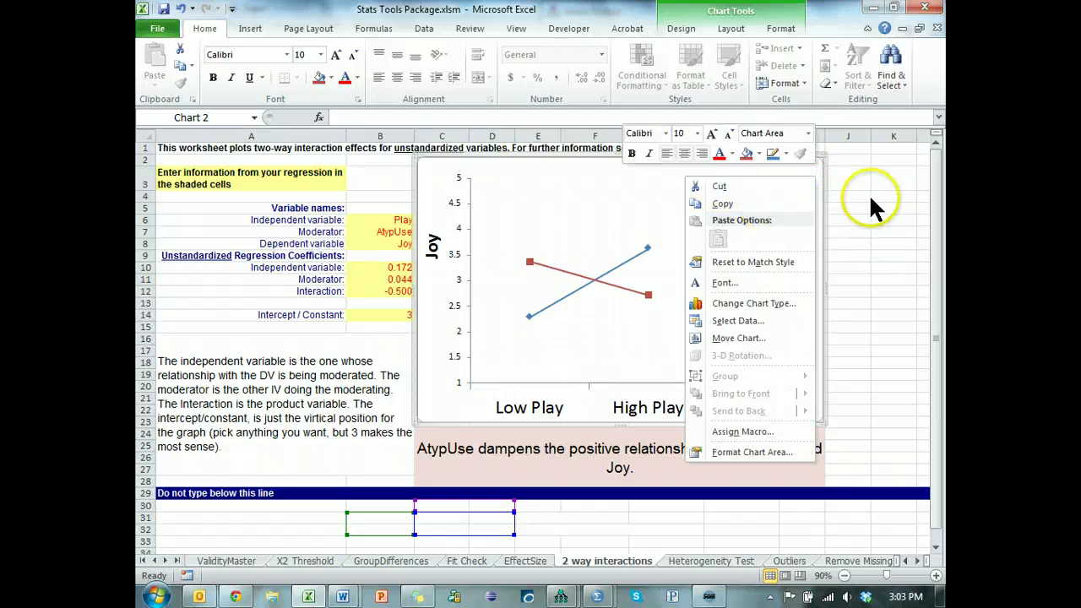
key("Escape")
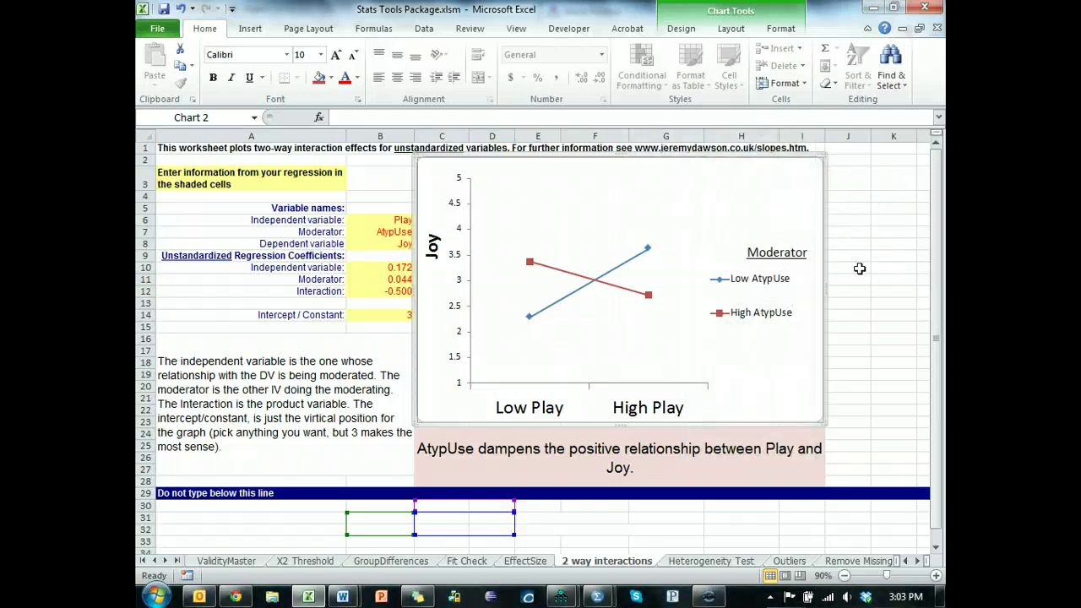
left_click(670, 471)
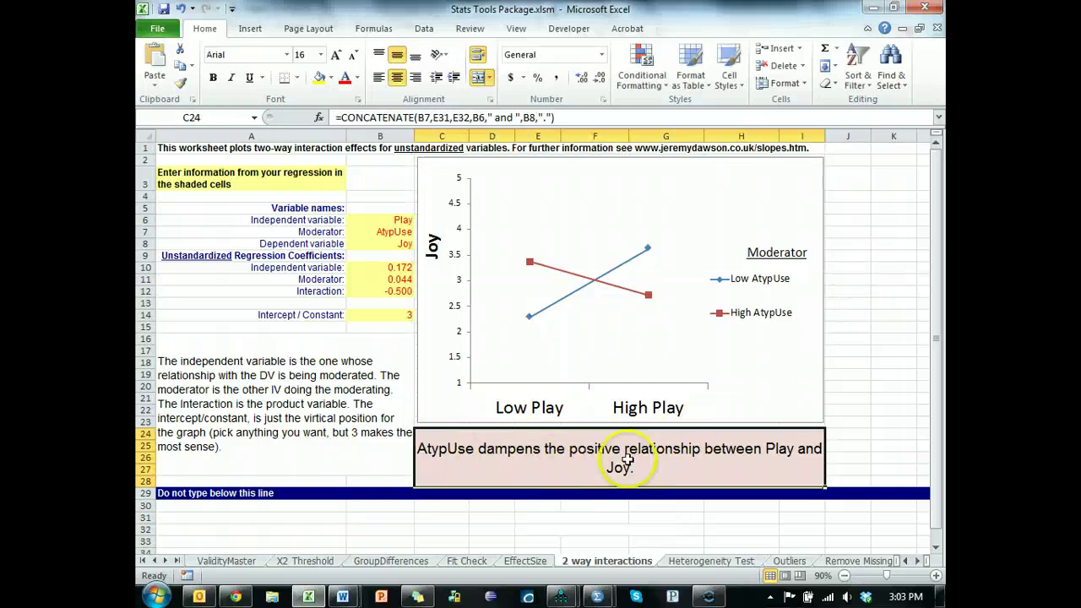